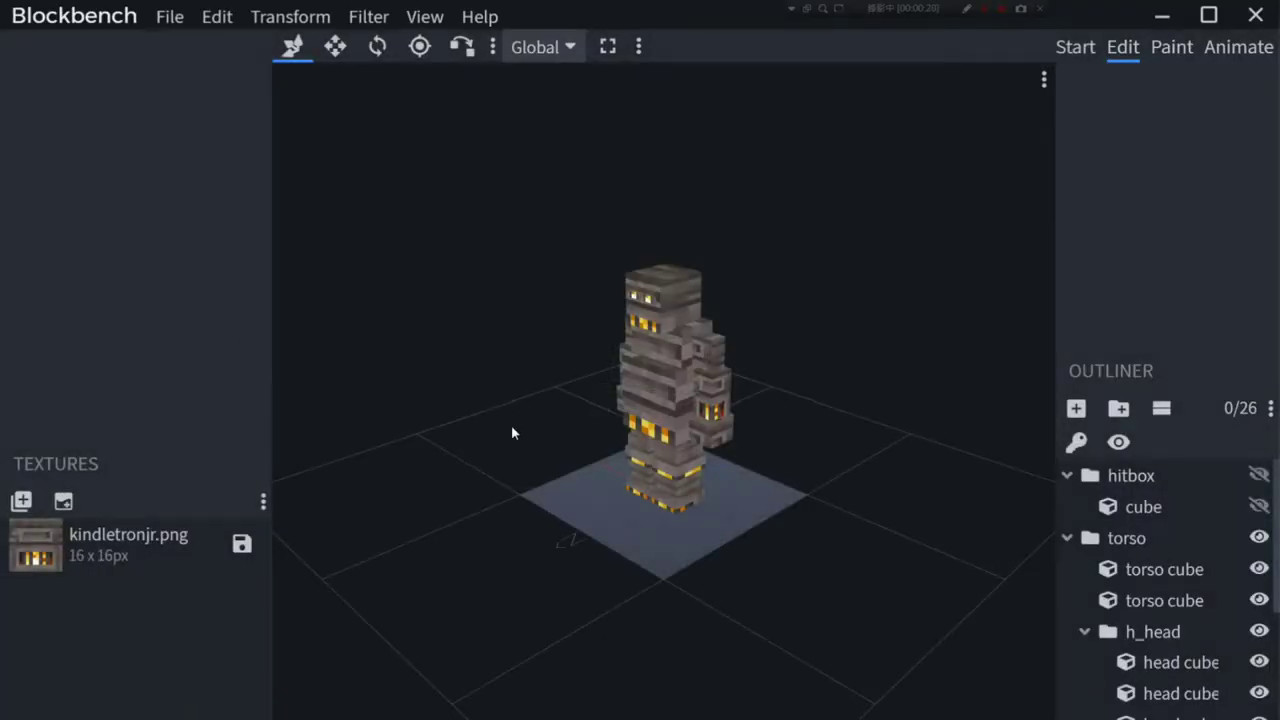
- Preview the walk, idle and attack animations in Animate mode
{"action": "left_click_drag", "start_coordinate": [511, 432], "coordinate": [494, 434]}
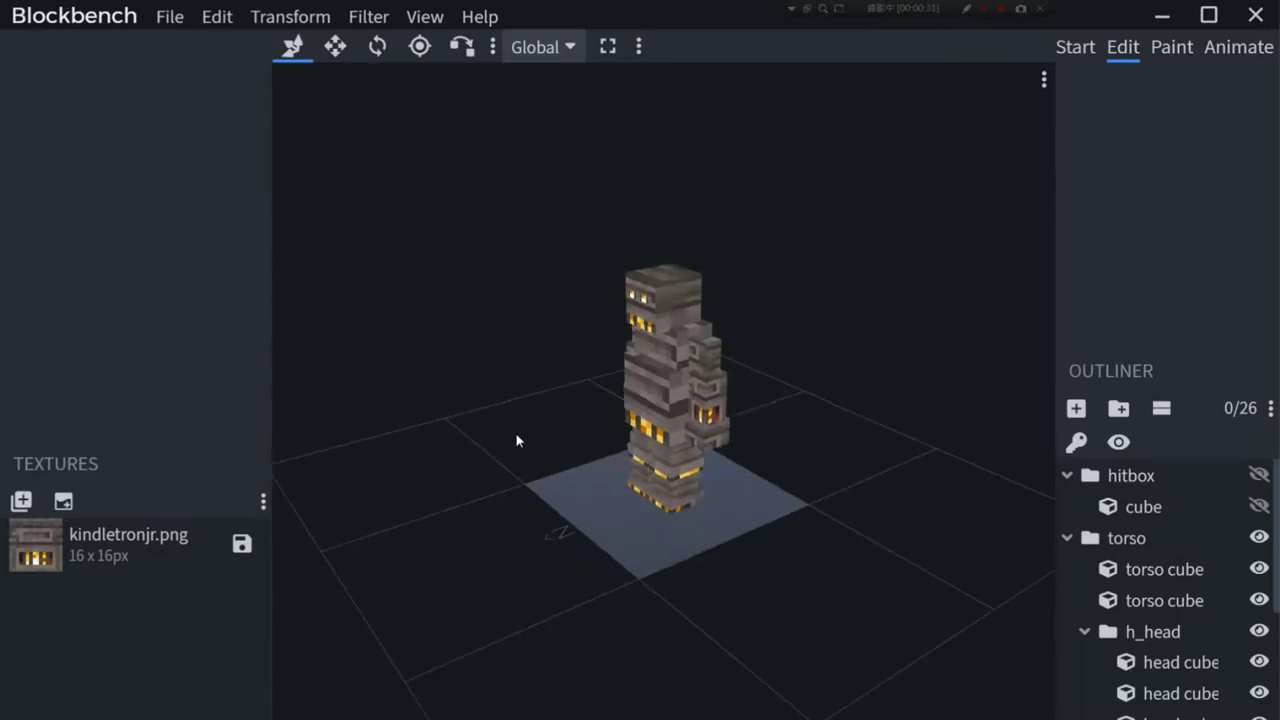
{"action": "left_click", "coordinate": [1220, 53]}
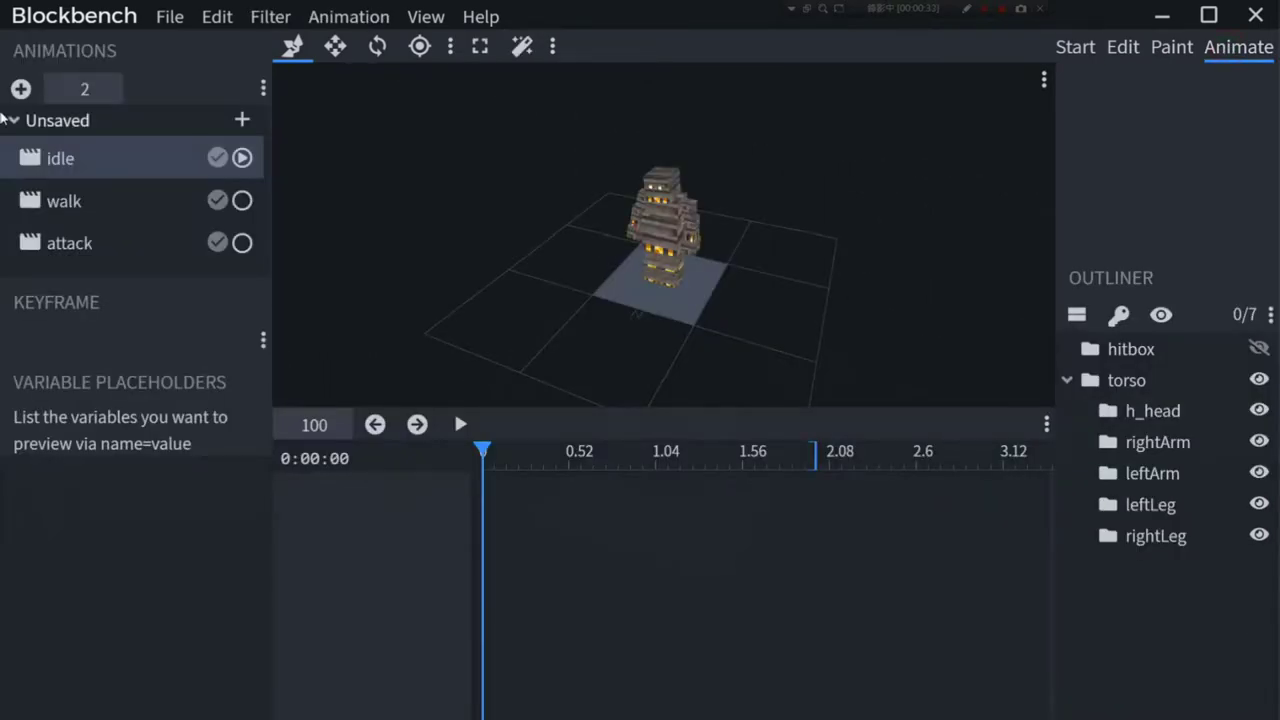
{"action": "left_click", "coordinate": [133, 200]}
{"action": "left_click", "coordinate": [242, 200]}
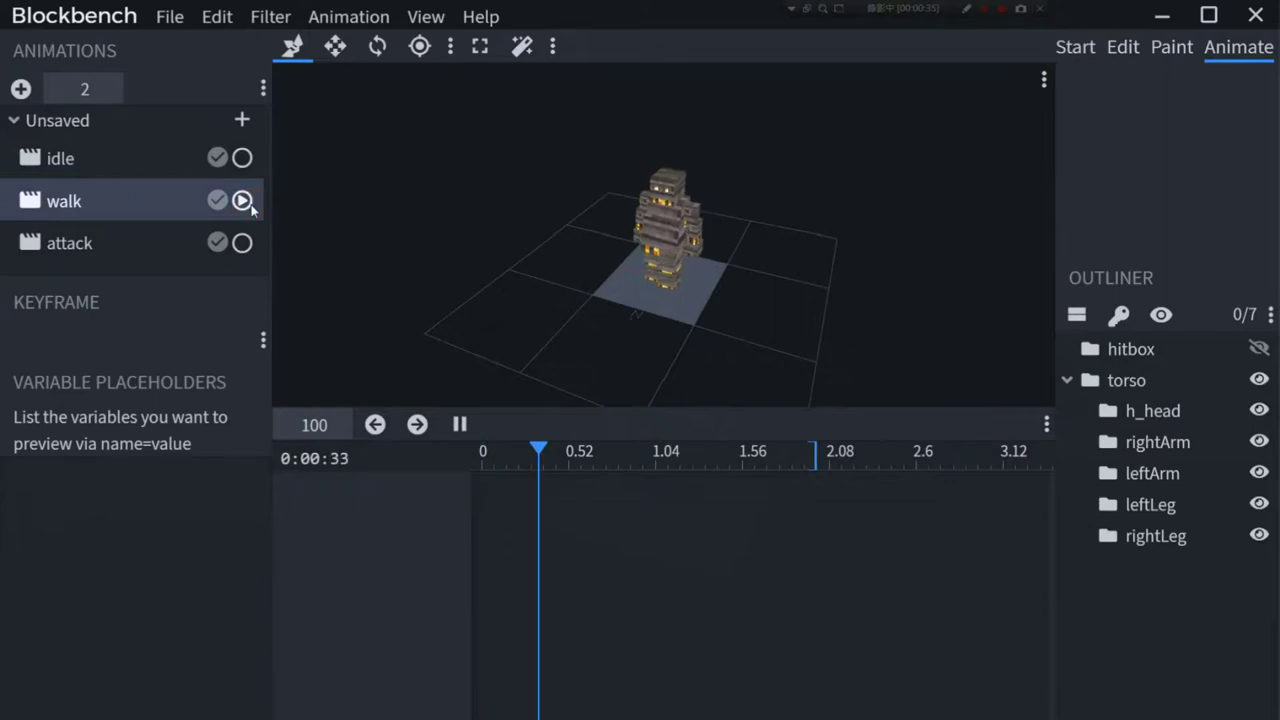
{"action": "left_click", "coordinate": [152, 162]}
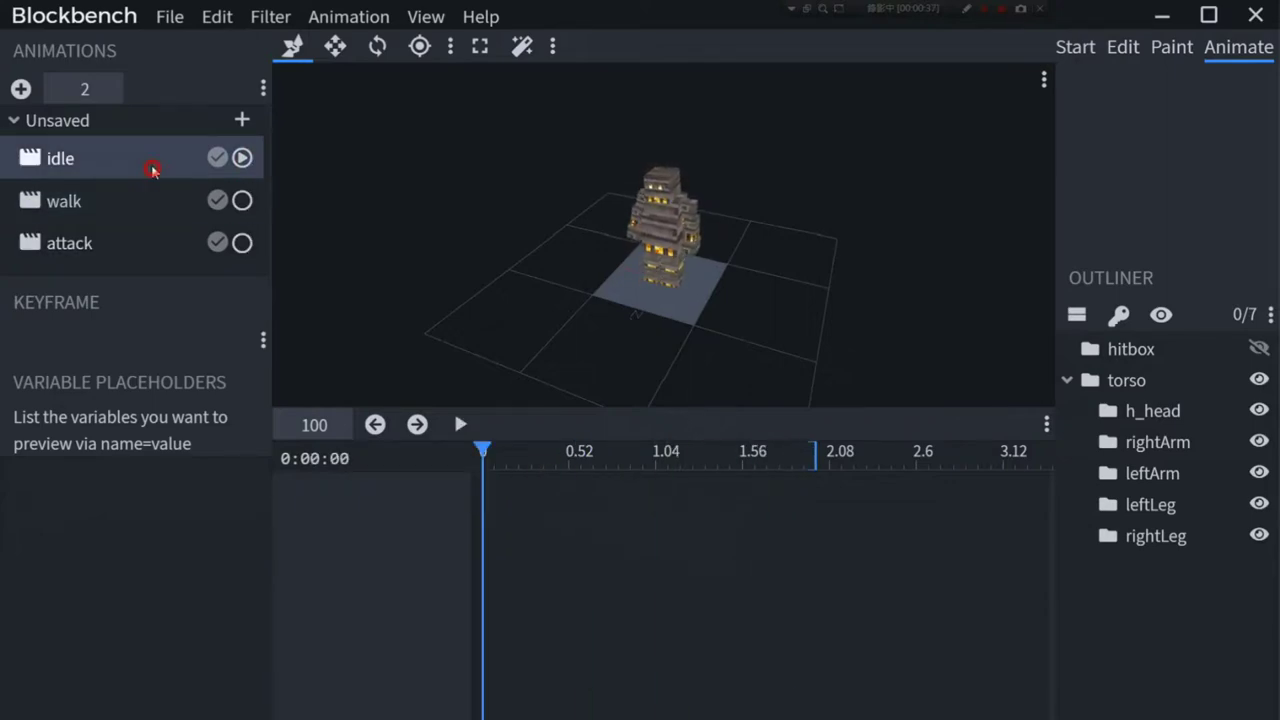
{"action": "left_click", "coordinate": [242, 158]}
{"action": "left_click", "coordinate": [149, 243]}
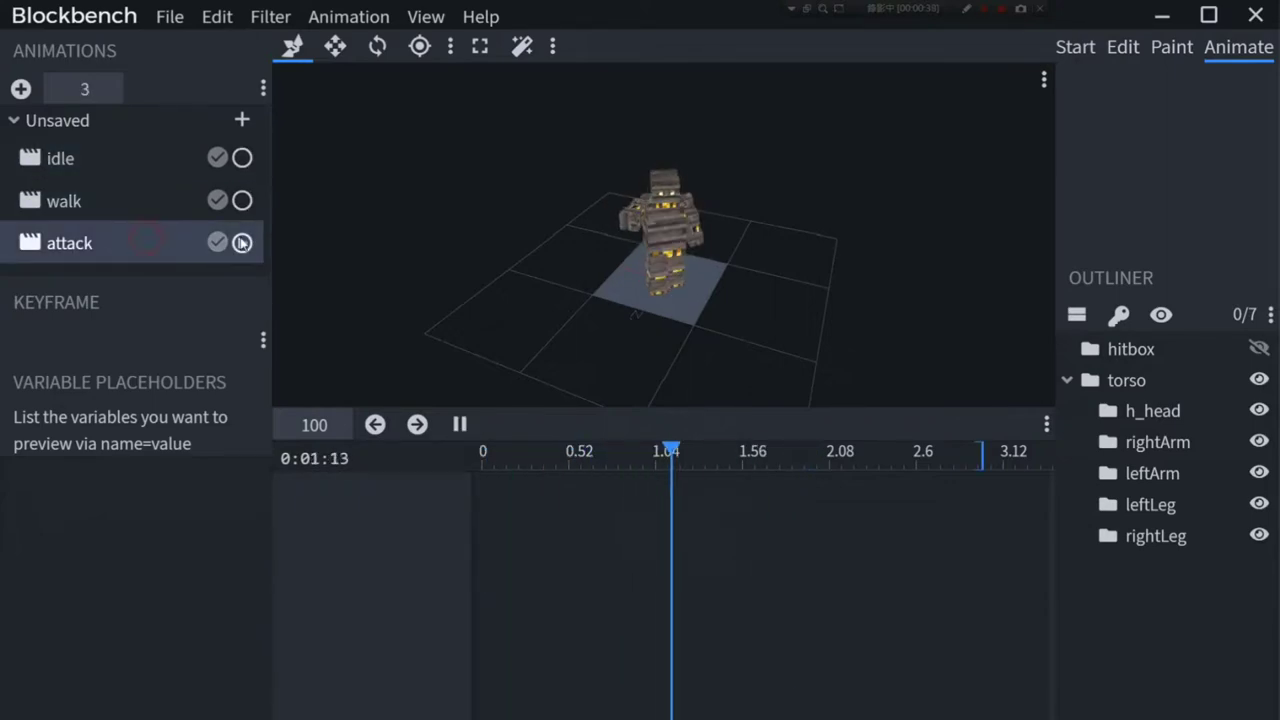
{"action": "left_click", "coordinate": [144, 204]}
{"action": "left_click", "coordinate": [242, 200]}
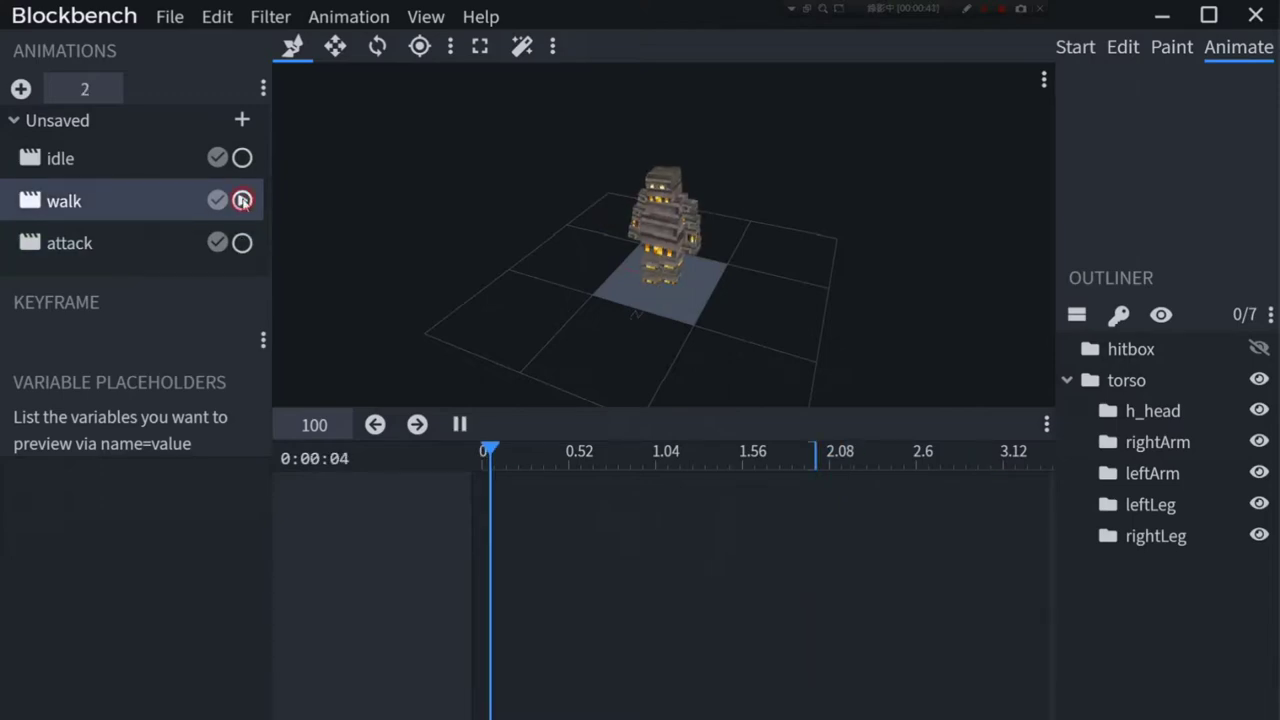
- Delete the idle and attack animations, leaving only walk
{"action": "left_click", "coordinate": [124, 176]}
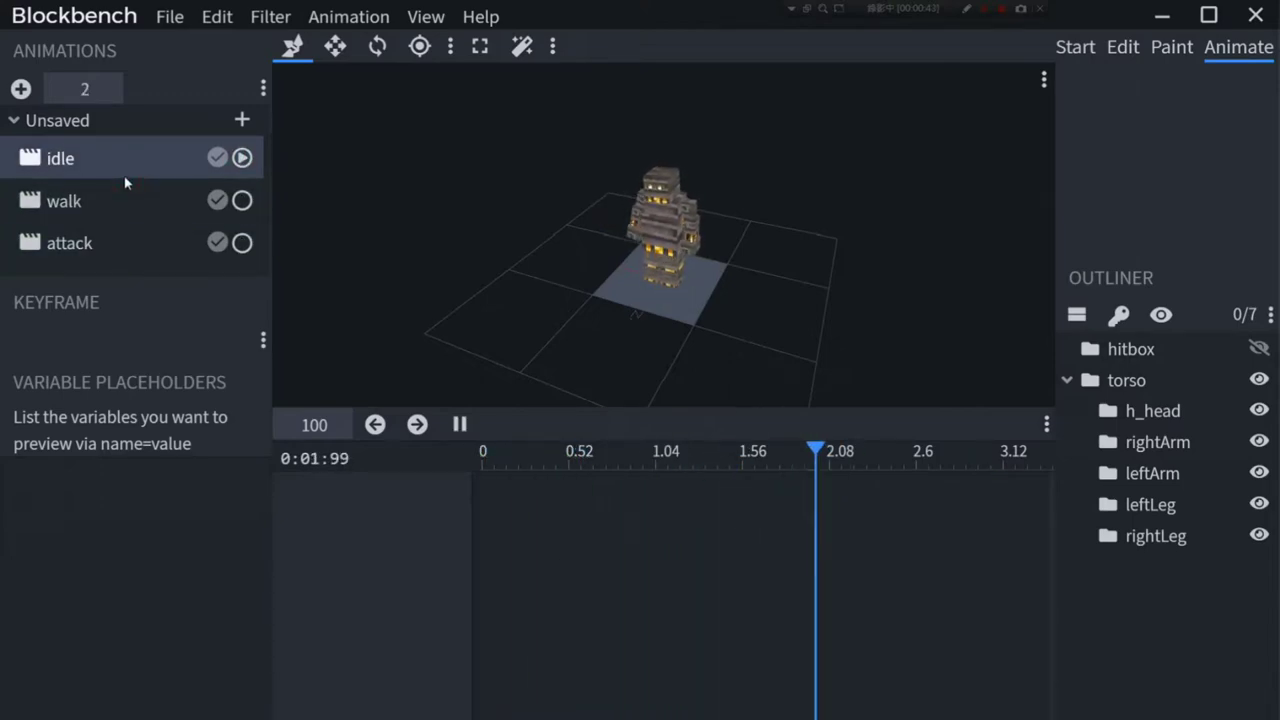
{"action": "key", "text": "Delete"}
{"action": "left_click", "coordinate": [117, 207]}
{"action": "key", "text": "Delete"}
- Export the walk-only model as a glTF file named golem_walk
{"action": "left_click", "coordinate": [109, 163]}
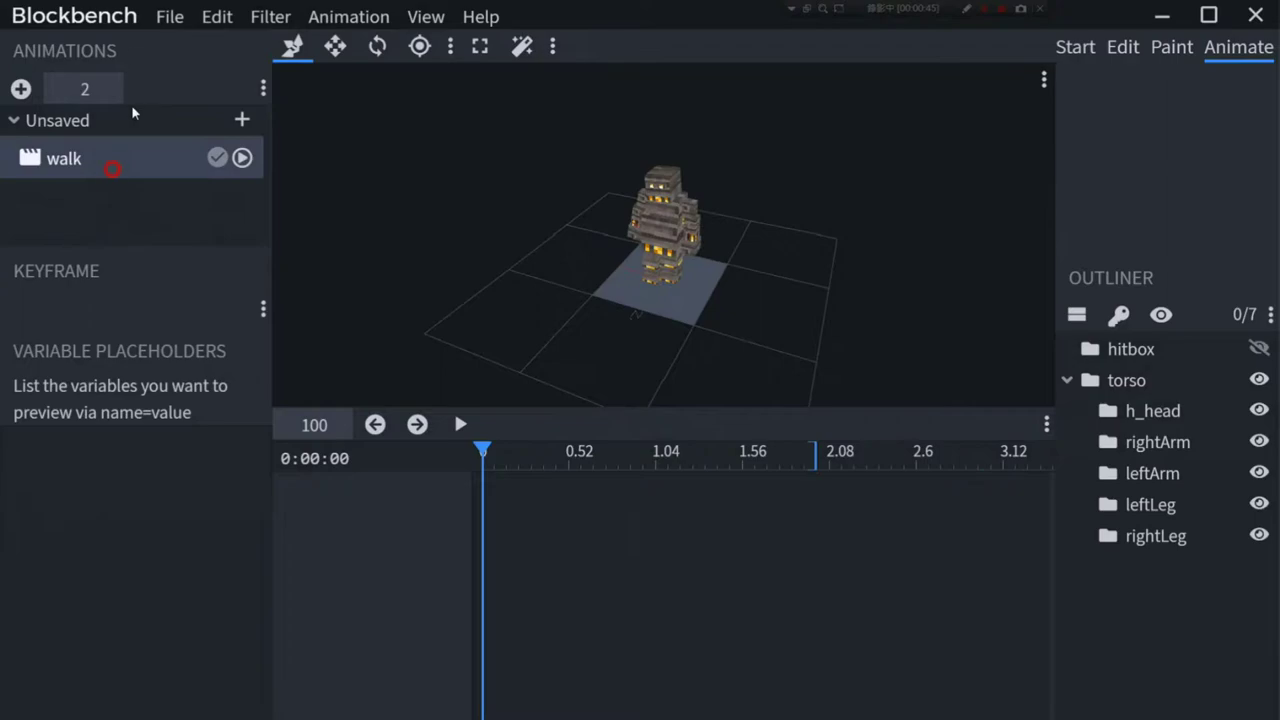
{"action": "left_click", "coordinate": [168, 16]}
{"action": "mouse_move", "coordinate": [329, 354]}
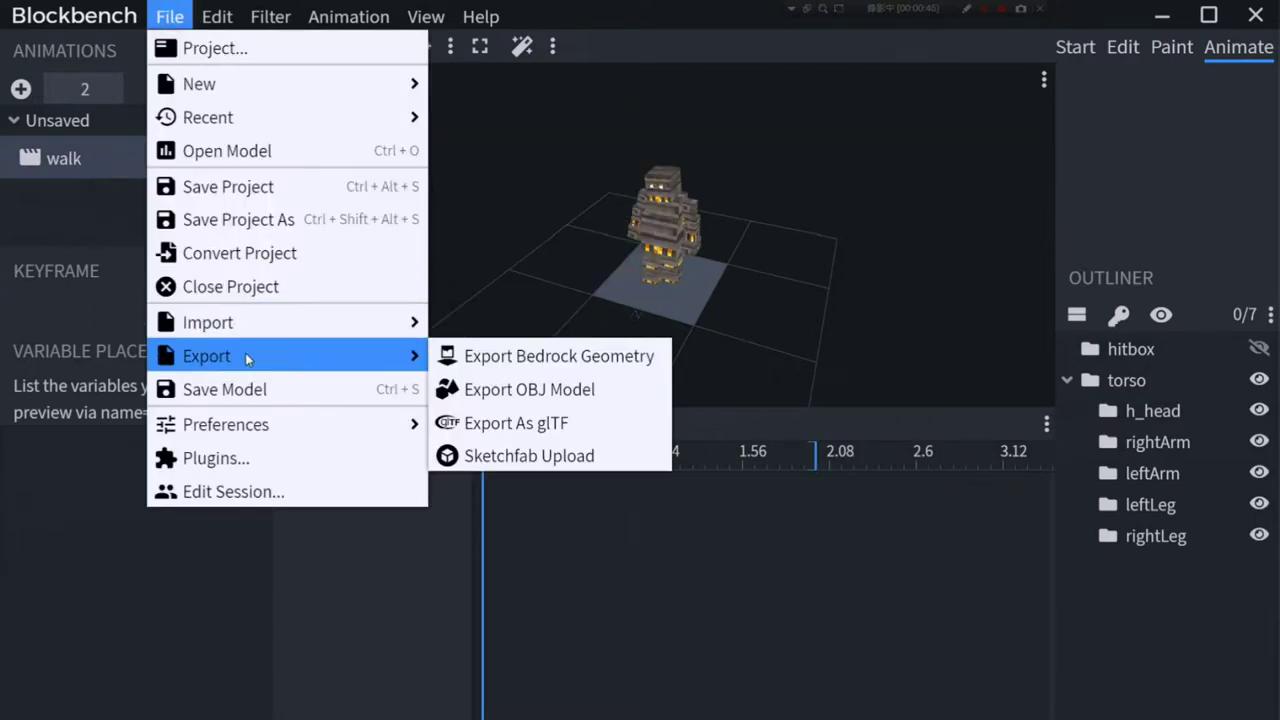
{"action": "left_click", "coordinate": [592, 428]}
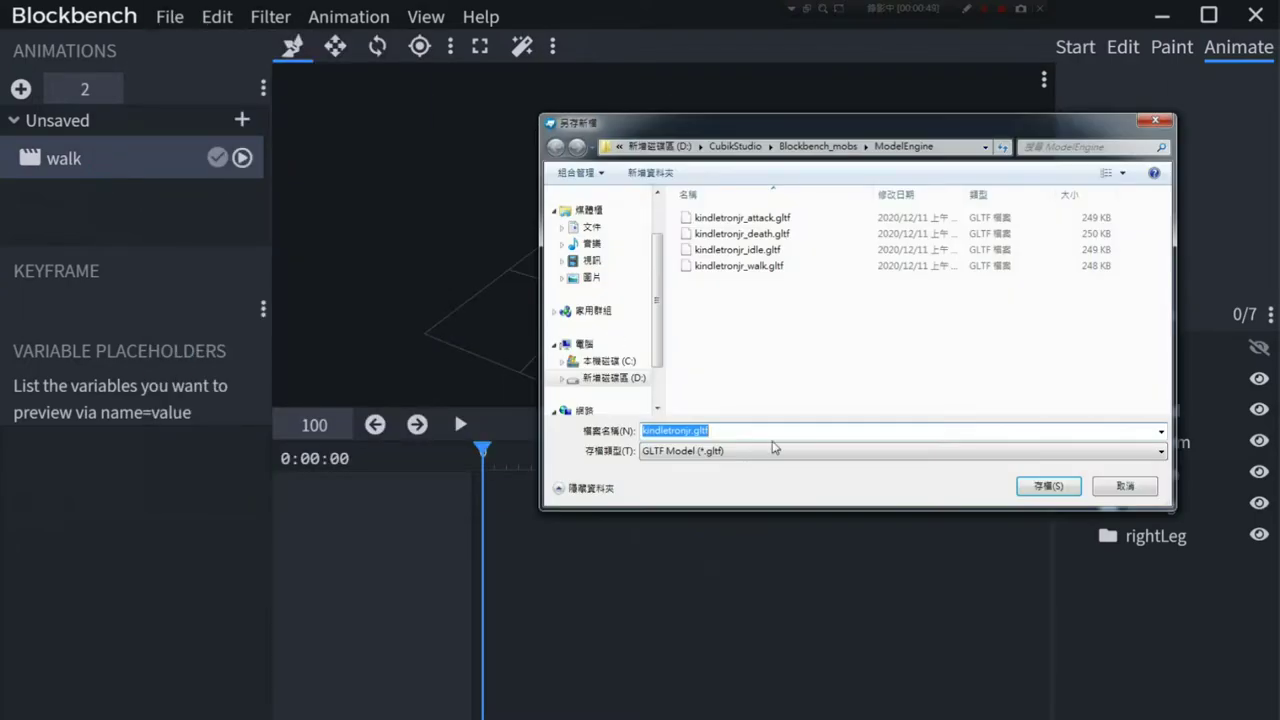
{"action": "left_click", "coordinate": [694, 431]}
{"action": "left_click", "coordinate": [1046, 486]}
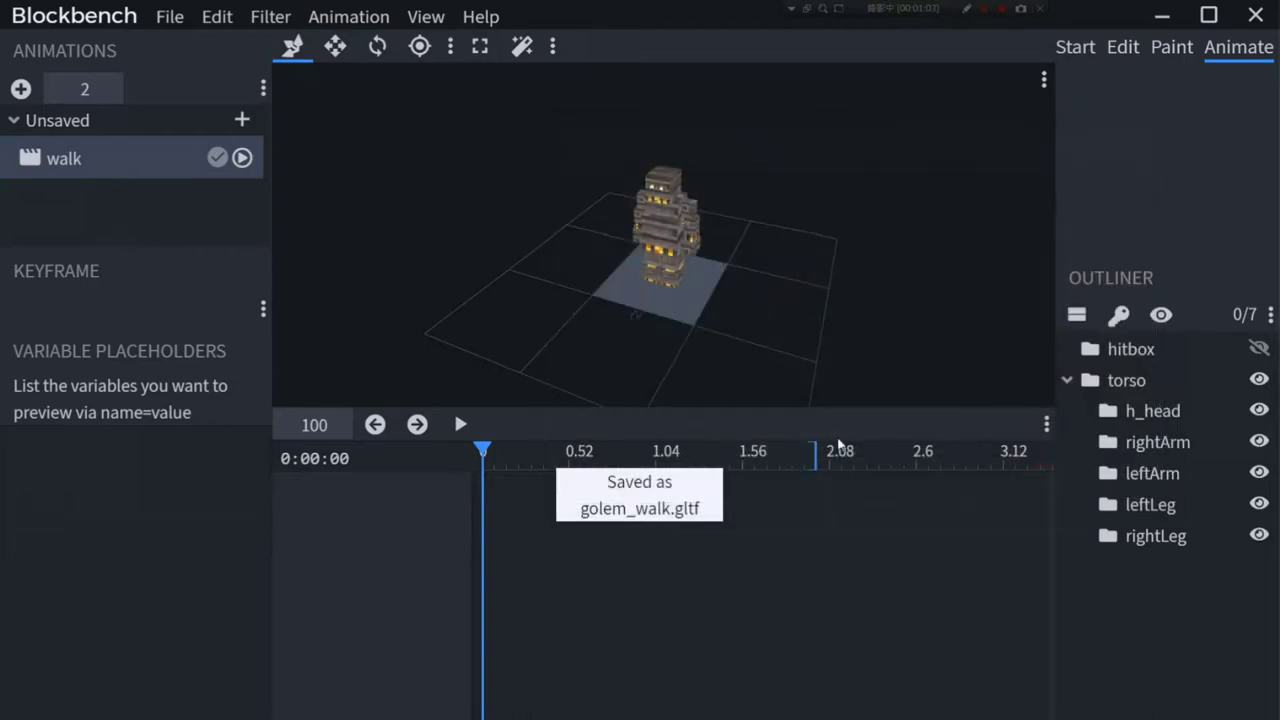
- Close Blockbench without saving and launch Blender past its splash screen
{"action": "left_click", "coordinate": [1268, 9]}
{"action": "left_click", "coordinate": [674, 396]}
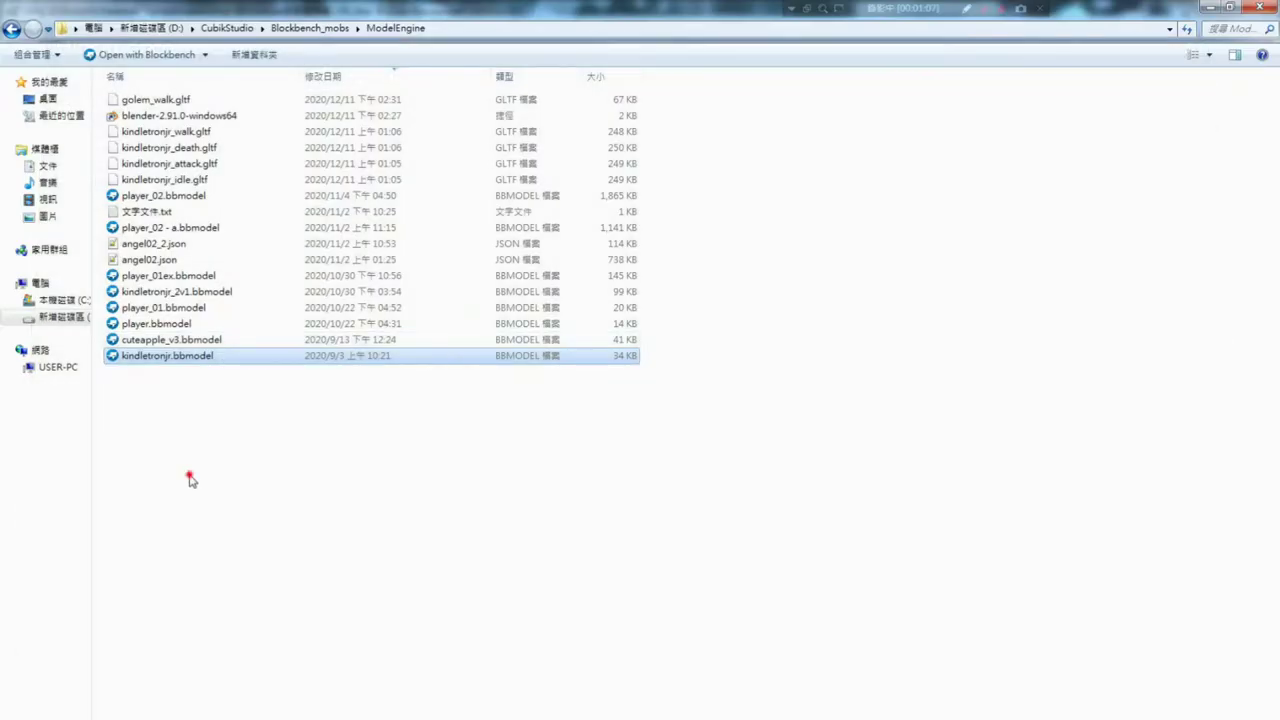
{"action": "left_click", "coordinate": [222, 101]}
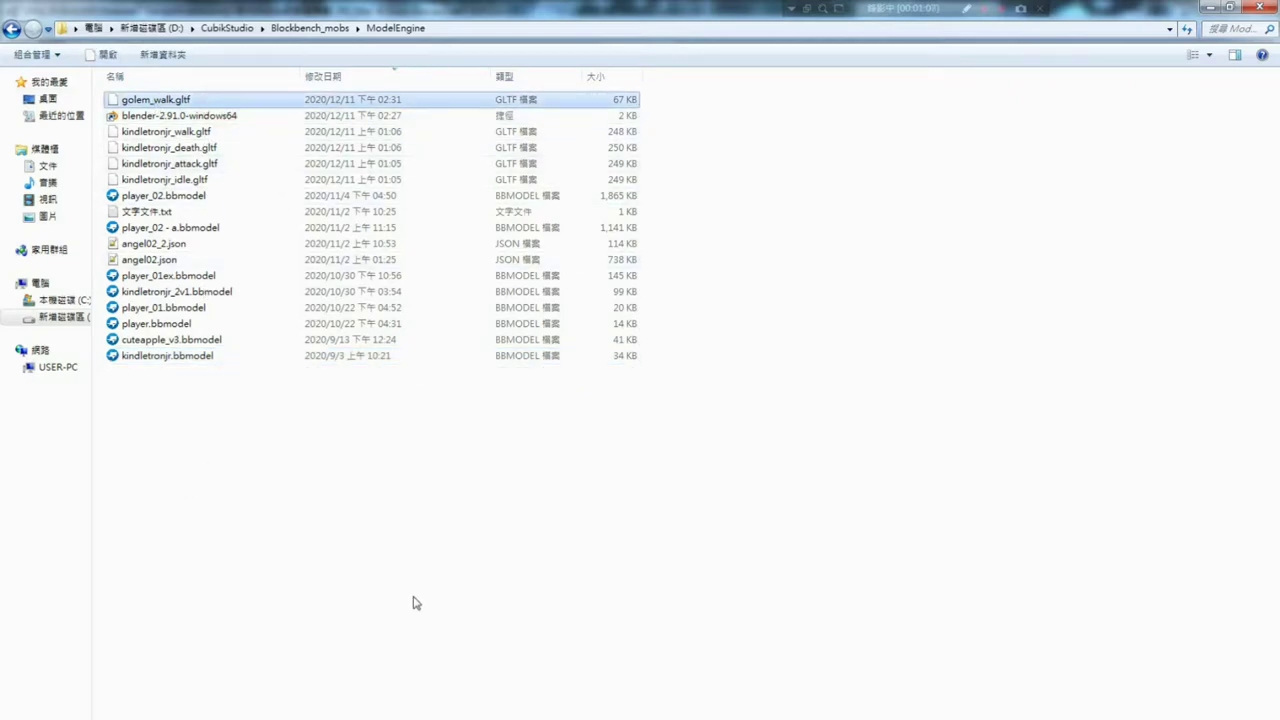
{"action": "double_click", "coordinate": [183, 116]}
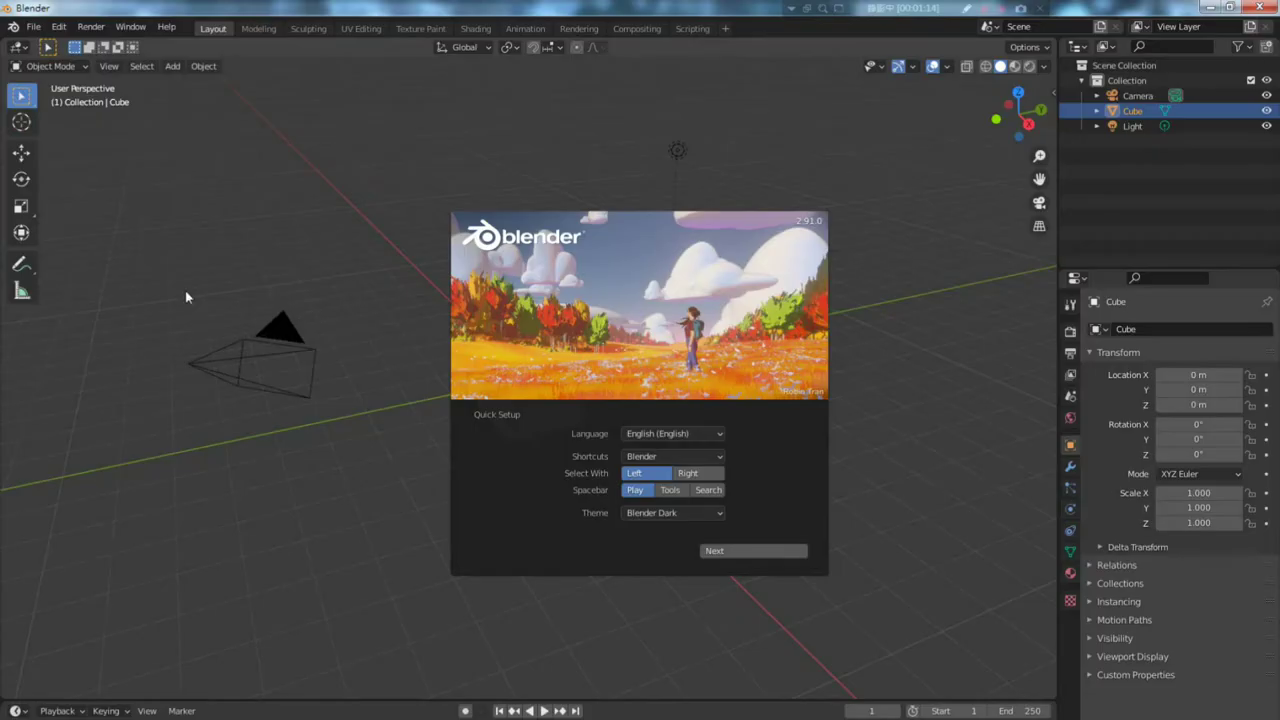
{"action": "left_click", "coordinate": [185, 268]}
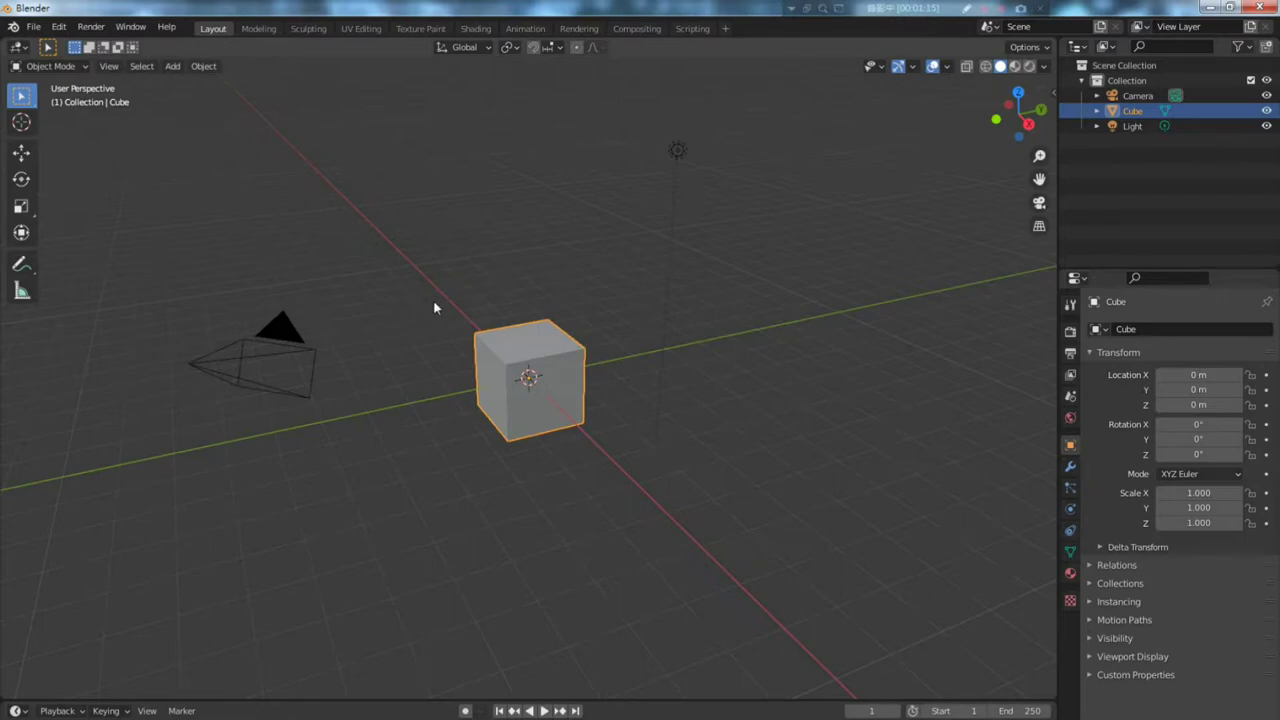
- Delete the default cube, camera and light, then import golem_walk.gltf from the ModelEngine folder
{"action": "key", "text": "a"}
{"action": "key", "text": "Delete"}
{"action": "left_click", "coordinate": [33, 27]}
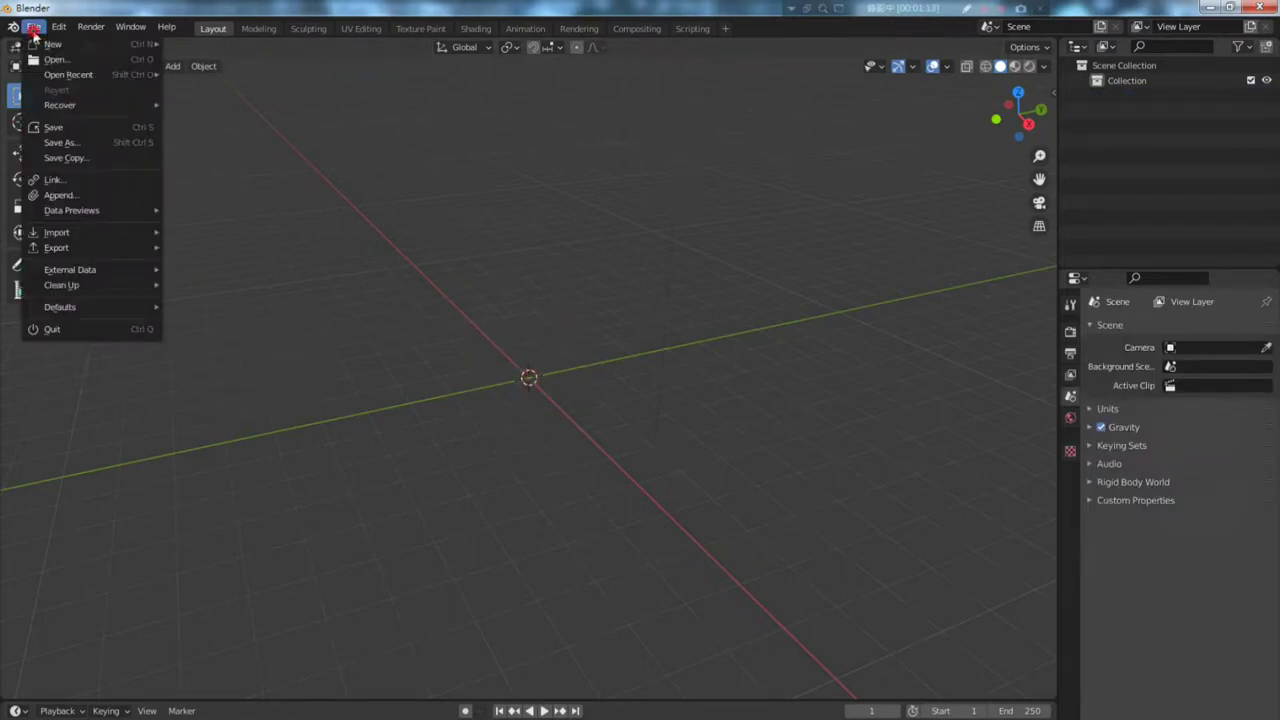
{"action": "mouse_move", "coordinate": [100, 232]}
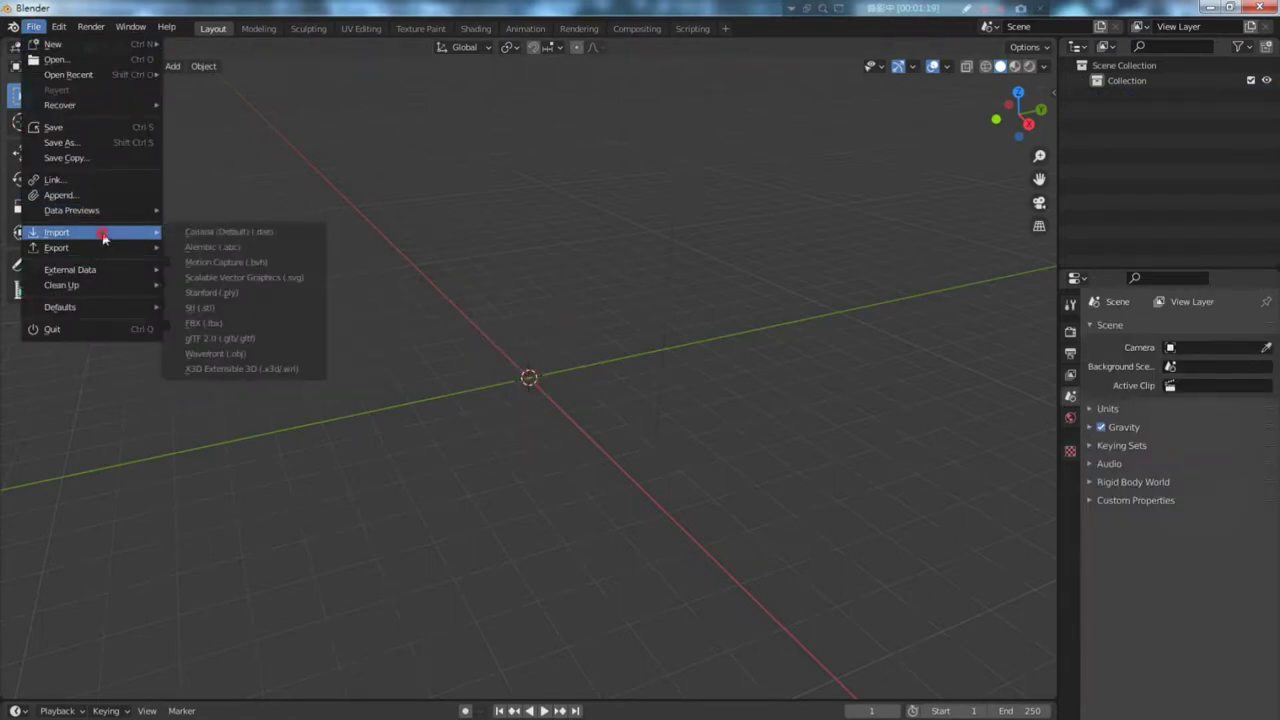
{"action": "left_click", "coordinate": [250, 340]}
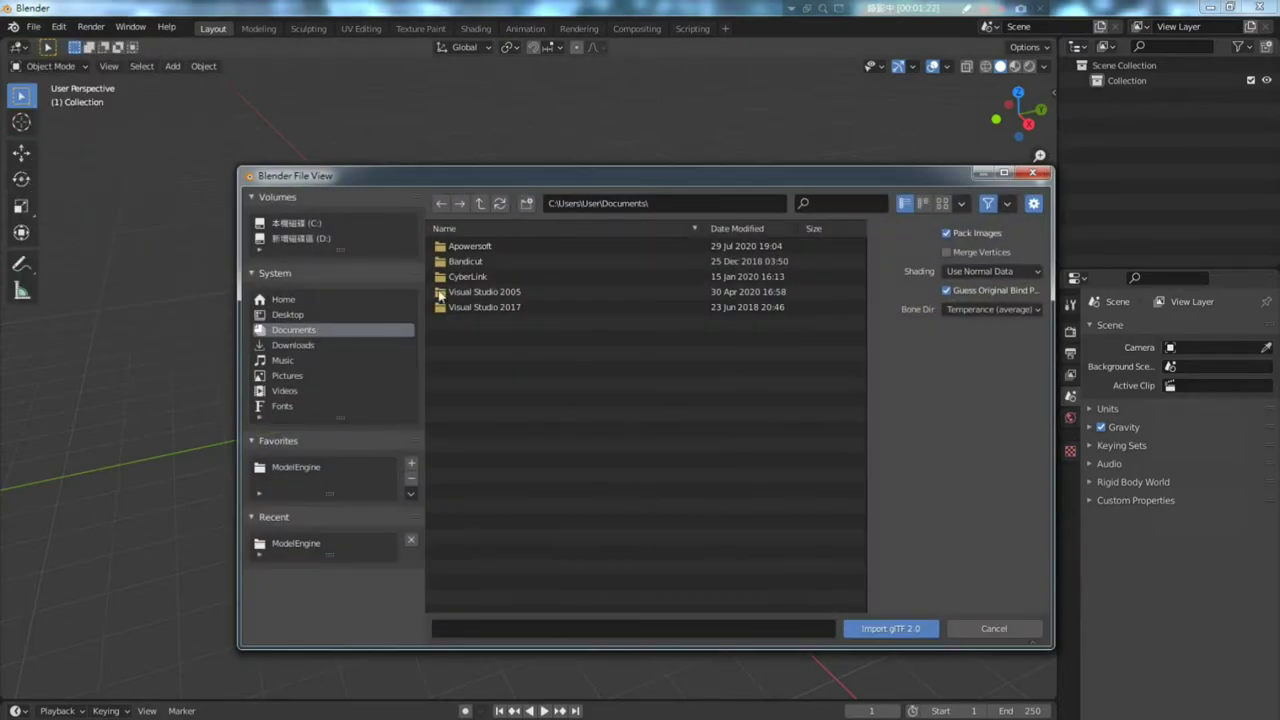
{"action": "left_click", "coordinate": [298, 469]}
{"action": "double_click", "coordinate": [506, 245]}
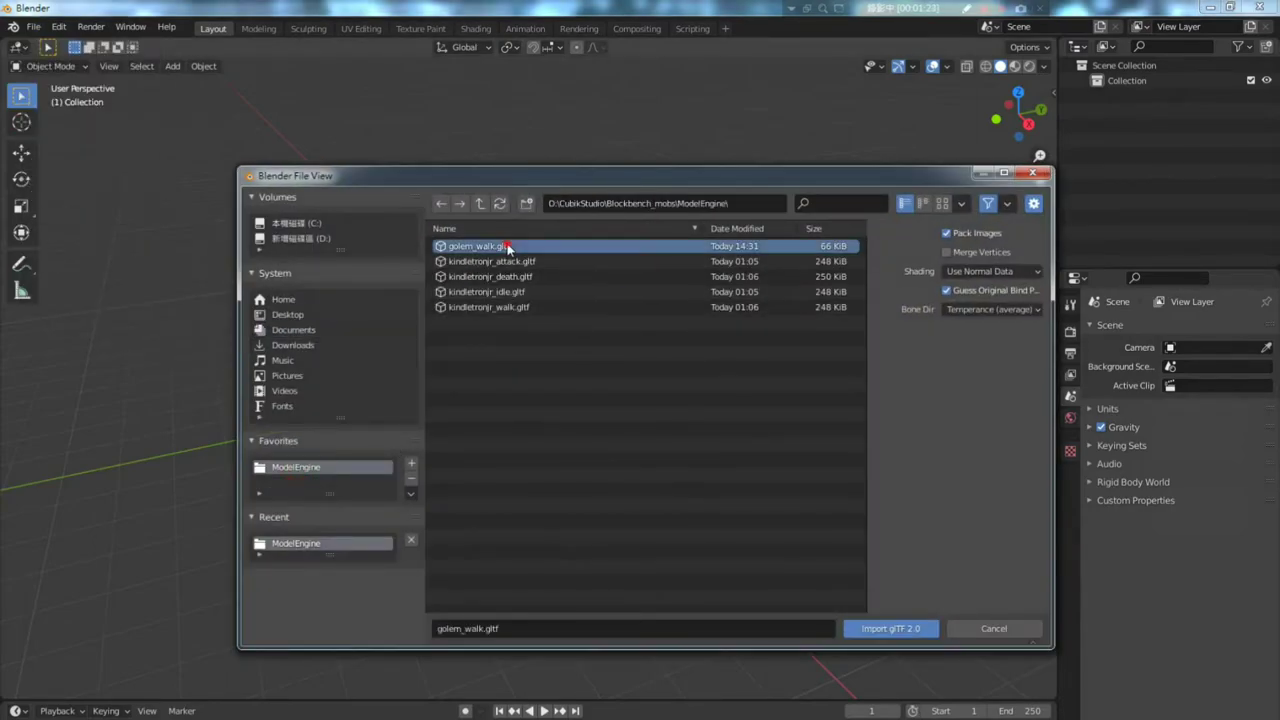
{"action": "scroll", "coordinate": [549, 475], "scroll_direction": "down", "scroll_amount": 5}
{"action": "scroll", "coordinate": [530, 436], "scroll_direction": "down", "scroll_amount": 2}
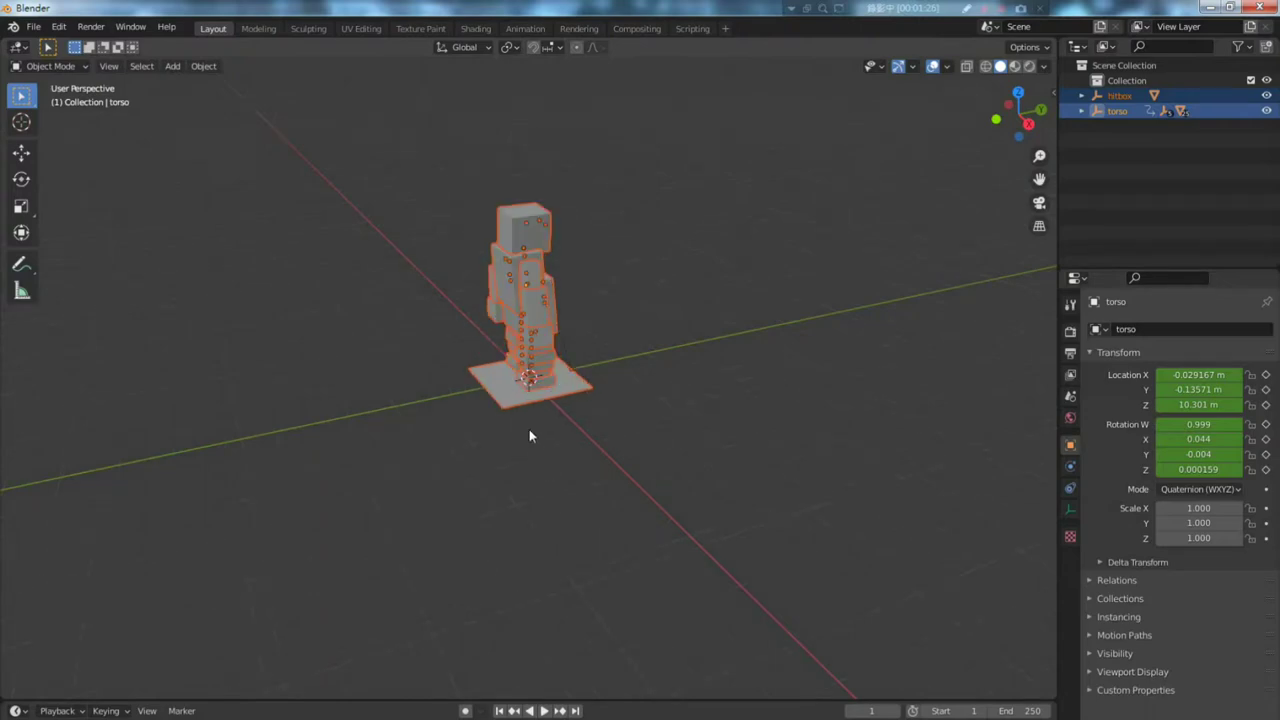
- Delete the flat floor plate under the golem and switch to Material Preview shading
{"action": "left_click_drag", "start_coordinate": [773, 451], "coordinate": [654, 462]}
{"action": "mouse_move", "coordinate": [579, 463]}
{"action": "middle_mouse_down"}
{"action": "mouse_move", "coordinate": [484, 482]}
{"action": "mouse_move", "coordinate": [495, 392]}
{"action": "middle_mouse_up"}
{"action": "right_click", "coordinate": [495, 392]}
{"action": "left_click", "coordinate": [560, 396]}
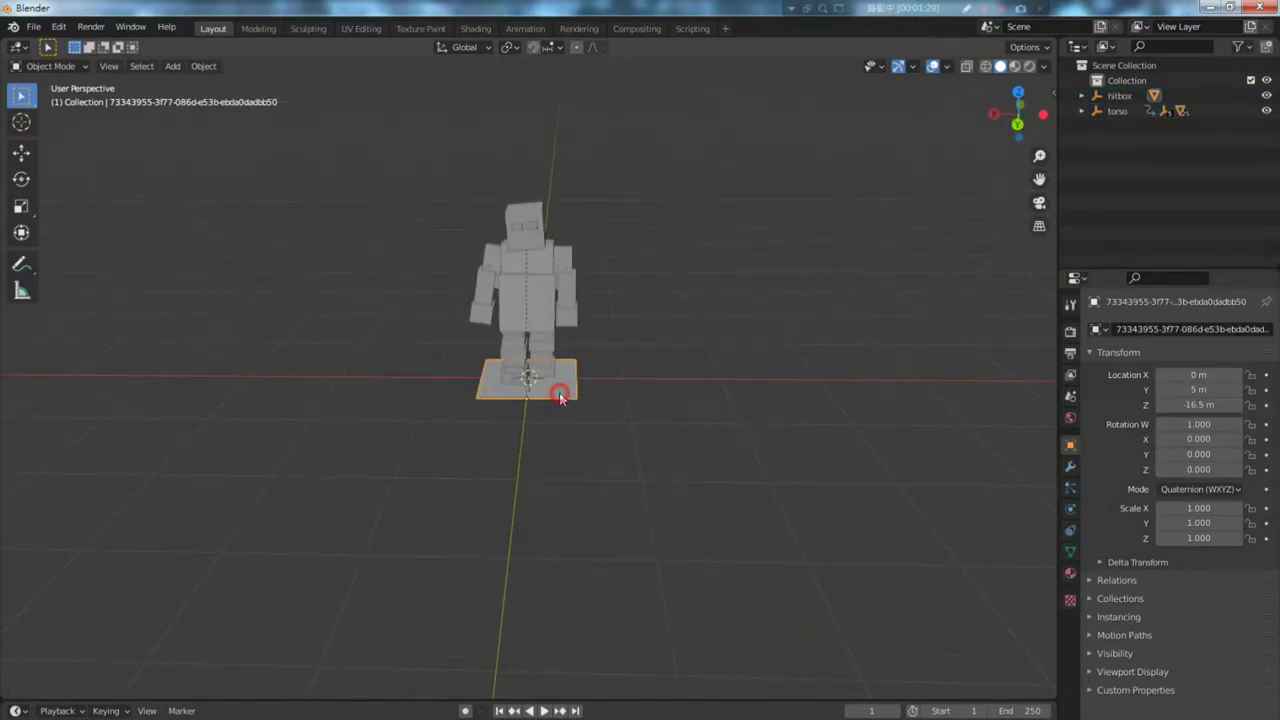
{"action": "key", "text": "Delete"}
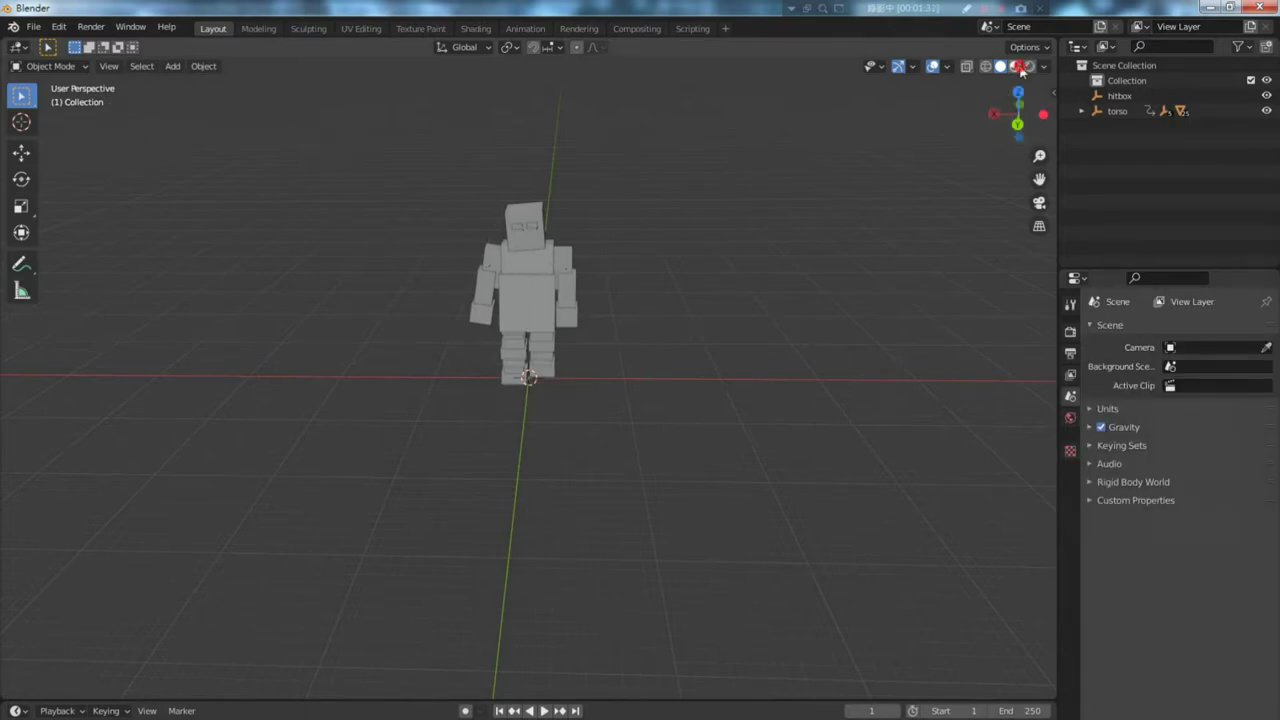
{"action": "left_click", "coordinate": [1020, 66]}
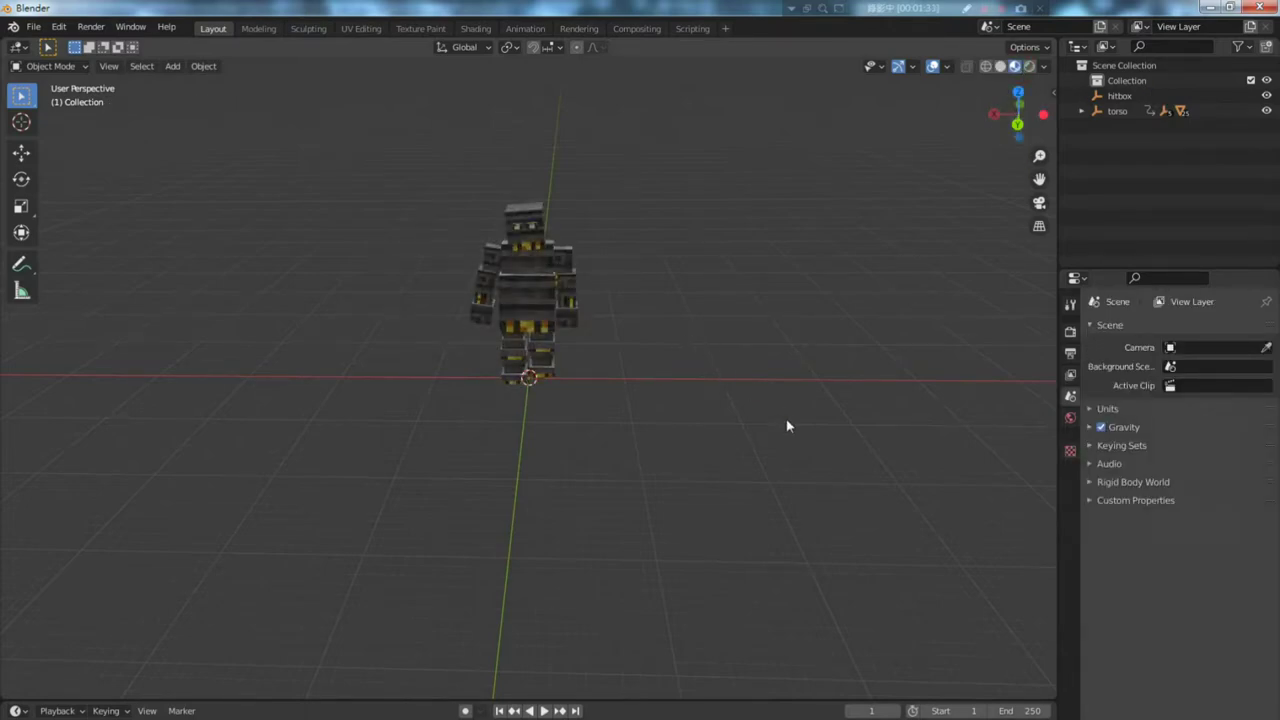
{"action": "mouse_move", "coordinate": [787, 426]}
{"action": "middle_mouse_down"}
{"action": "mouse_move", "coordinate": [614, 443]}
{"action": "mouse_move", "coordinate": [780, 431]}
{"action": "mouse_move", "coordinate": [774, 474]}
{"action": "middle_mouse_up"}
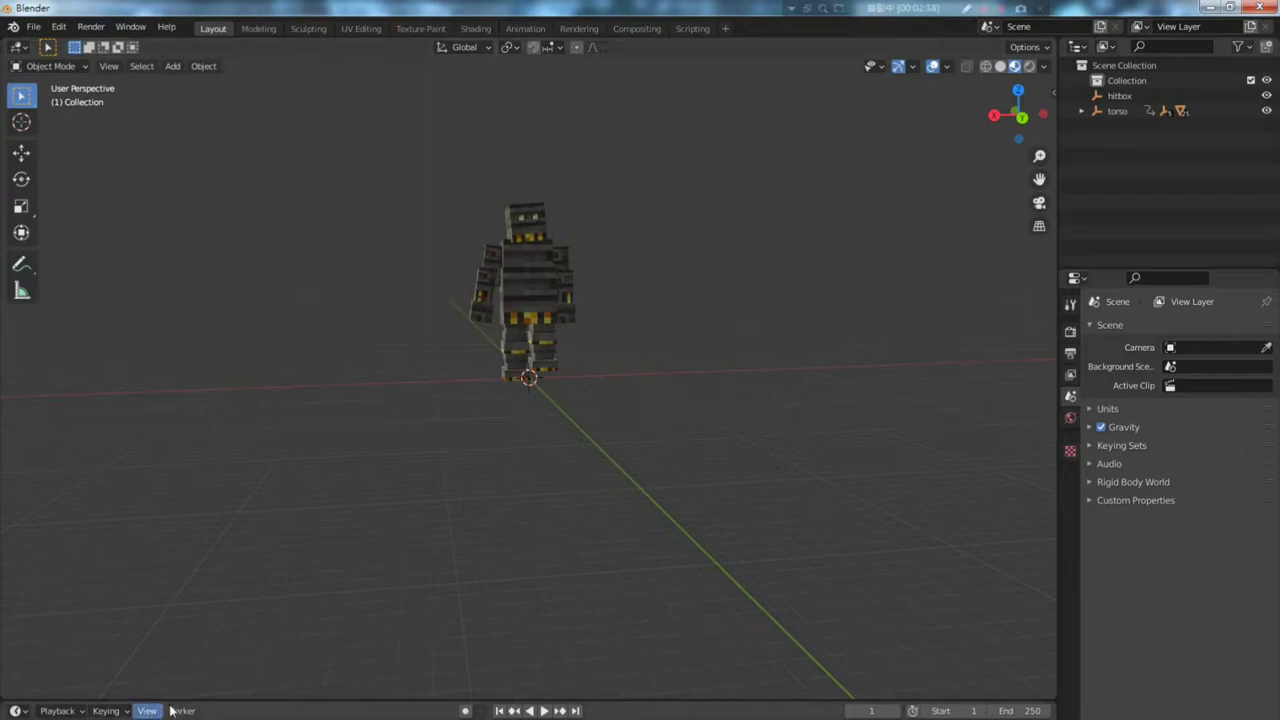
- Enlarge the timeline, select the golem's parts and play the walk animation to see its keyframes
{"action": "left_click_drag", "start_coordinate": [180, 701], "coordinate": [195, 582]}
{"action": "left_click_drag", "start_coordinate": [723, 468], "coordinate": [416, 119]}
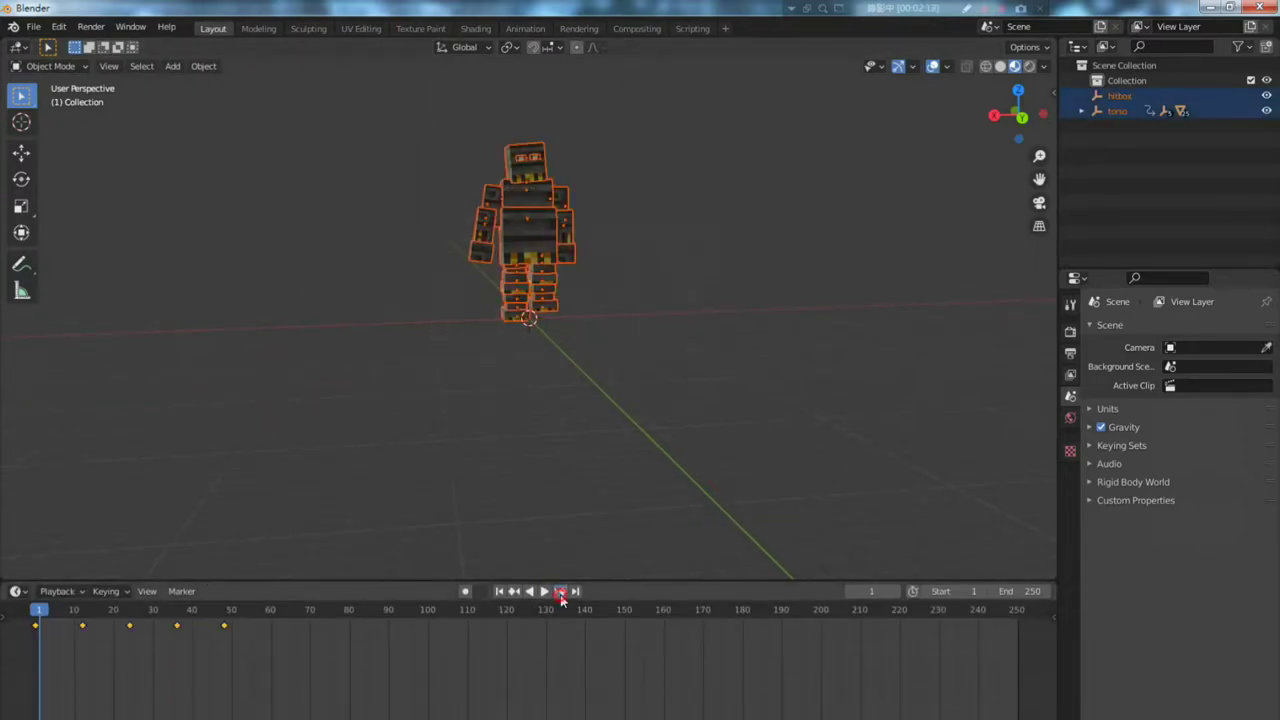
{"action": "left_click_drag", "start_coordinate": [229, 620], "coordinate": [225, 616]}
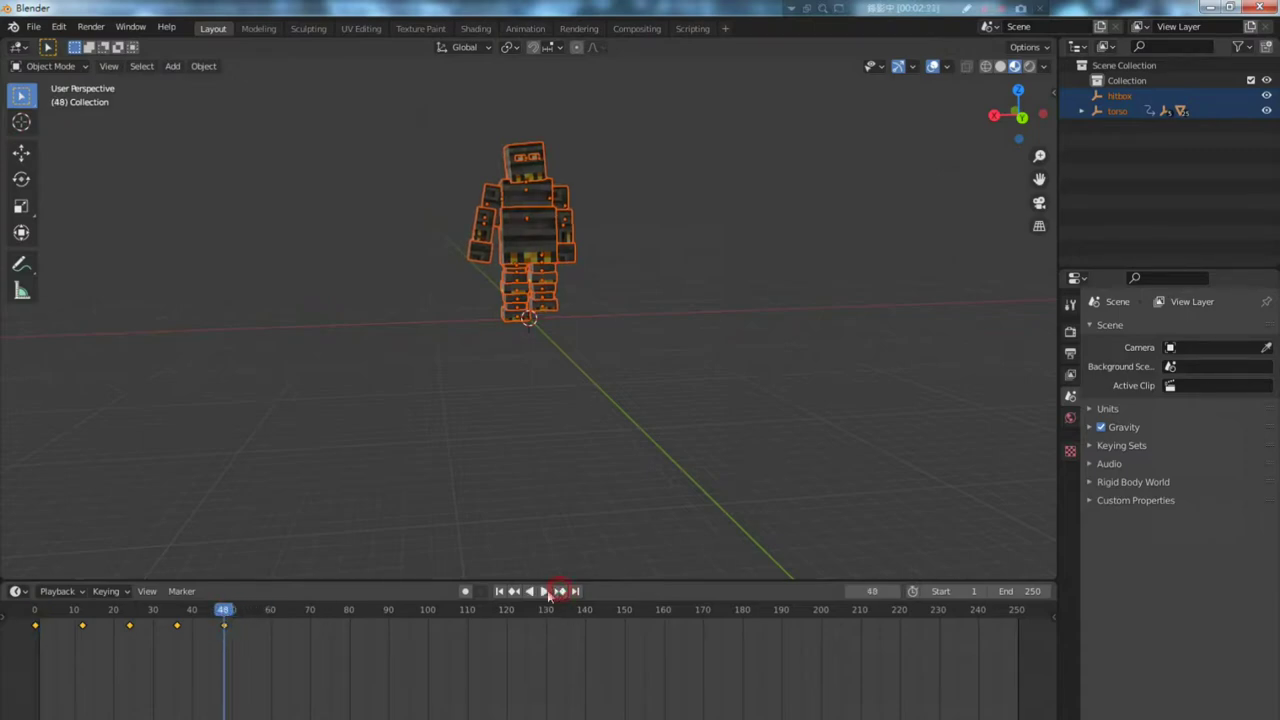
{"action": "left_click", "coordinate": [545, 591]}
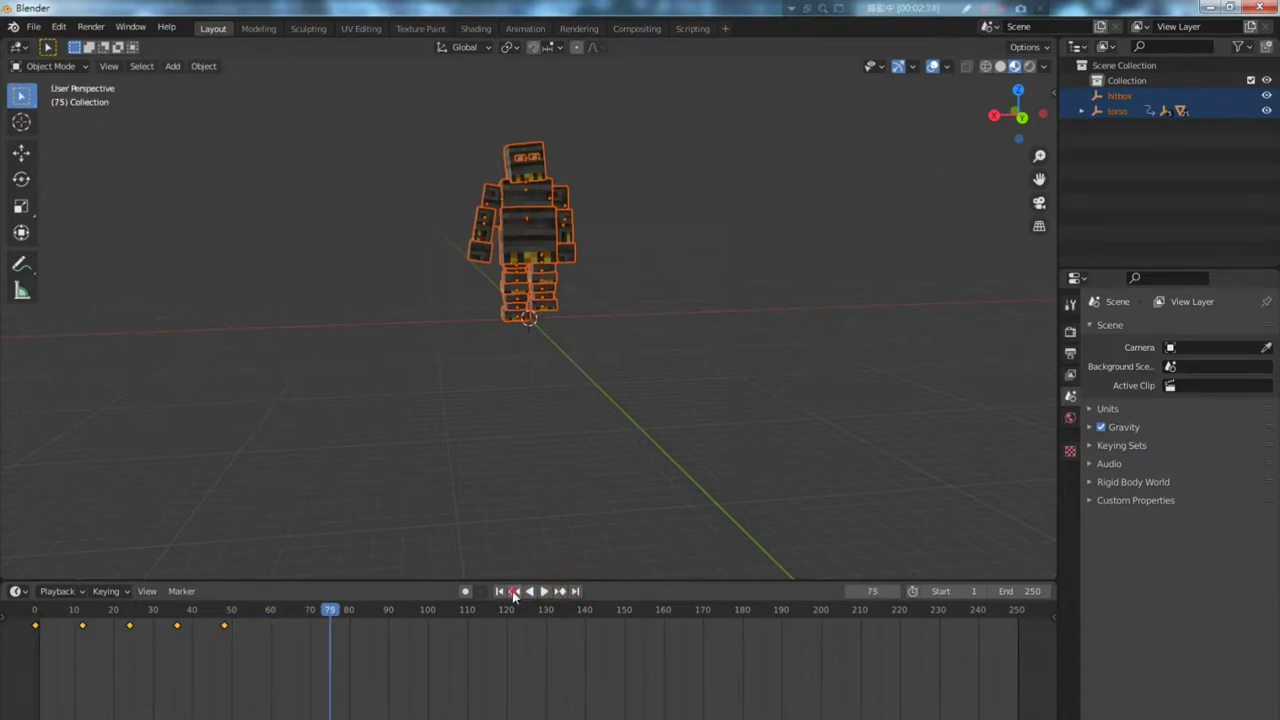
- Set the timeline end frame to 48 and play the walk cycle to check the loop
{"action": "left_click_drag", "start_coordinate": [328, 612], "coordinate": [225, 606]}
{"action": "type", "text": "50"}
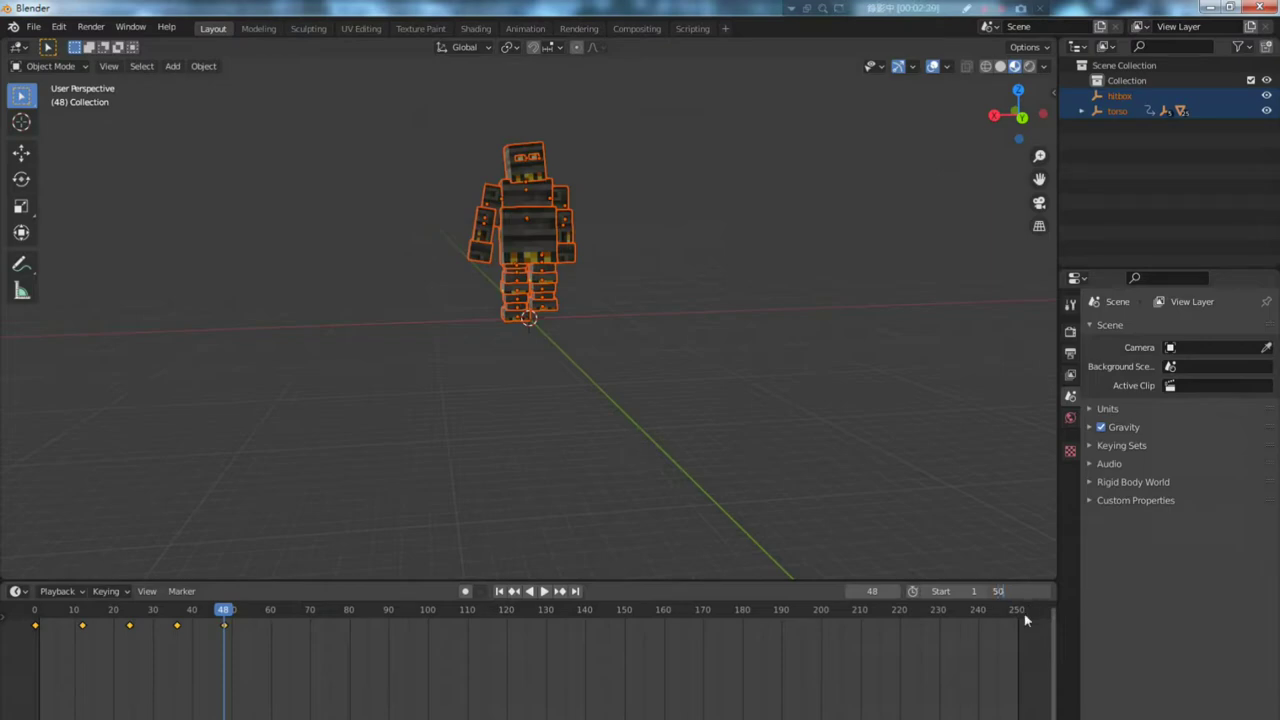
{"action": "key", "text": "Return"}
{"action": "left_click", "coordinate": [545, 591]}
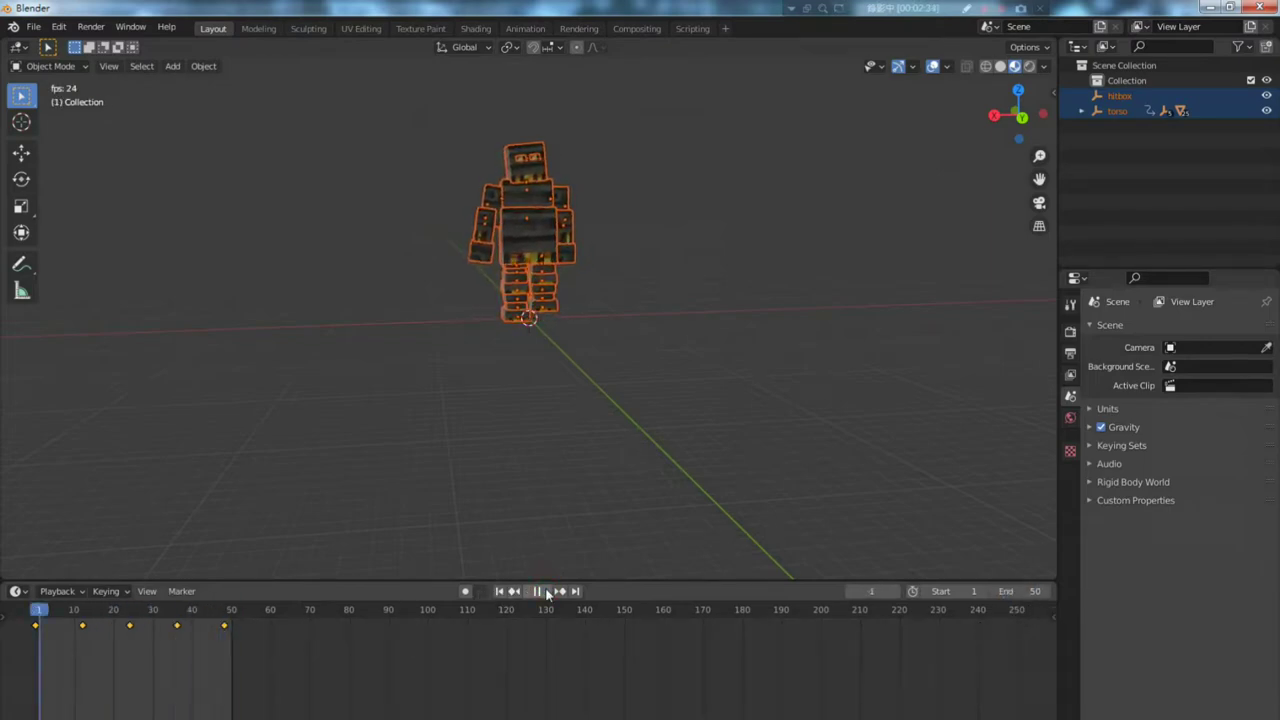
{"action": "left_click", "coordinate": [547, 591]}
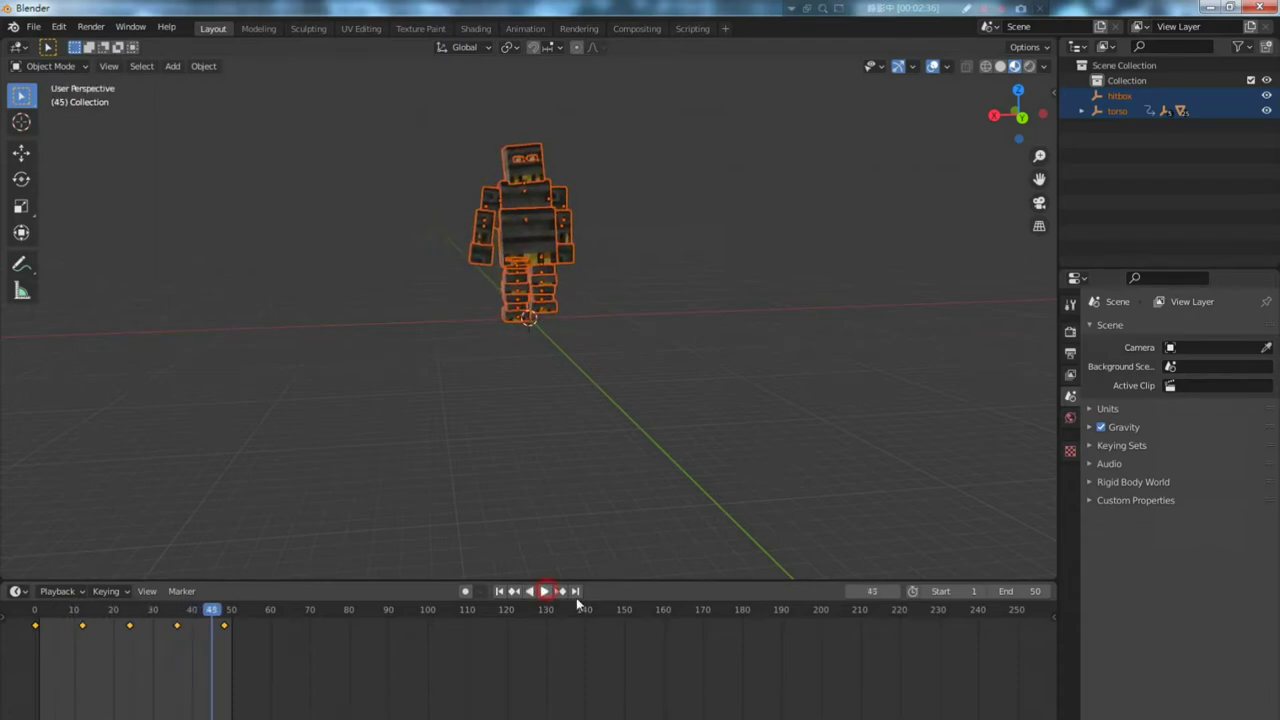
{"action": "left_click", "coordinate": [1038, 594]}
{"action": "type", "text": "48"}
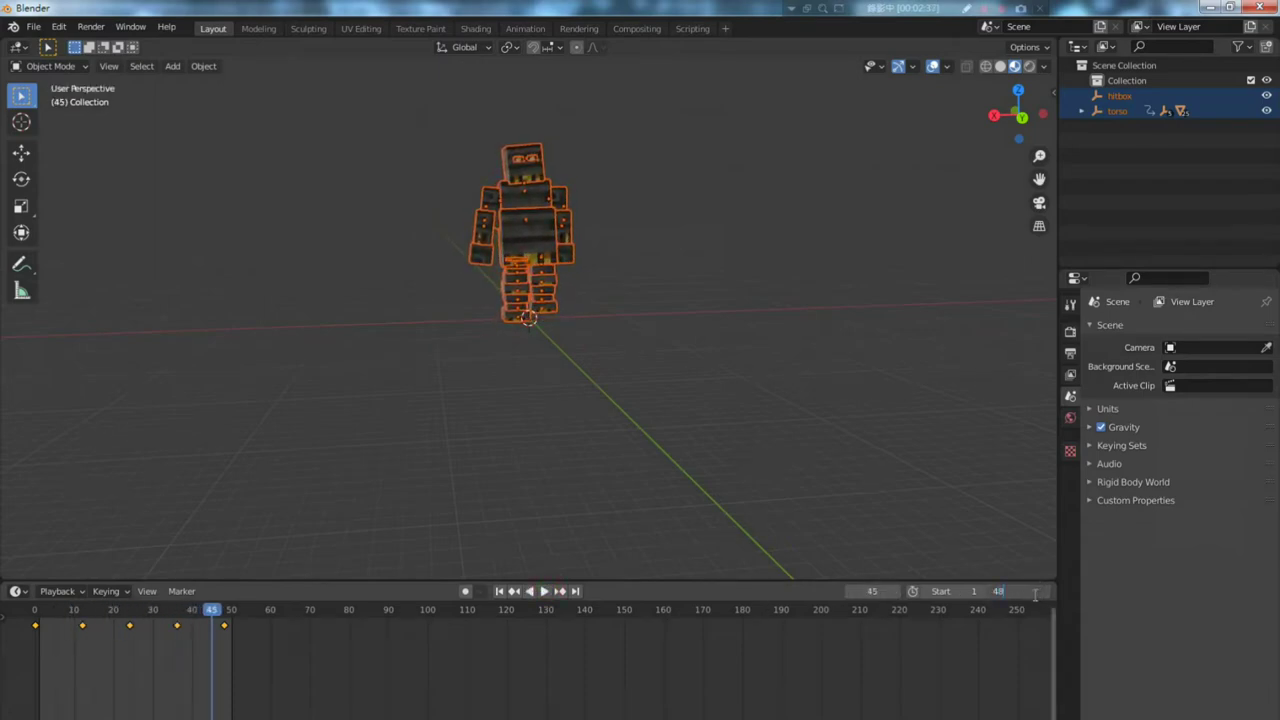
{"action": "key", "text": "Return"}
{"action": "left_click", "coordinate": [542, 591]}
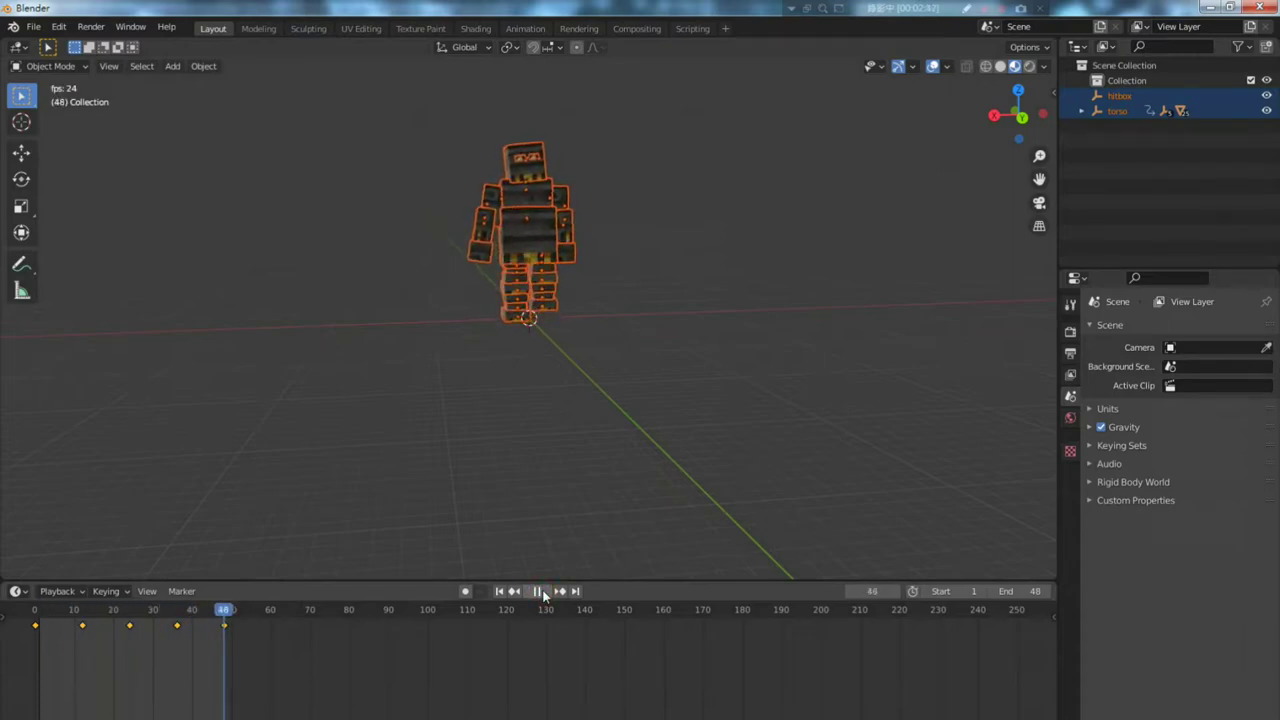
{"action": "left_click", "coordinate": [542, 591]}
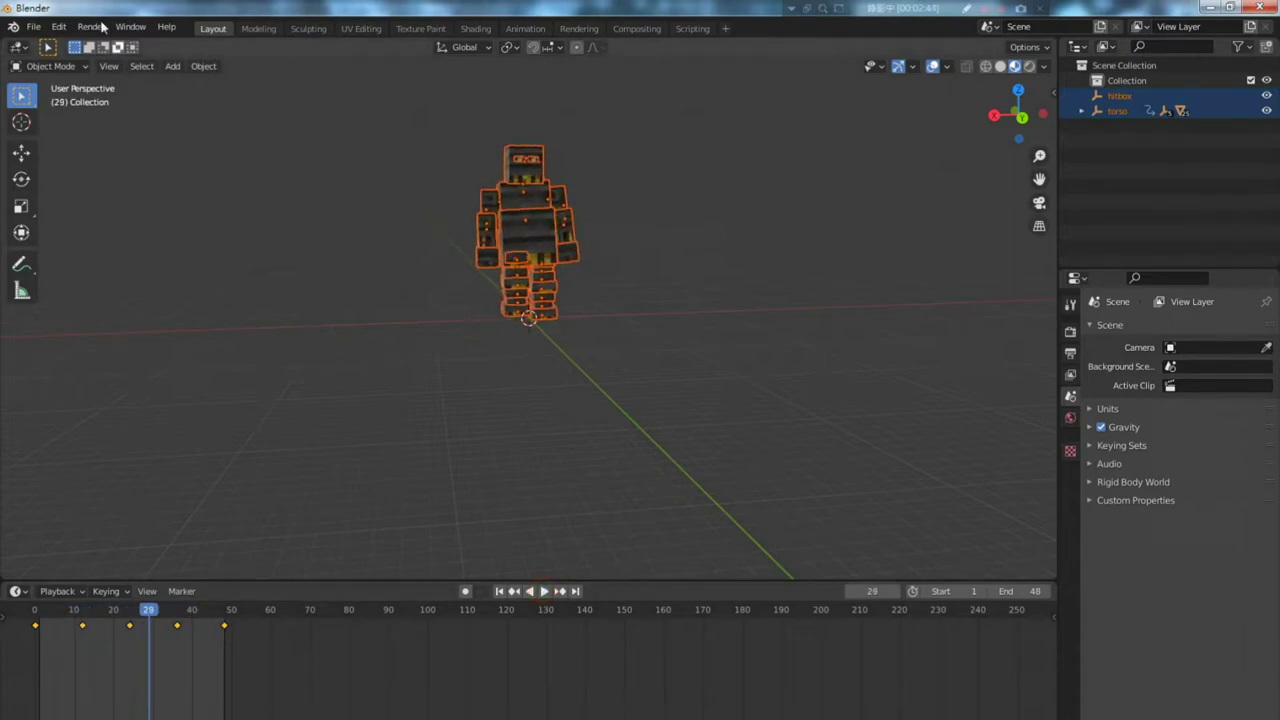
- Start an FBX export to the ModelEngine folder named golem_walk
{"action": "left_click", "coordinate": [33, 27]}
{"action": "mouse_move", "coordinate": [106, 254]}
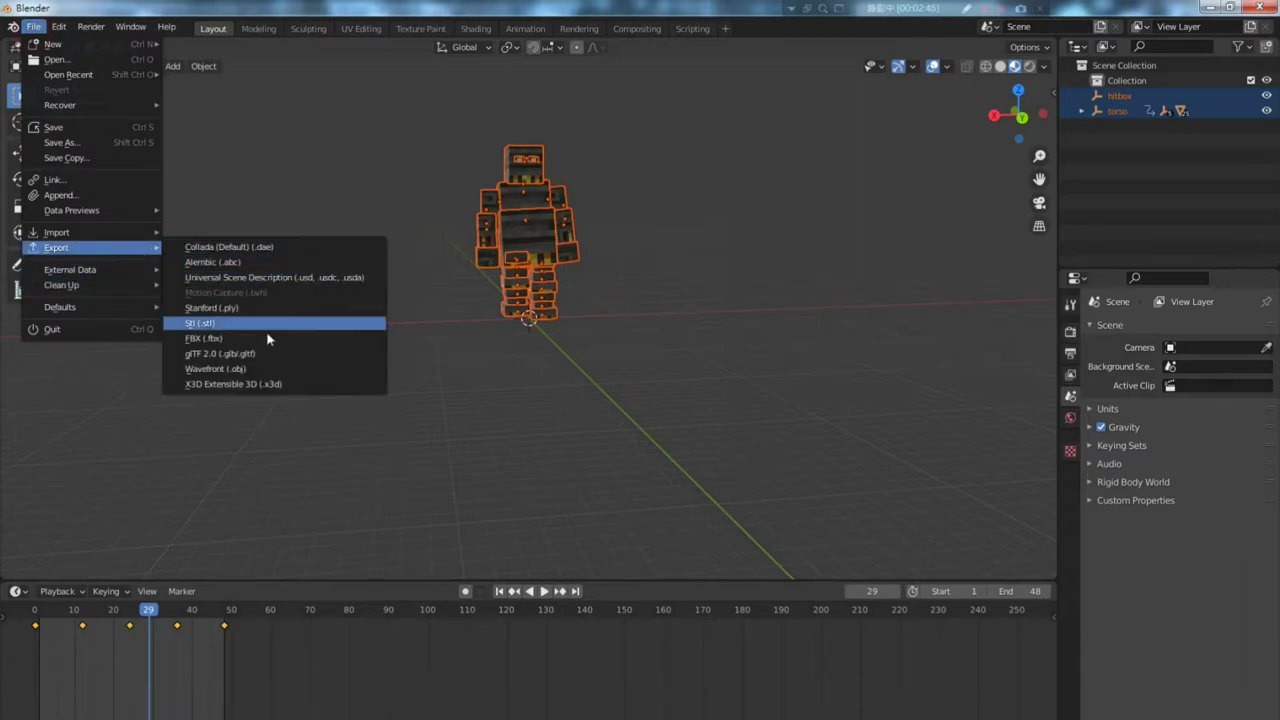
{"action": "left_click", "coordinate": [240, 340]}
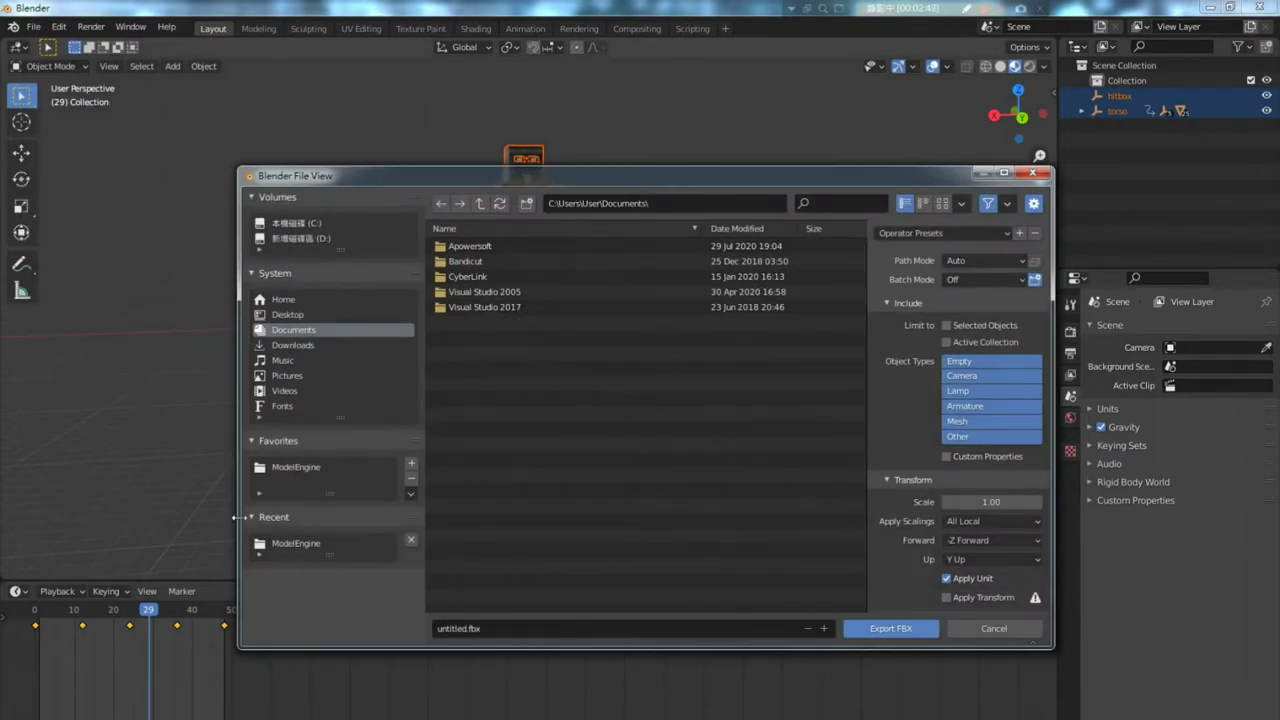
{"action": "left_click", "coordinate": [296, 467]}
{"action": "left_click", "coordinate": [519, 627]}
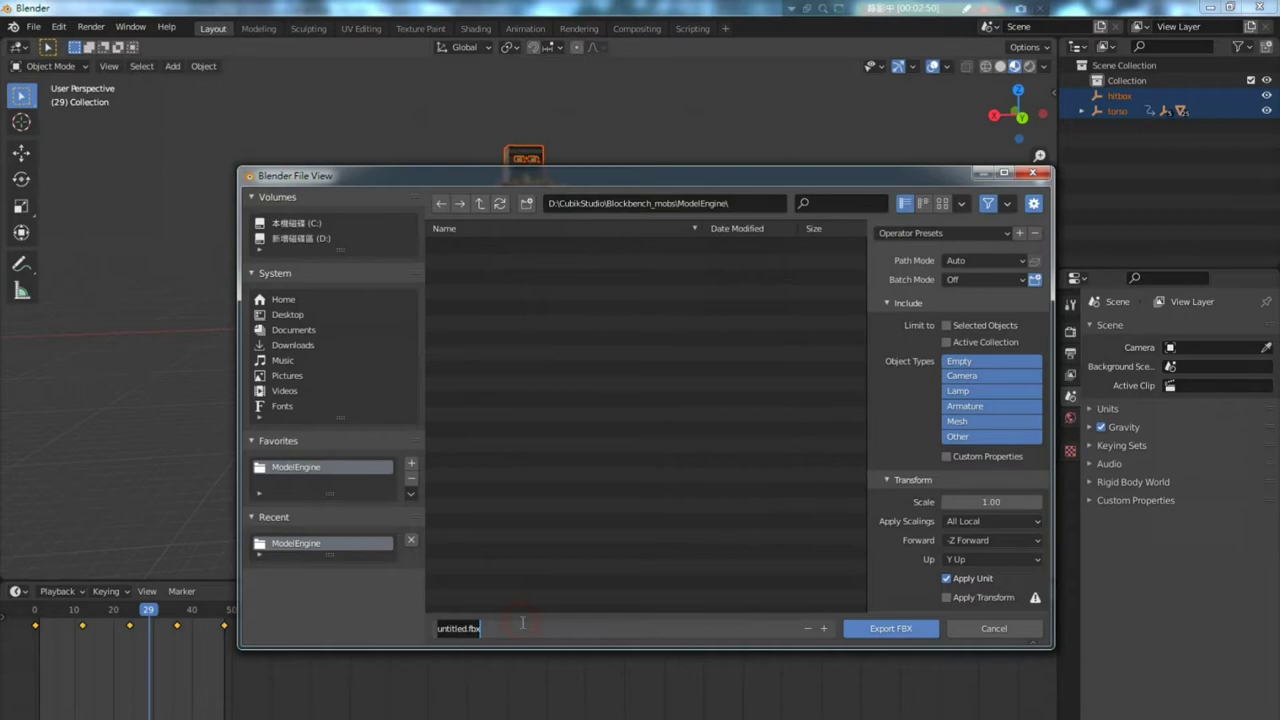
{"action": "type", "text": "golem_walk"}
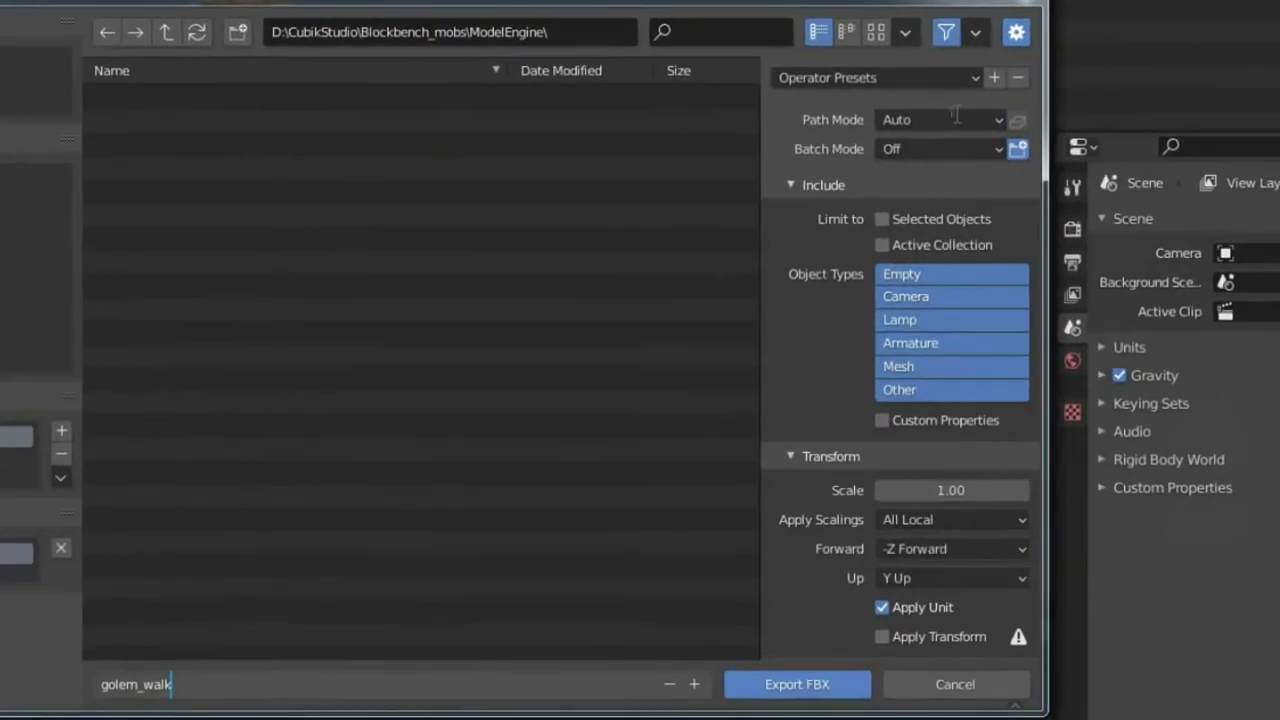
{"action": "left_click", "coordinate": [940, 117]}
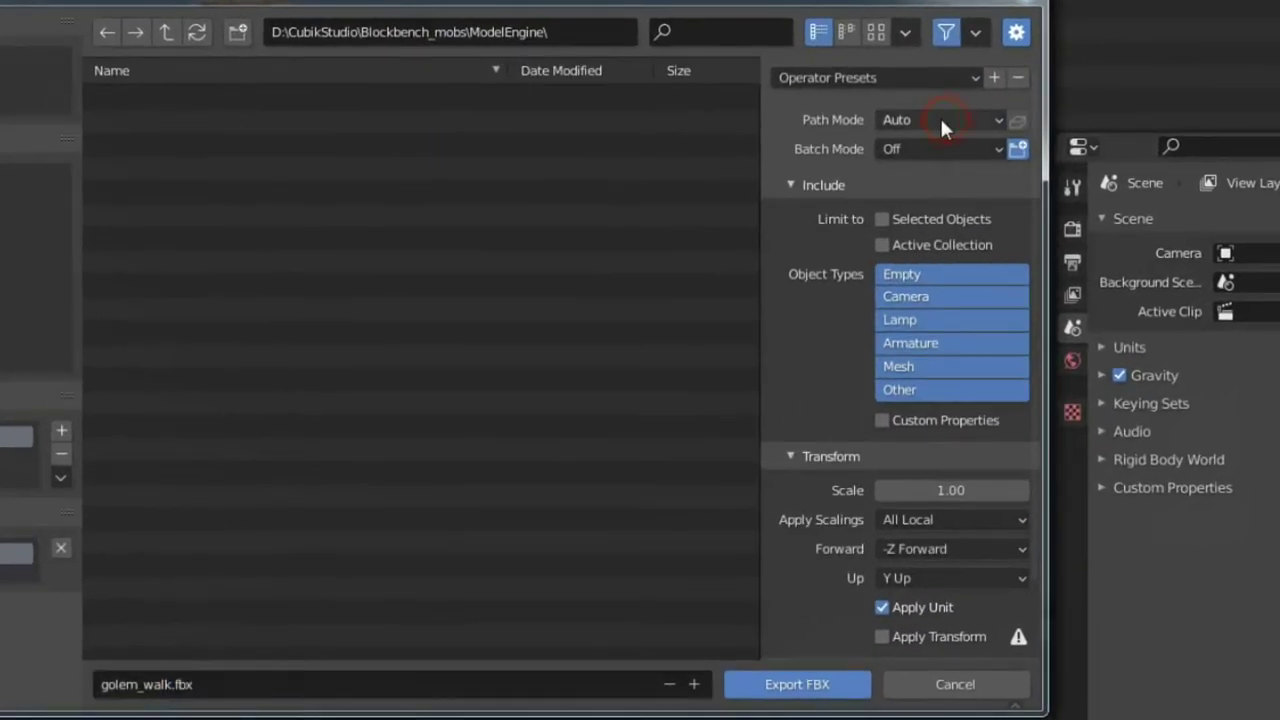
- Set Path Mode to Copy with embedded textures, Z Forward and X Up
{"action": "left_click", "coordinate": [940, 117]}
{"action": "left_click", "coordinate": [910, 272]}
{"action": "left_click", "coordinate": [1017, 120]}
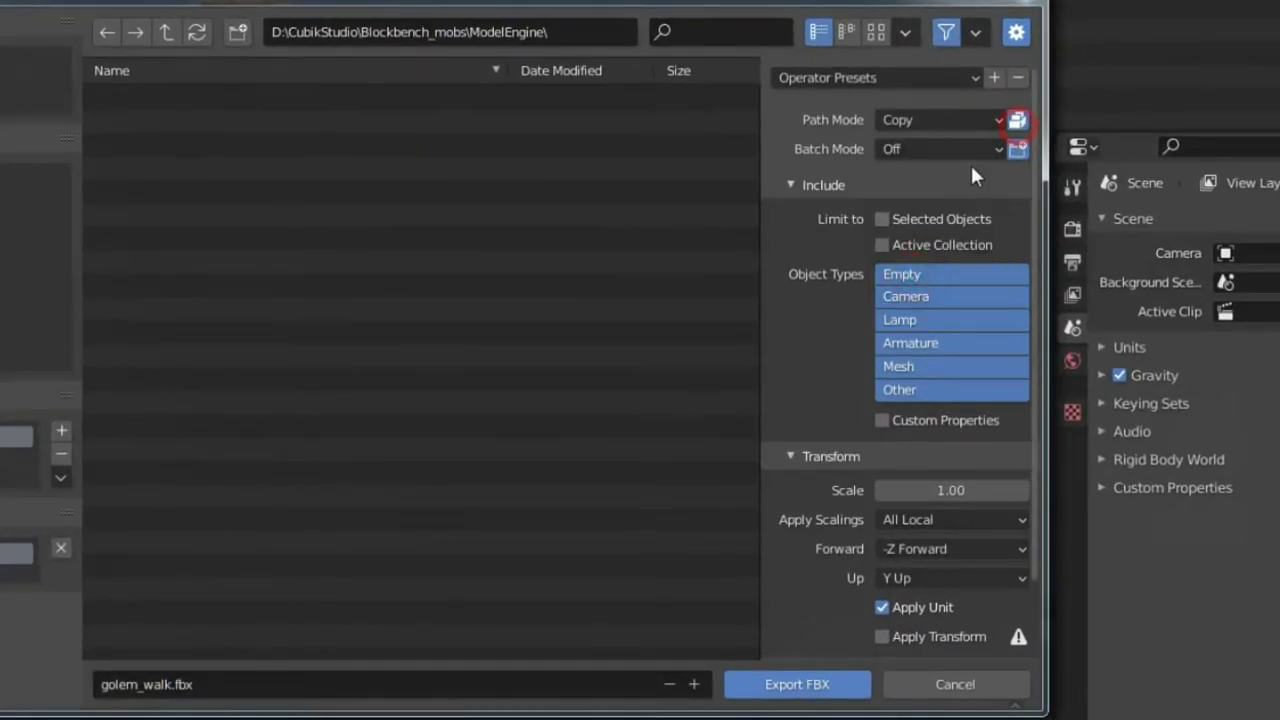
{"action": "scroll", "coordinate": [955, 214], "scroll_direction": "down", "scroll_amount": 2}
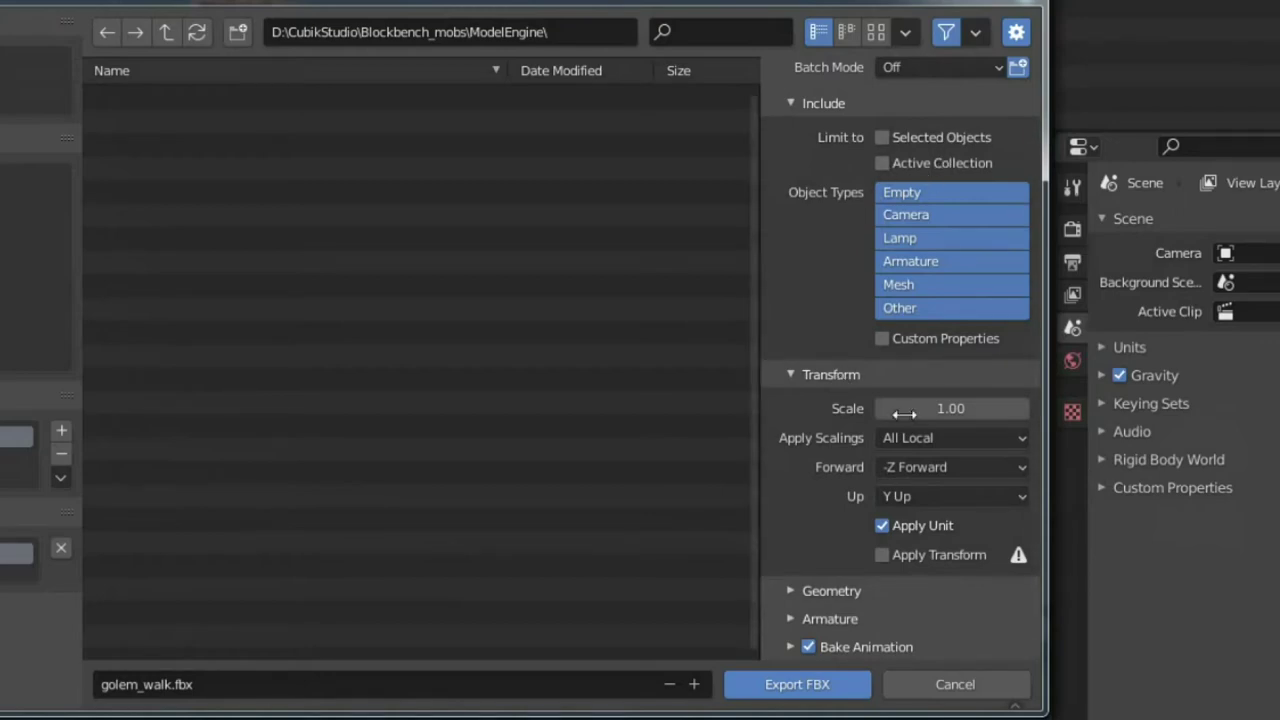
{"action": "left_click", "coordinate": [898, 467]}
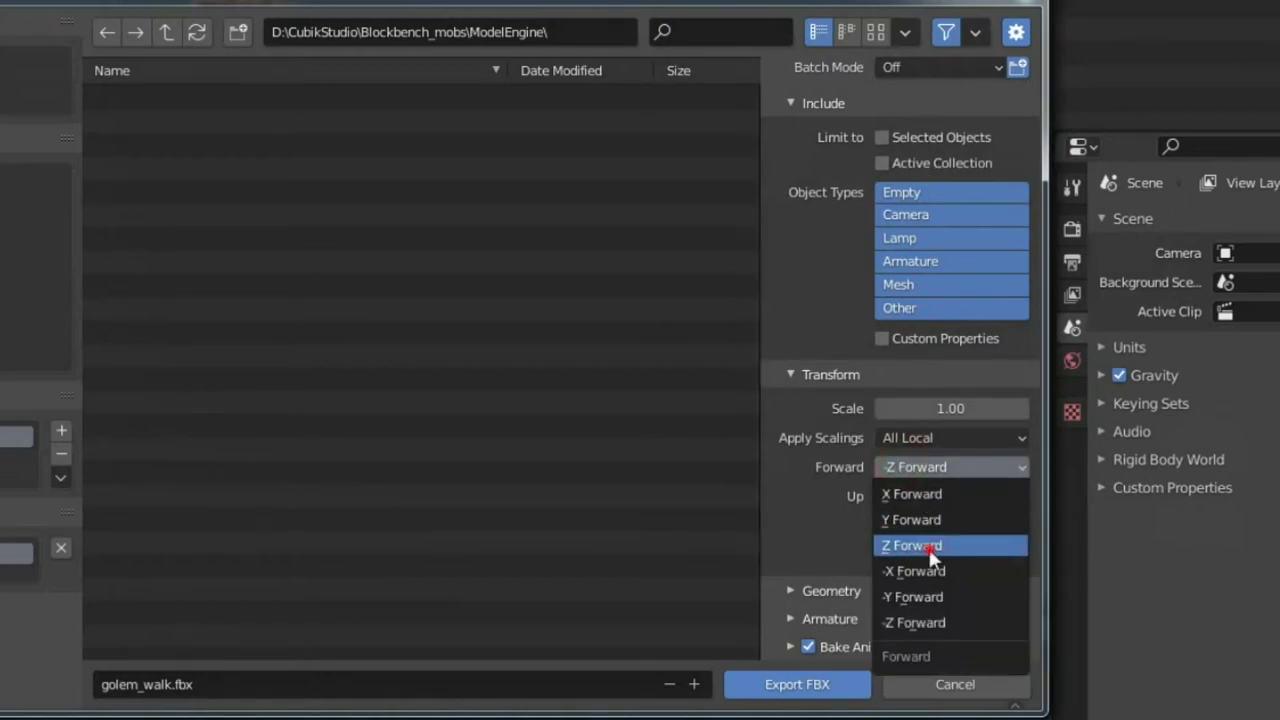
{"action": "left_click", "coordinate": [928, 545]}
{"action": "left_click", "coordinate": [932, 496]}
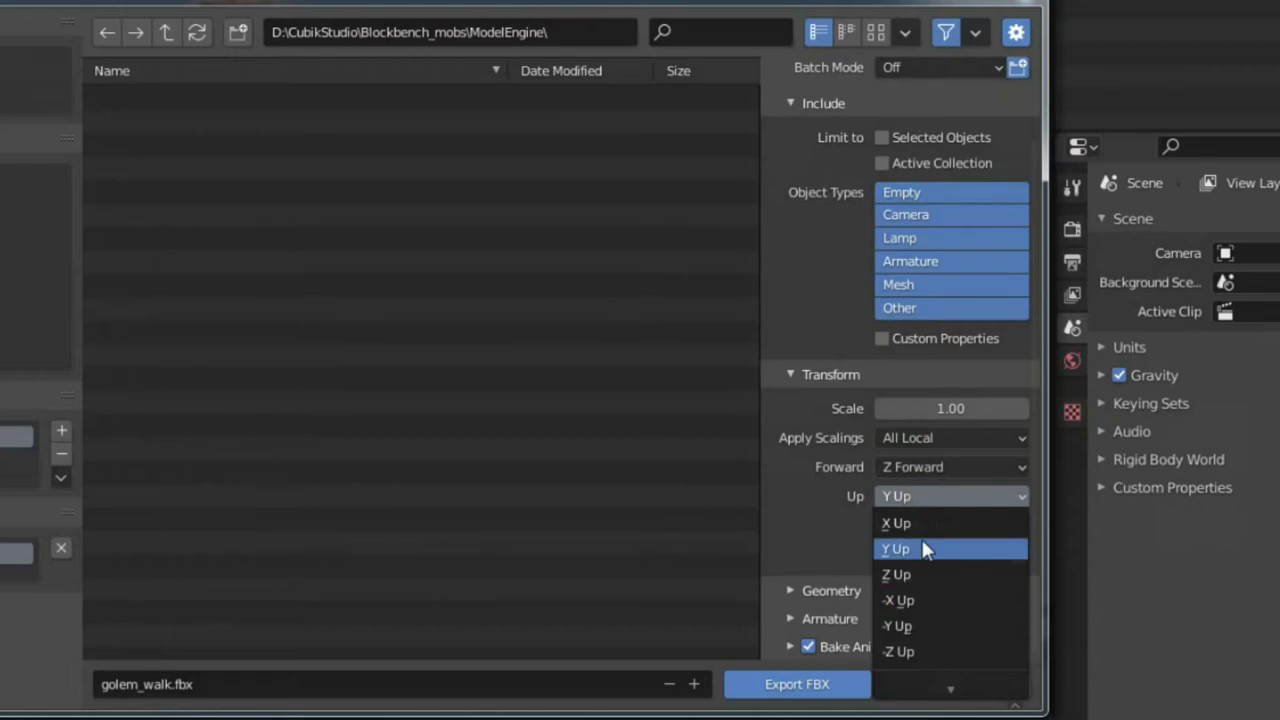
{"action": "left_click", "coordinate": [900, 523]}
- Turn off Apply Modifiers and NLA Strips baking, then export golem_walk.fbx
{"action": "left_click", "coordinate": [839, 591]}
{"action": "scroll", "coordinate": [825, 560], "scroll_direction": "down", "scroll_amount": 4}
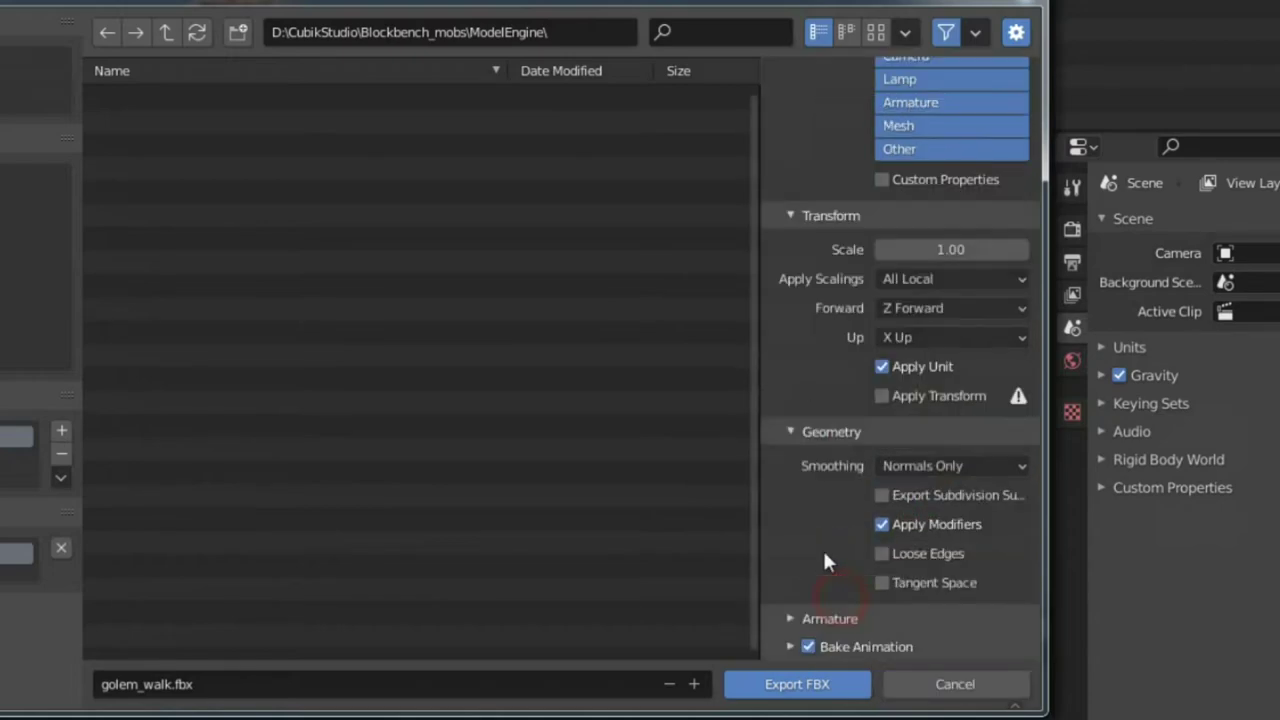
{"action": "left_click", "coordinate": [882, 525]}
{"action": "left_click", "coordinate": [840, 617]}
{"action": "scroll", "coordinate": [830, 595], "scroll_direction": "down", "scroll_amount": 4}
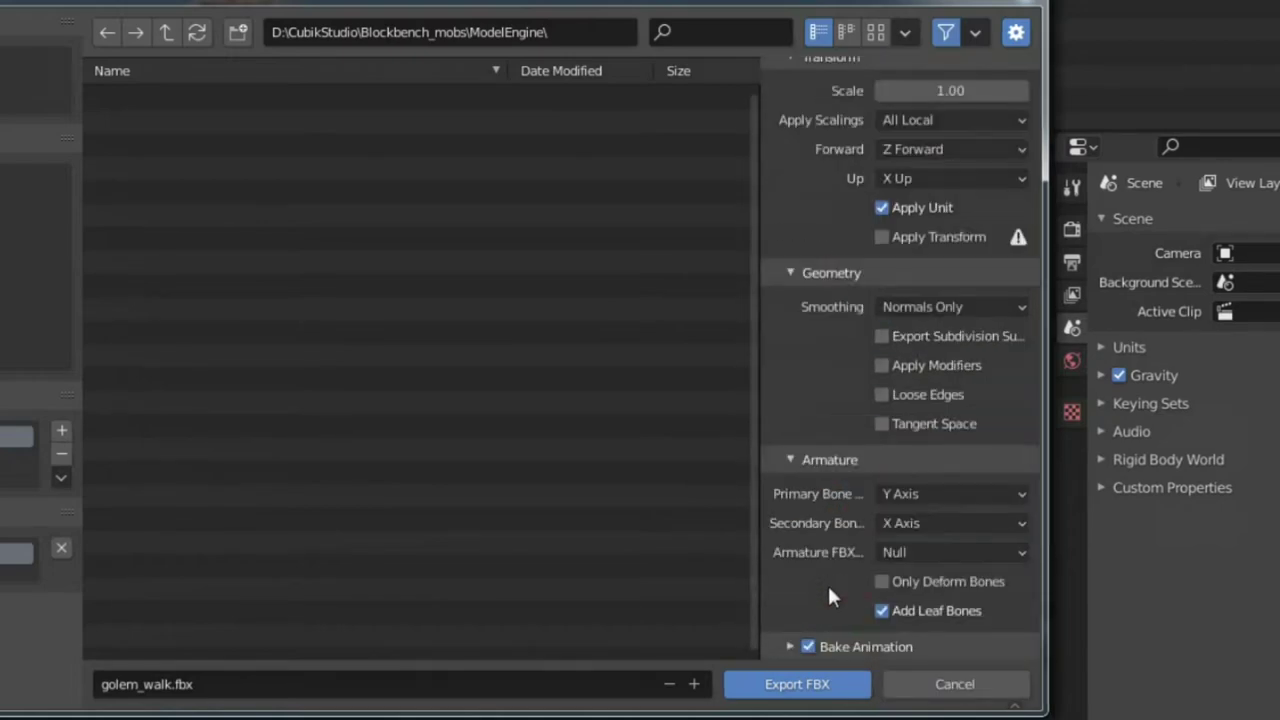
{"action": "left_click", "coordinate": [855, 647]}
{"action": "scroll", "coordinate": [850, 617], "scroll_direction": "down", "scroll_amount": 5}
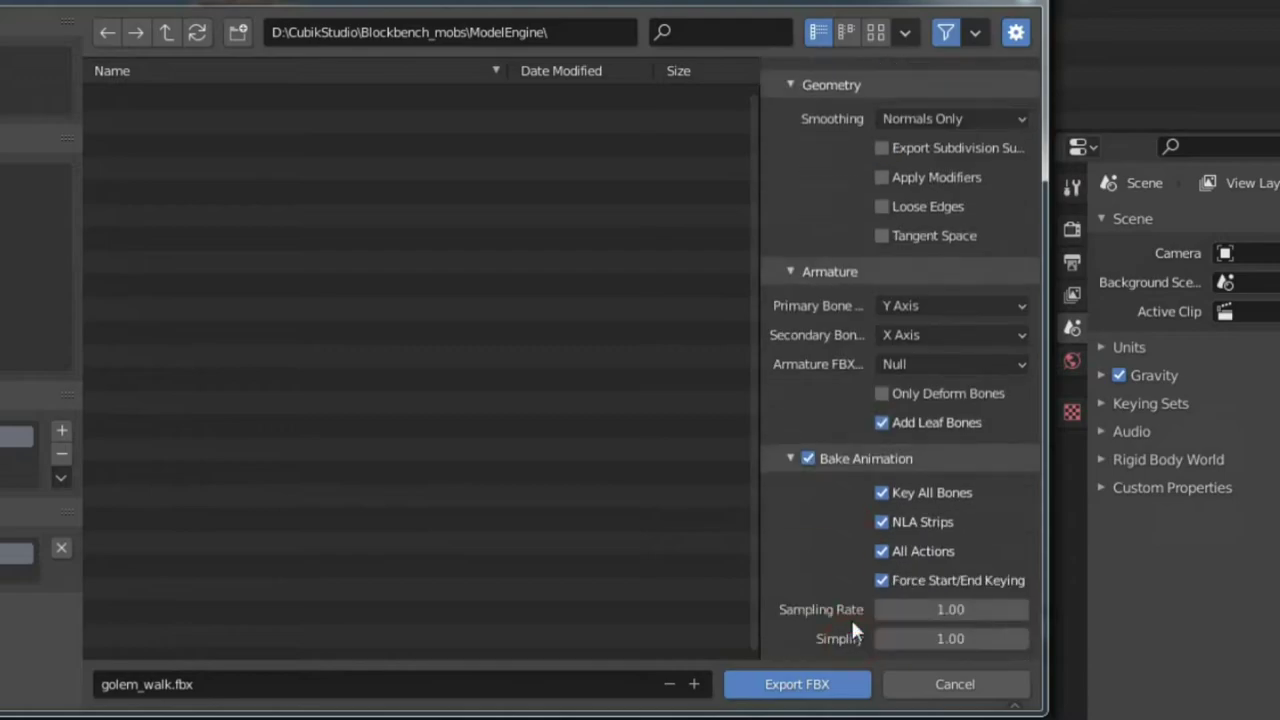
{"action": "left_click", "coordinate": [881, 521]}
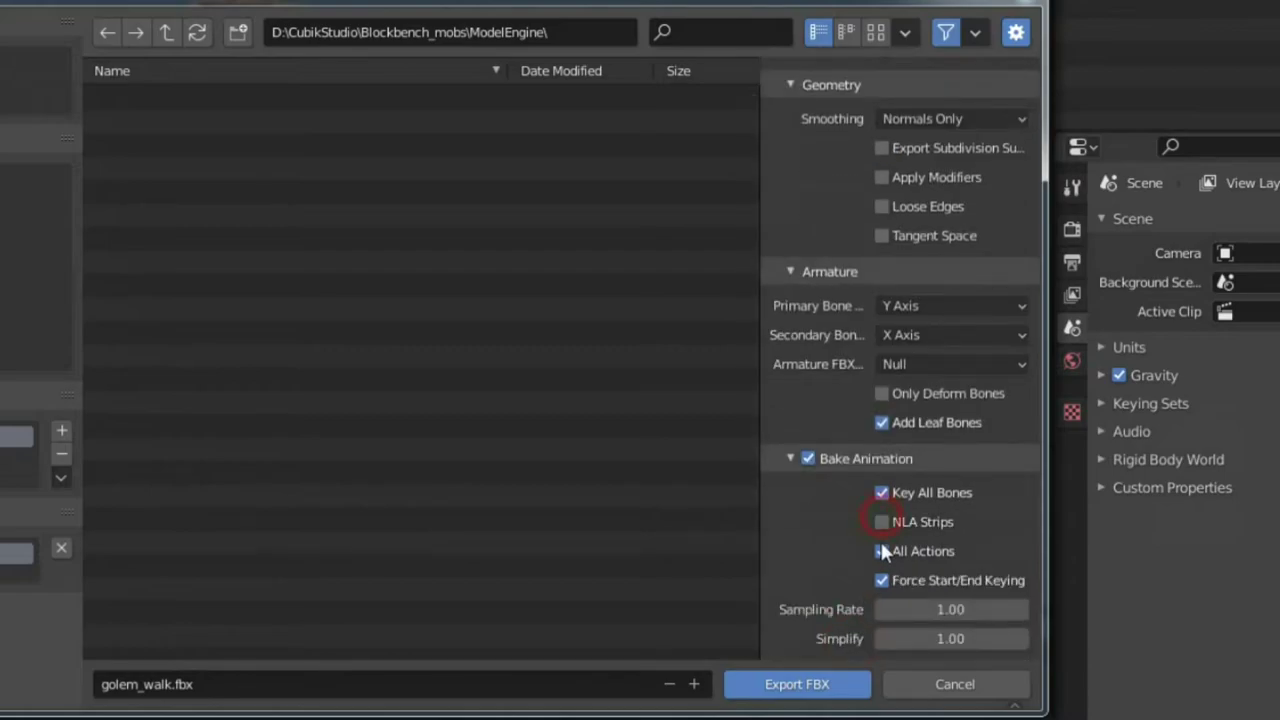
{"action": "left_click", "coordinate": [815, 686]}
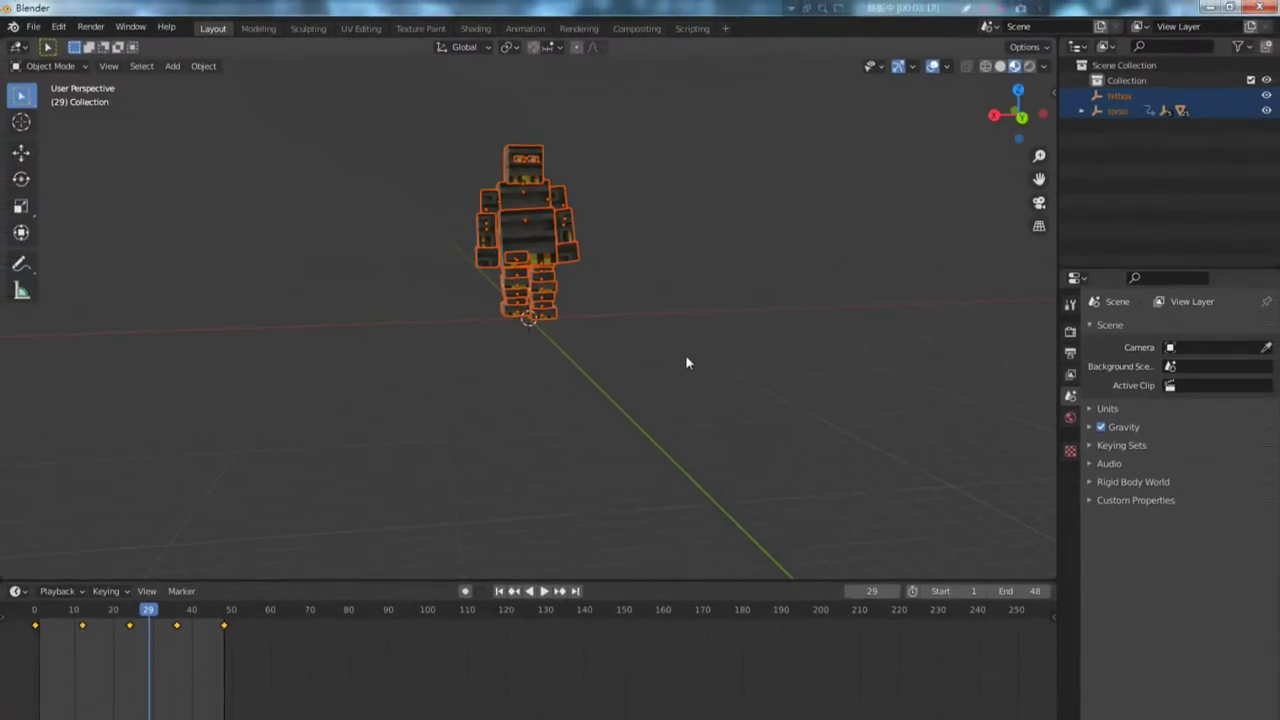
- Drag golem_walk.fbx from the ModelEngine folder in Explorer into Unity's mobs folder
{"action": "left_click", "coordinate": [686, 358]}
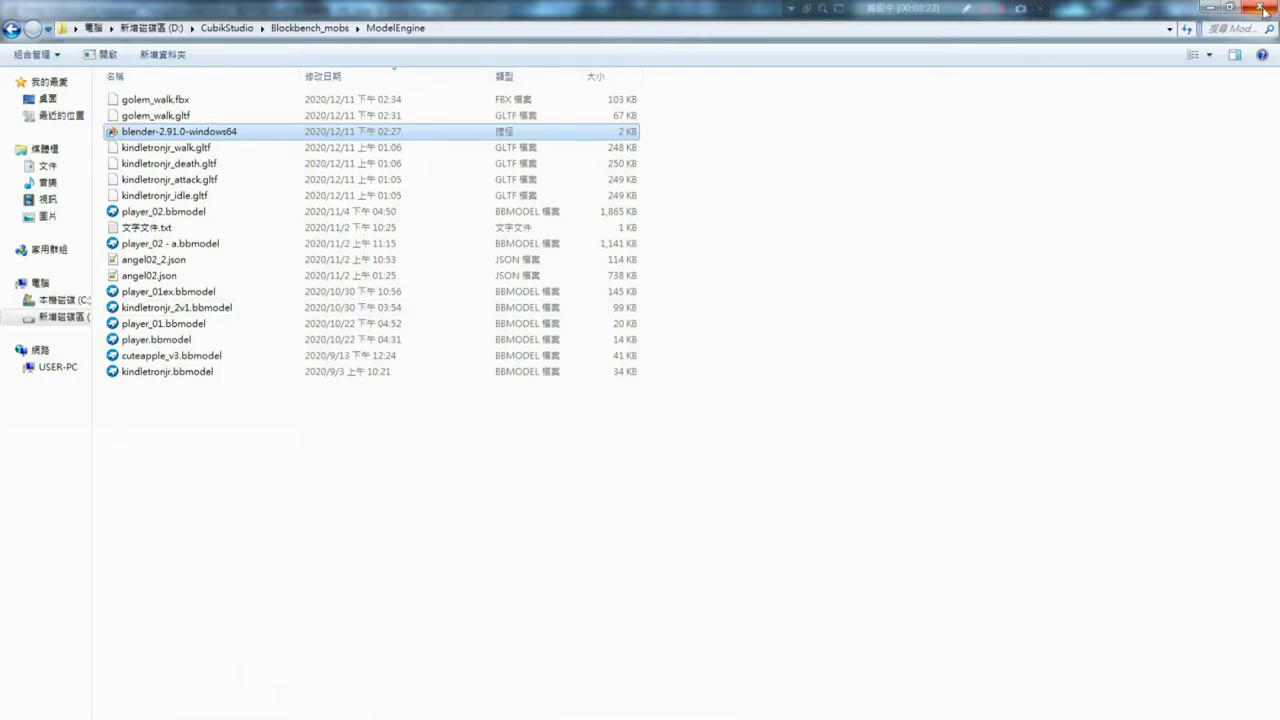
{"action": "left_click", "coordinate": [1234, 9]}
{"action": "left_click", "coordinate": [300, 376]}
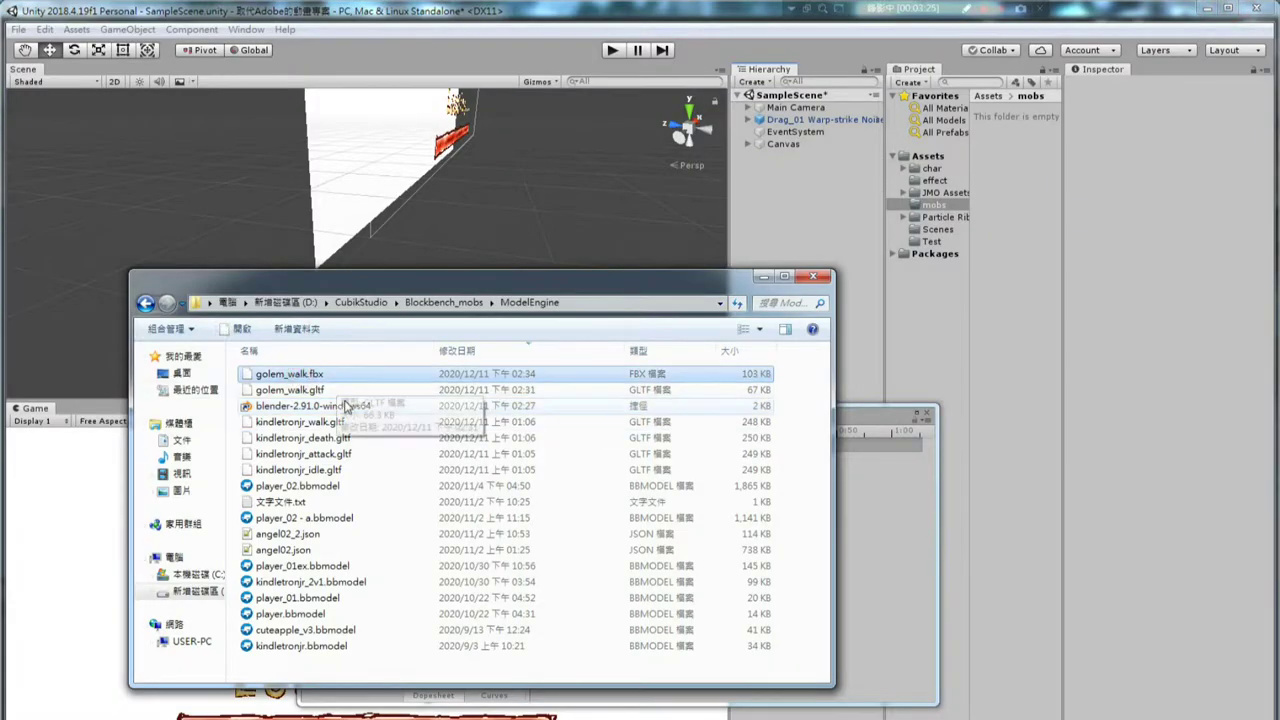
{"action": "left_click_drag", "start_coordinate": [314, 378], "coordinate": [1037, 128]}
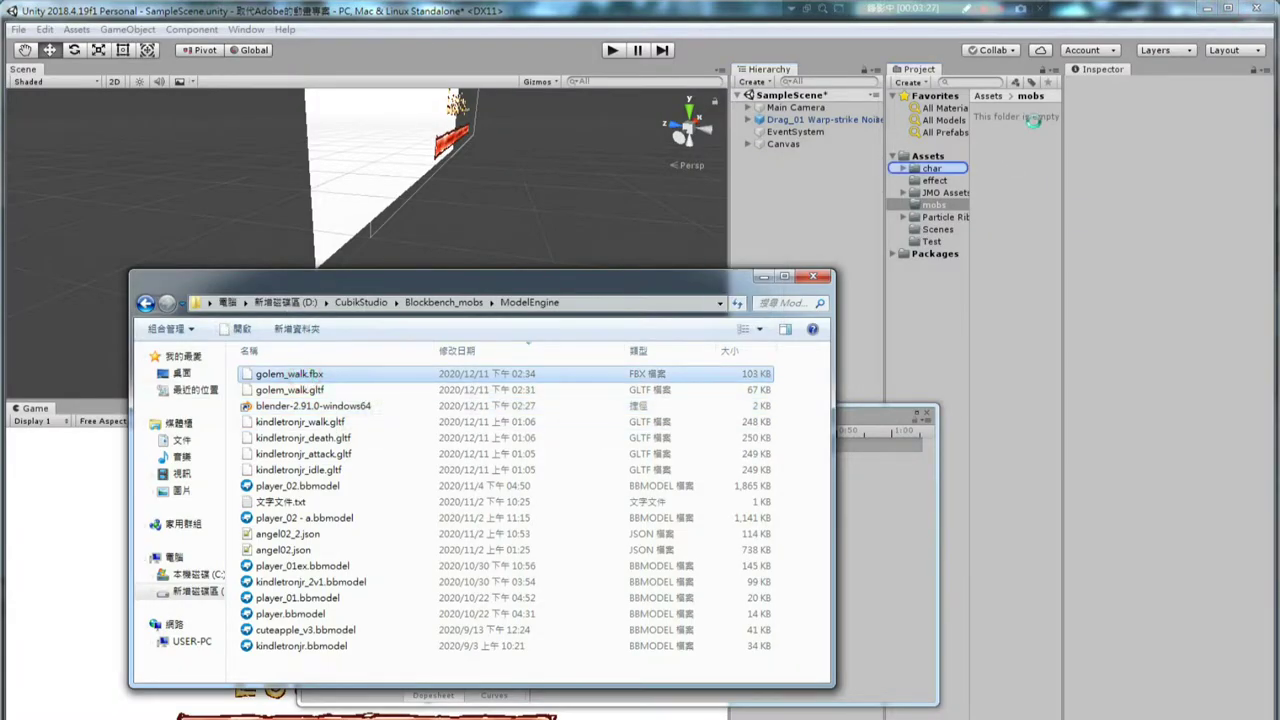
{"action": "left_click", "coordinate": [763, 276]}
- Extract golem_walk's embedded textures and apply Point (no filter) filtering to Image_0
{"action": "left_click", "coordinate": [1010, 111]}
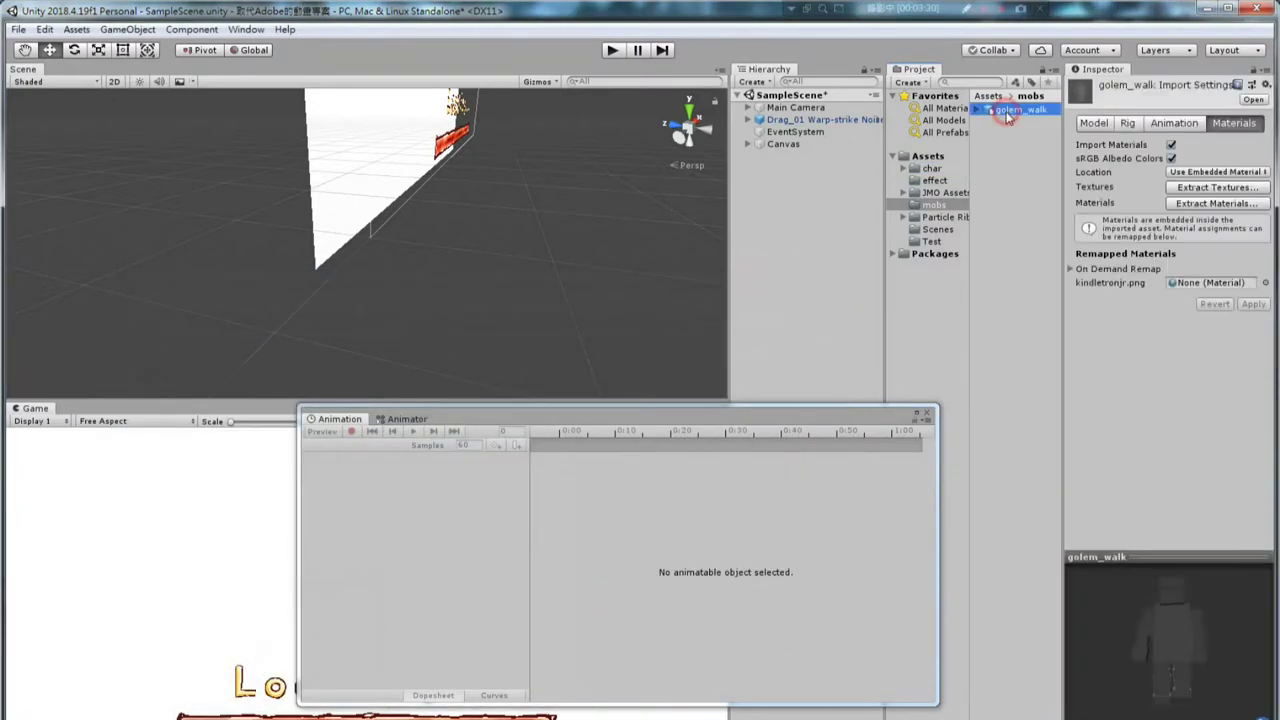
{"action": "left_click", "coordinate": [1210, 188]}
{"action": "left_click", "coordinate": [511, 416]}
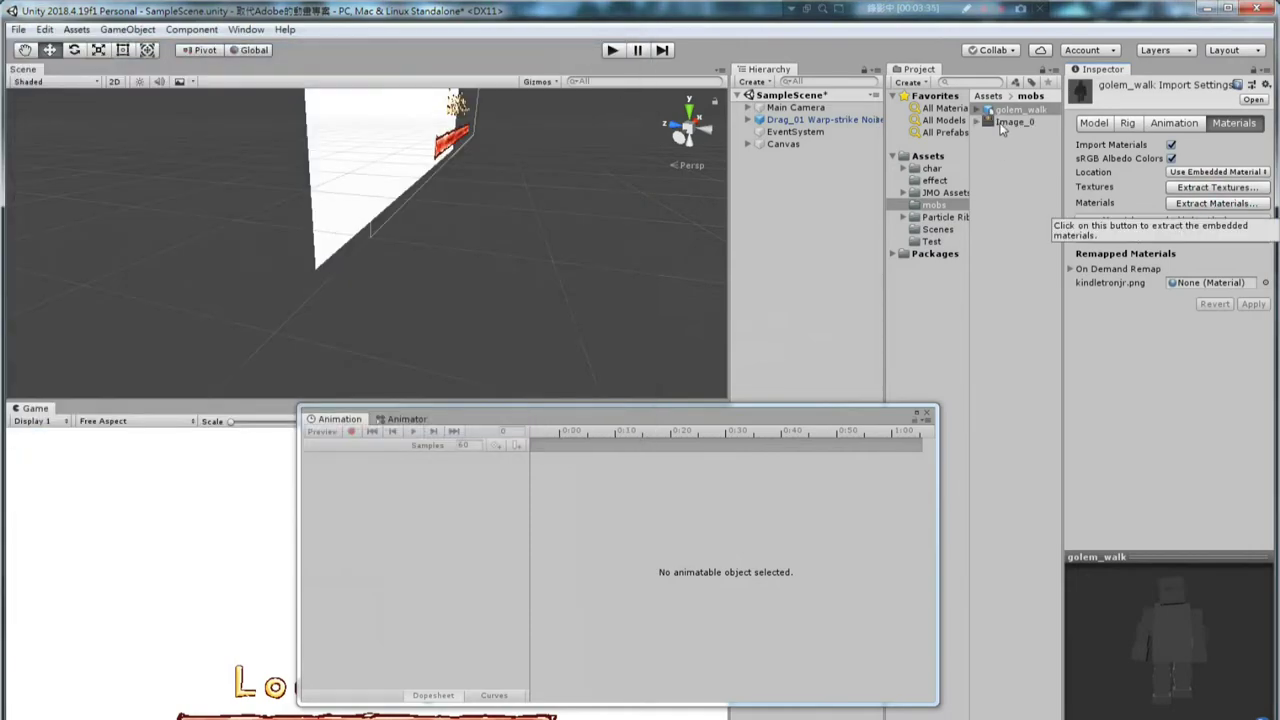
{"action": "left_click", "coordinate": [1002, 124]}
{"action": "left_click", "coordinate": [1202, 389]}
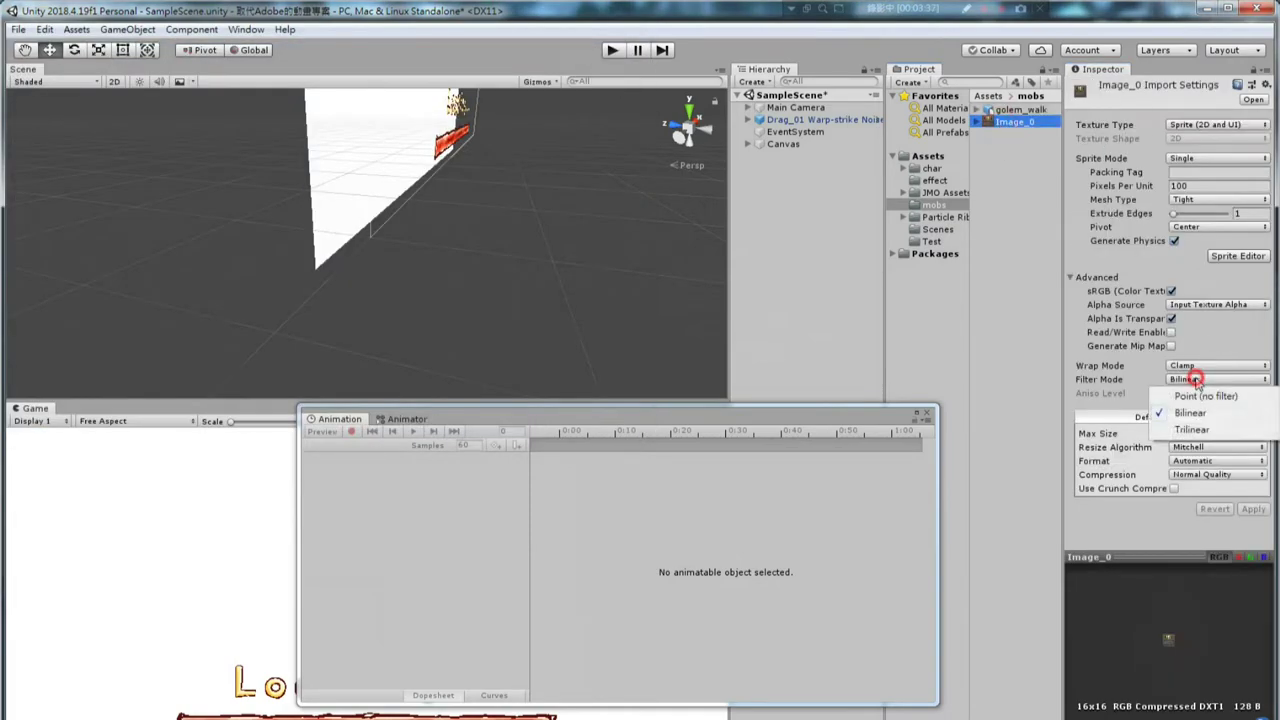
{"action": "left_click", "coordinate": [1200, 371]}
{"action": "left_click", "coordinate": [1004, 202]}
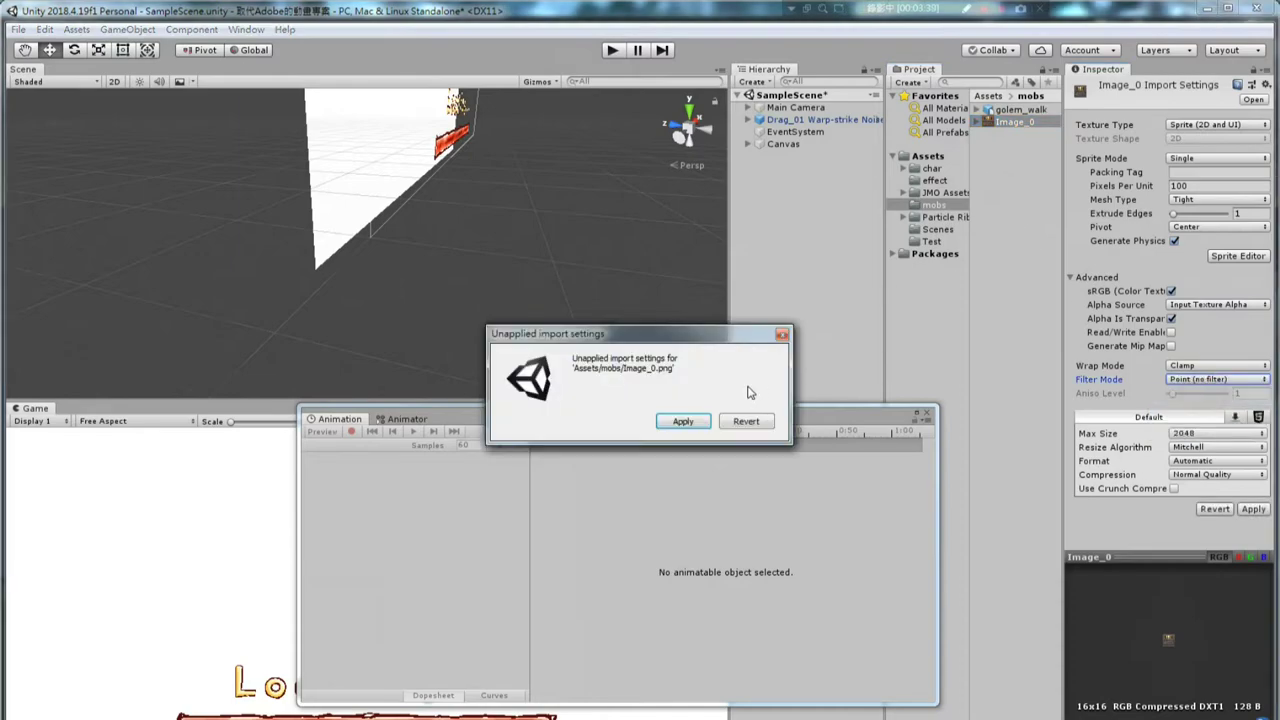
{"action": "left_click", "coordinate": [692, 420]}
{"action": "left_click", "coordinate": [1022, 110]}
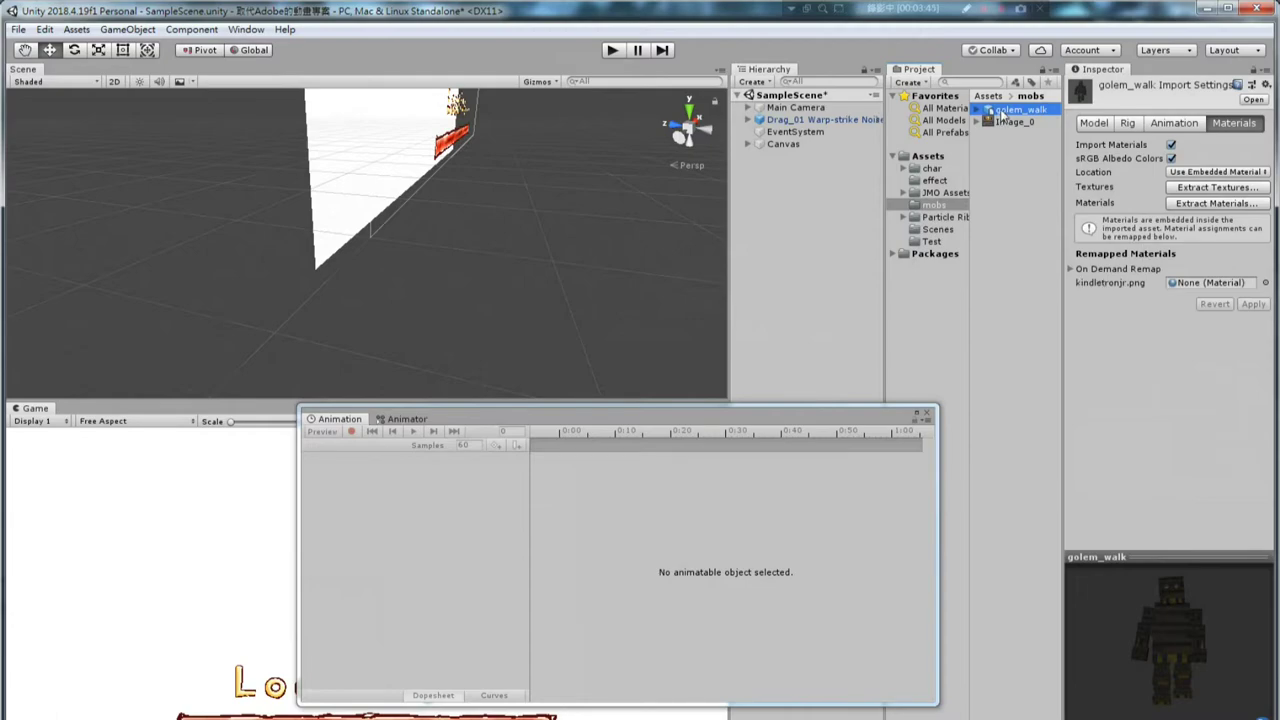
- Place the golem_walk model in the scene and inspect its Scene animation clip
{"action": "left_click_drag", "start_coordinate": [1000, 116], "coordinate": [532, 265]}
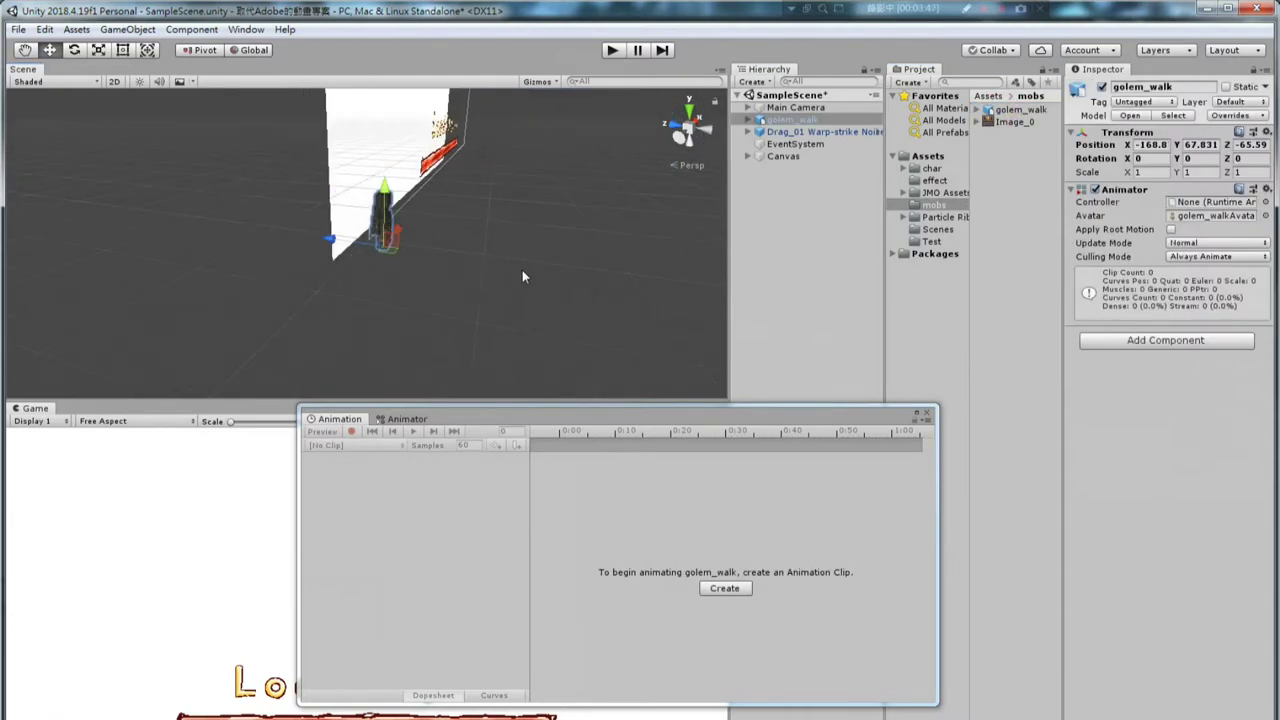
{"action": "scroll", "coordinate": [582, 243], "scroll_direction": "up", "scroll_amount": 1}
{"action": "left_click_drag", "start_coordinate": [614, 263], "coordinate": [571, 283], "text": "alt"}
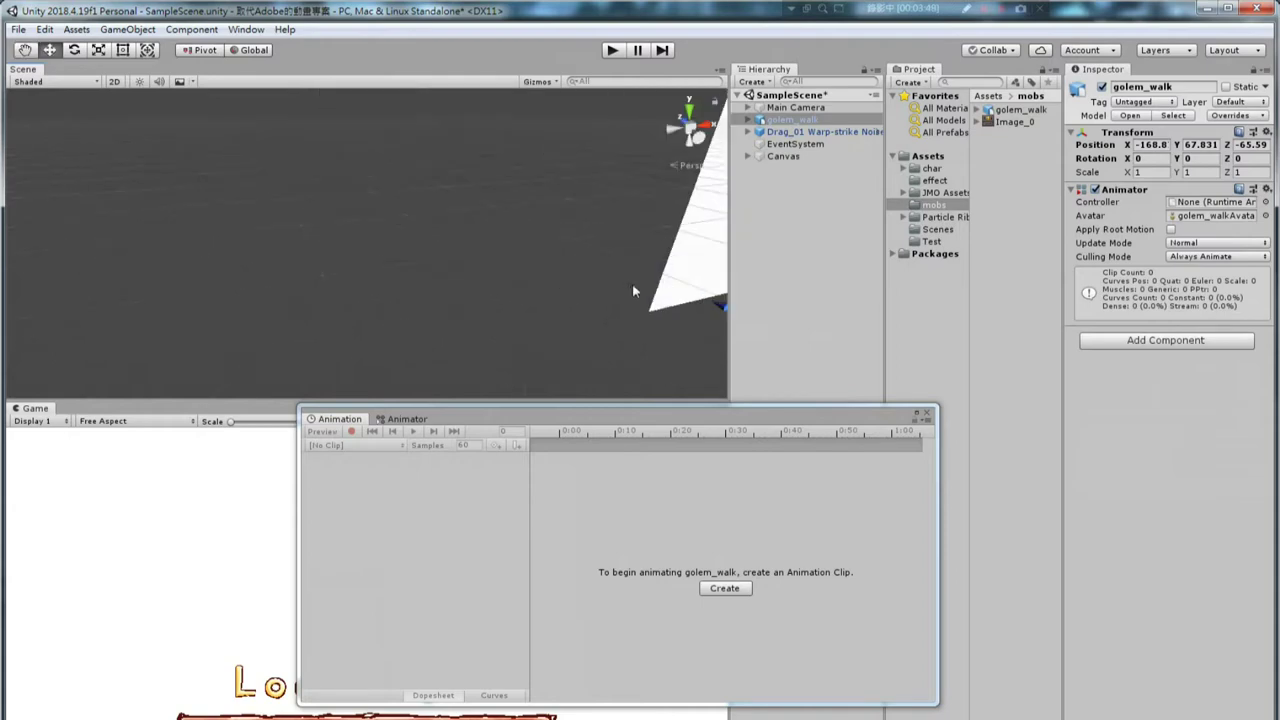
{"action": "scroll", "coordinate": [495, 303], "scroll_direction": "up", "scroll_amount": 3}
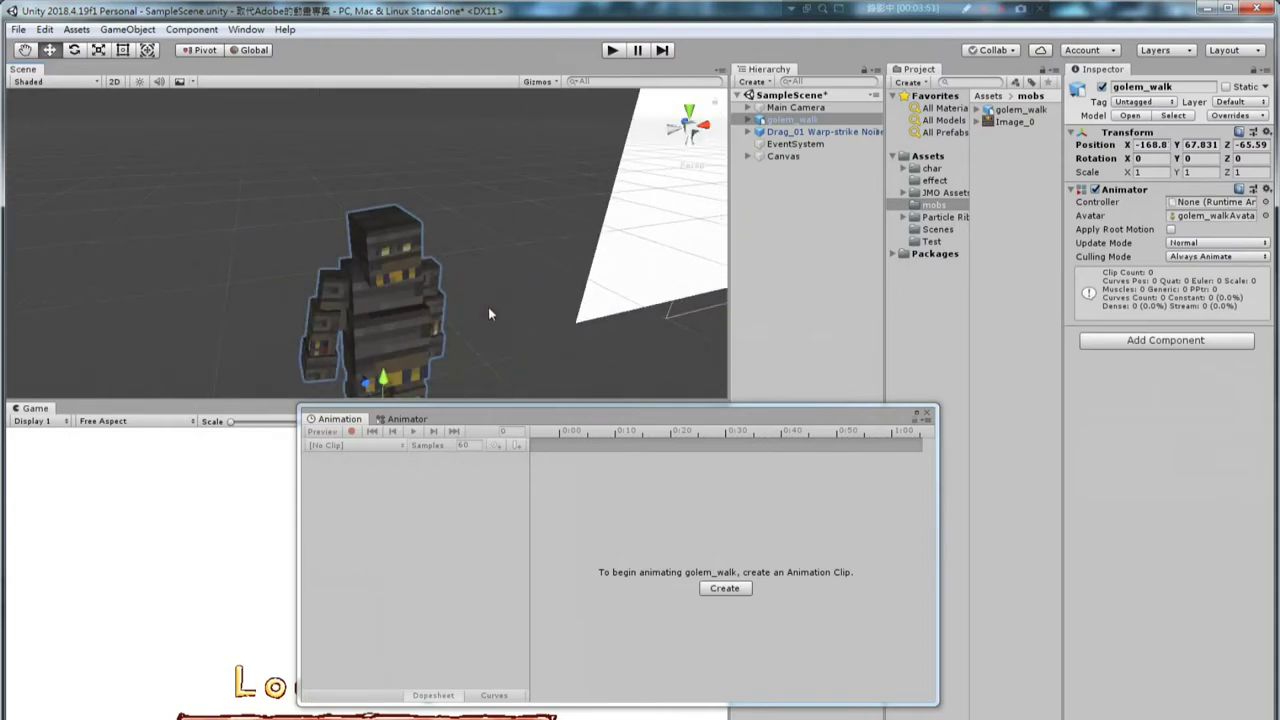
{"action": "scroll", "coordinate": [532, 325], "scroll_direction": "down", "scroll_amount": 1}
{"action": "left_click", "coordinate": [977, 110]}
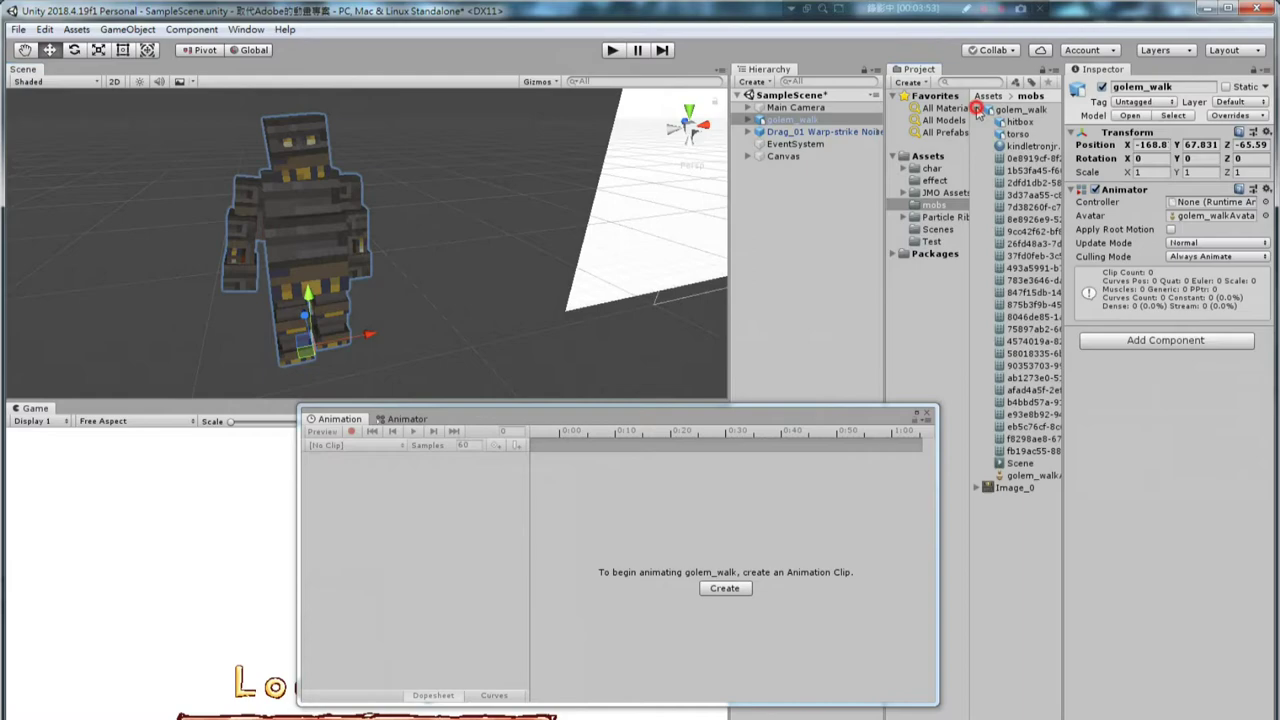
{"action": "left_click", "coordinate": [1015, 464]}
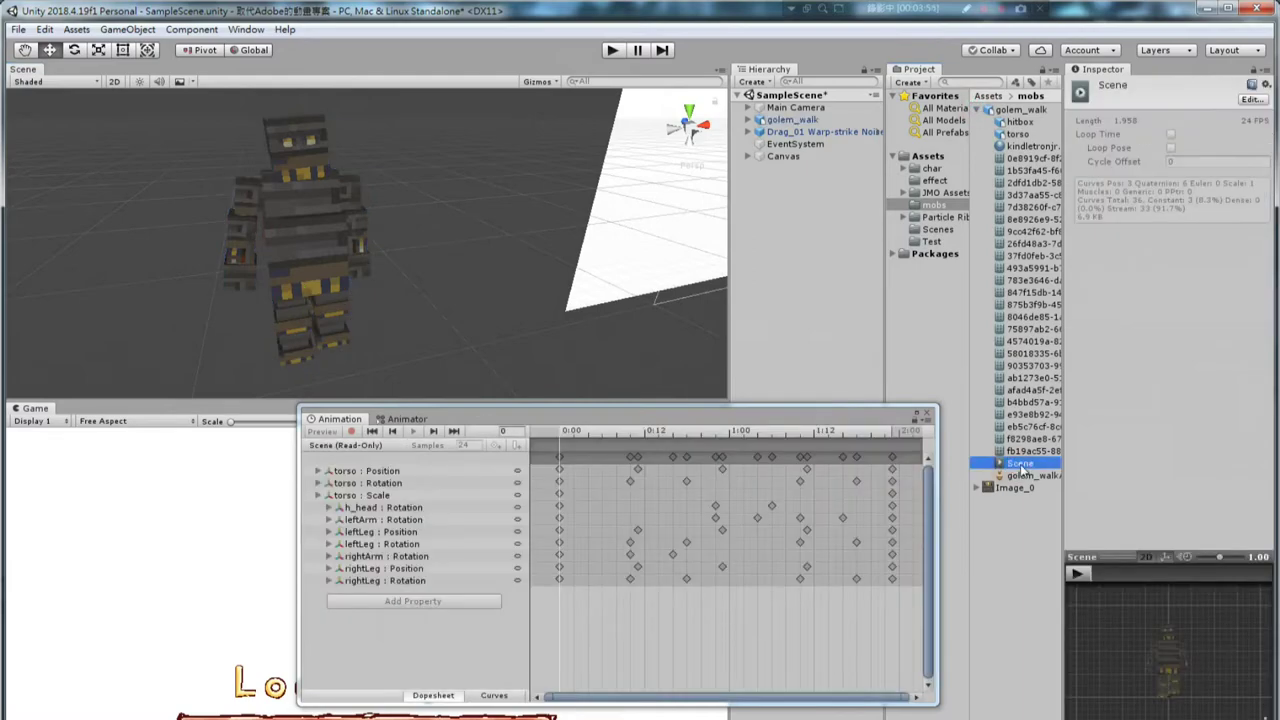
{"action": "left_click", "coordinate": [1025, 110]}
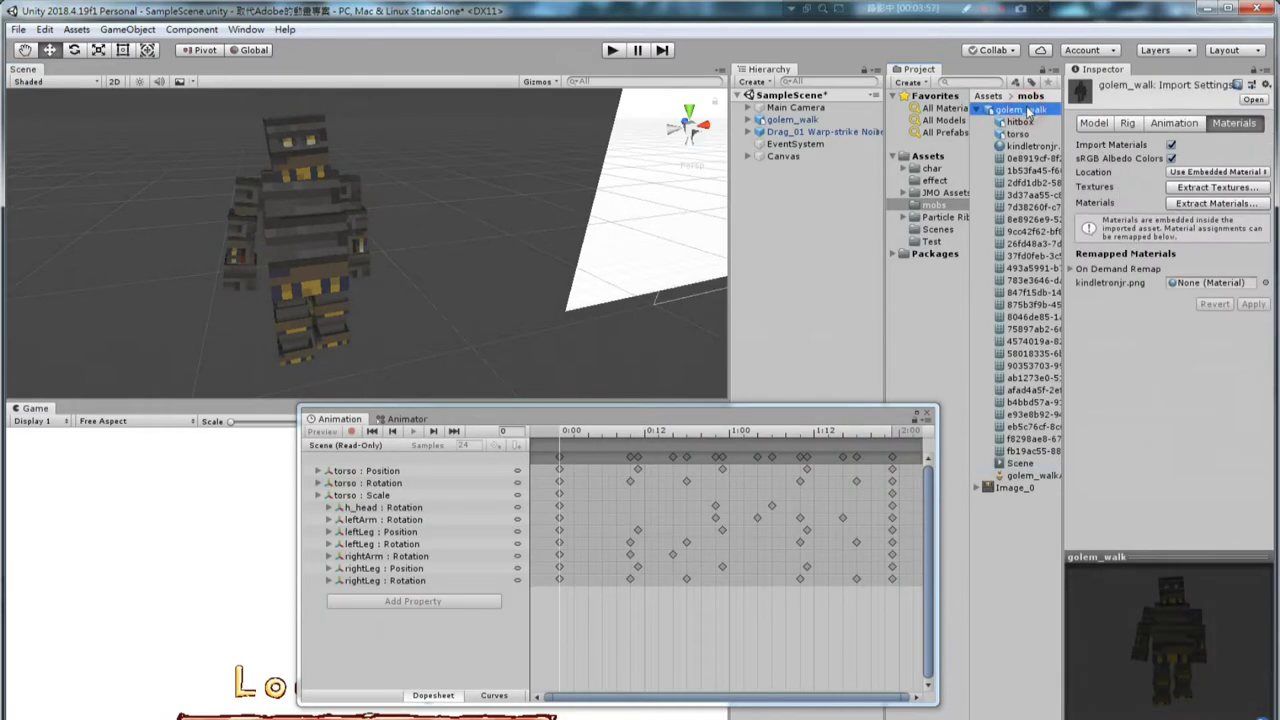
- Create a new animation clip named golem for the golem_walk scene object
{"action": "left_click", "coordinate": [792, 119]}
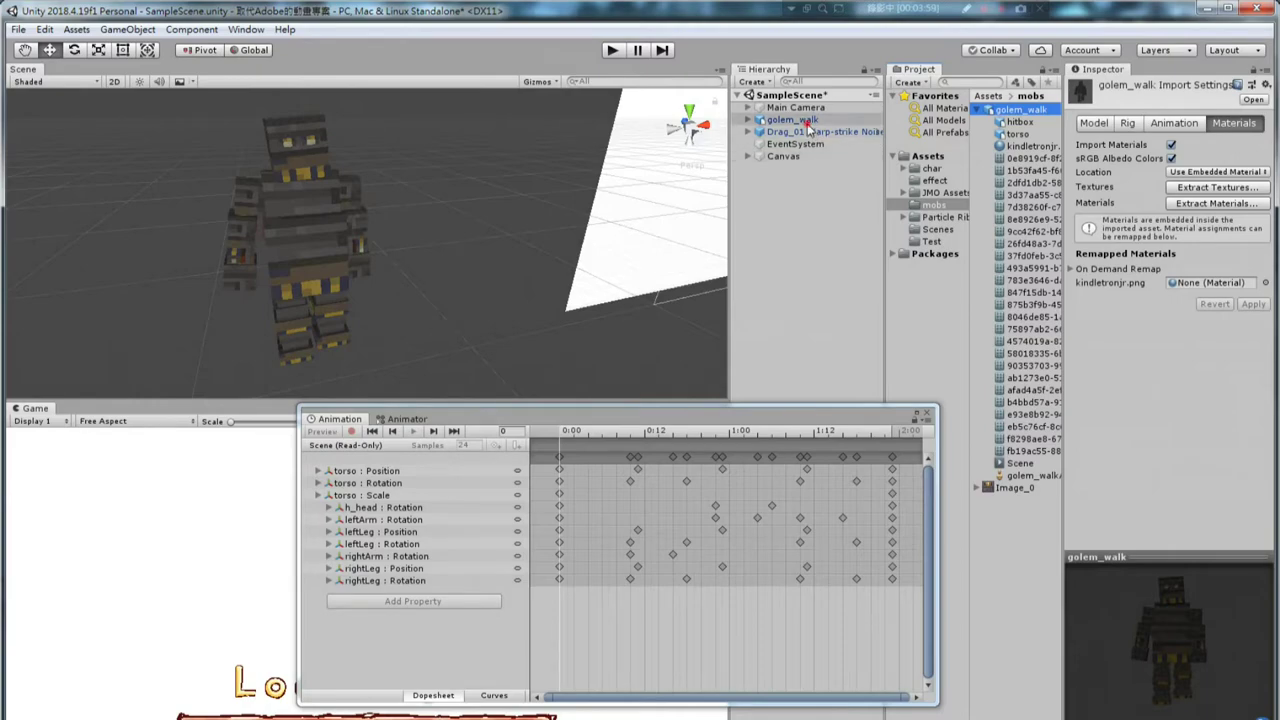
{"action": "left_click", "coordinate": [725, 588]}
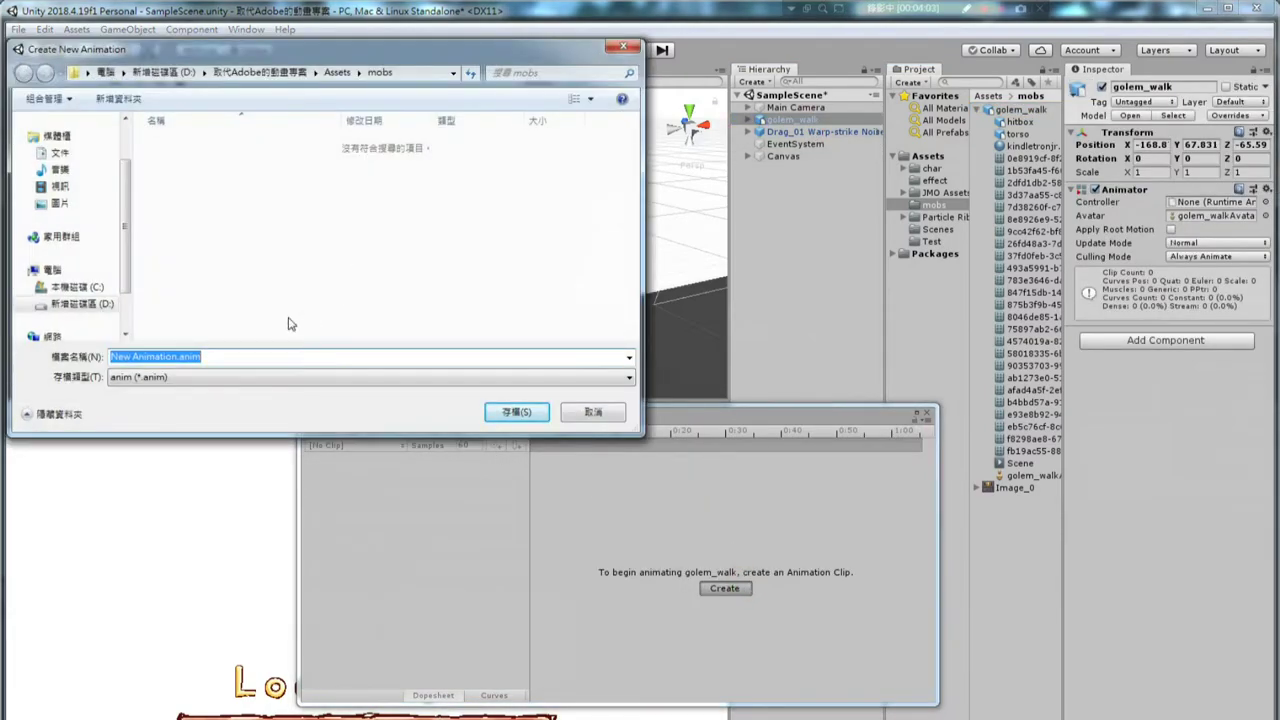
{"action": "type", "text": "golem"}
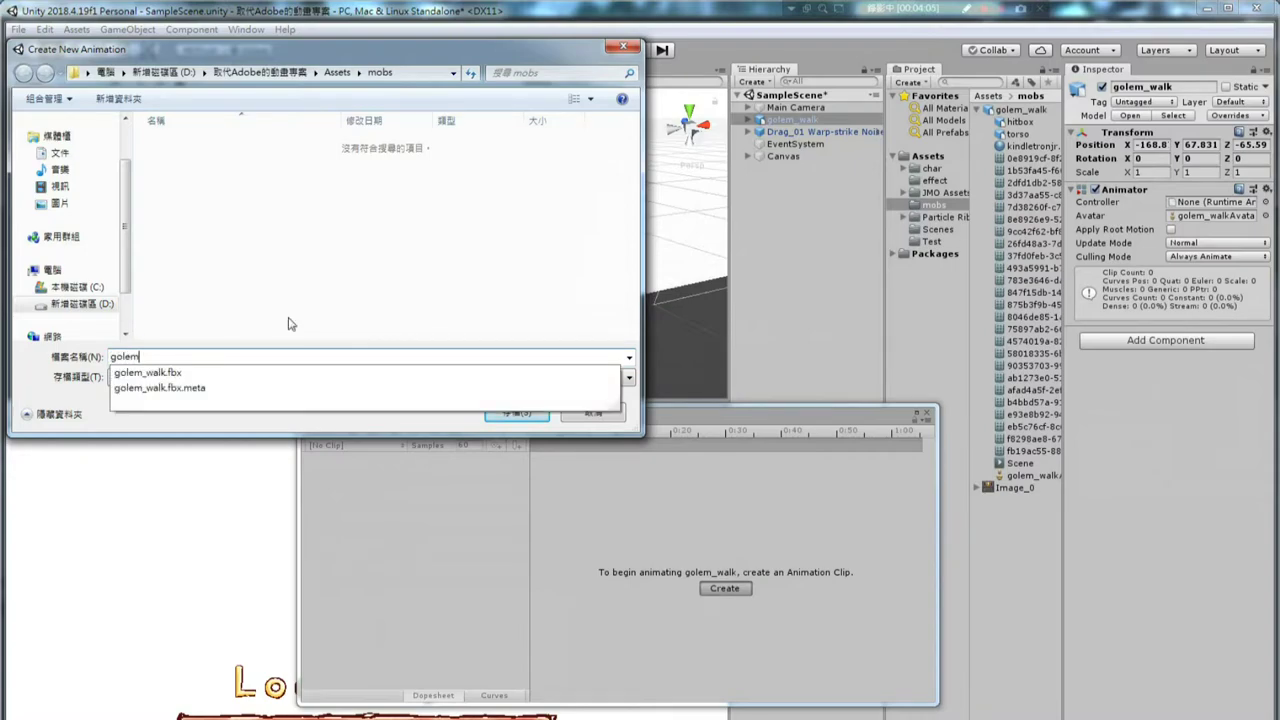
{"action": "key", "text": "Return"}
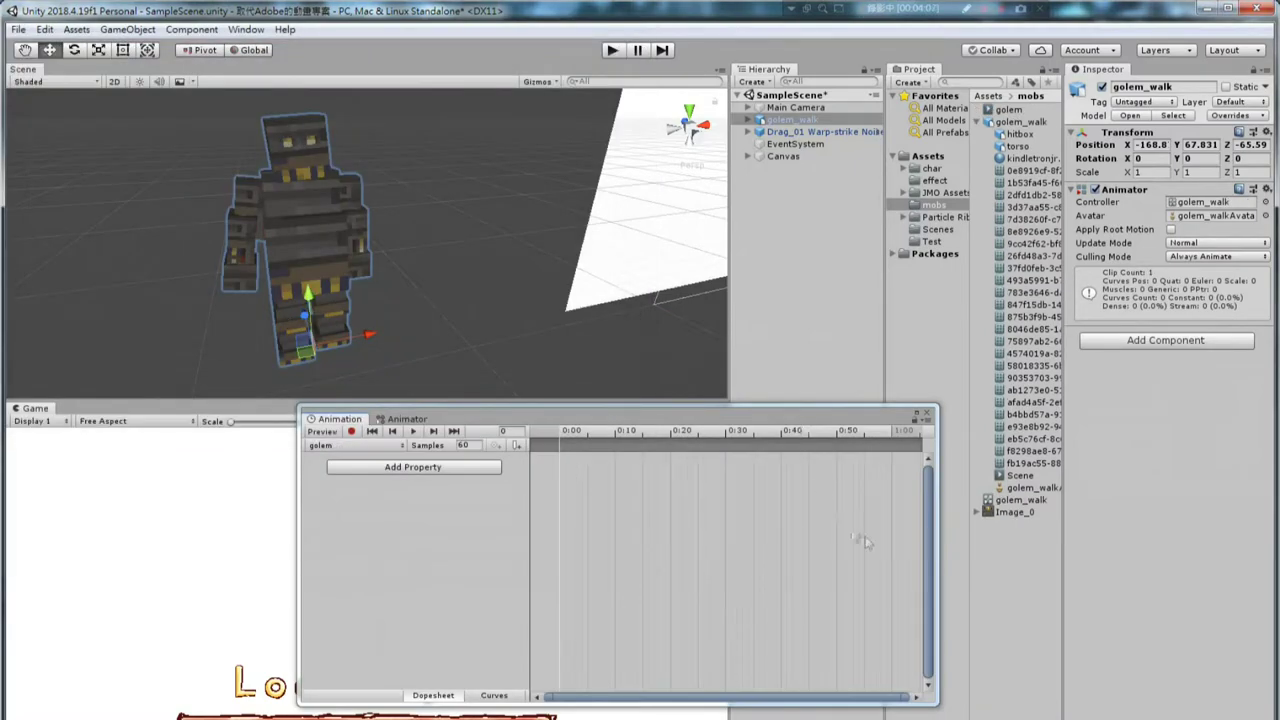
- In the Animator graph, move the golem state aside and remove a trial Scene state
{"action": "left_click", "coordinate": [405, 419]}
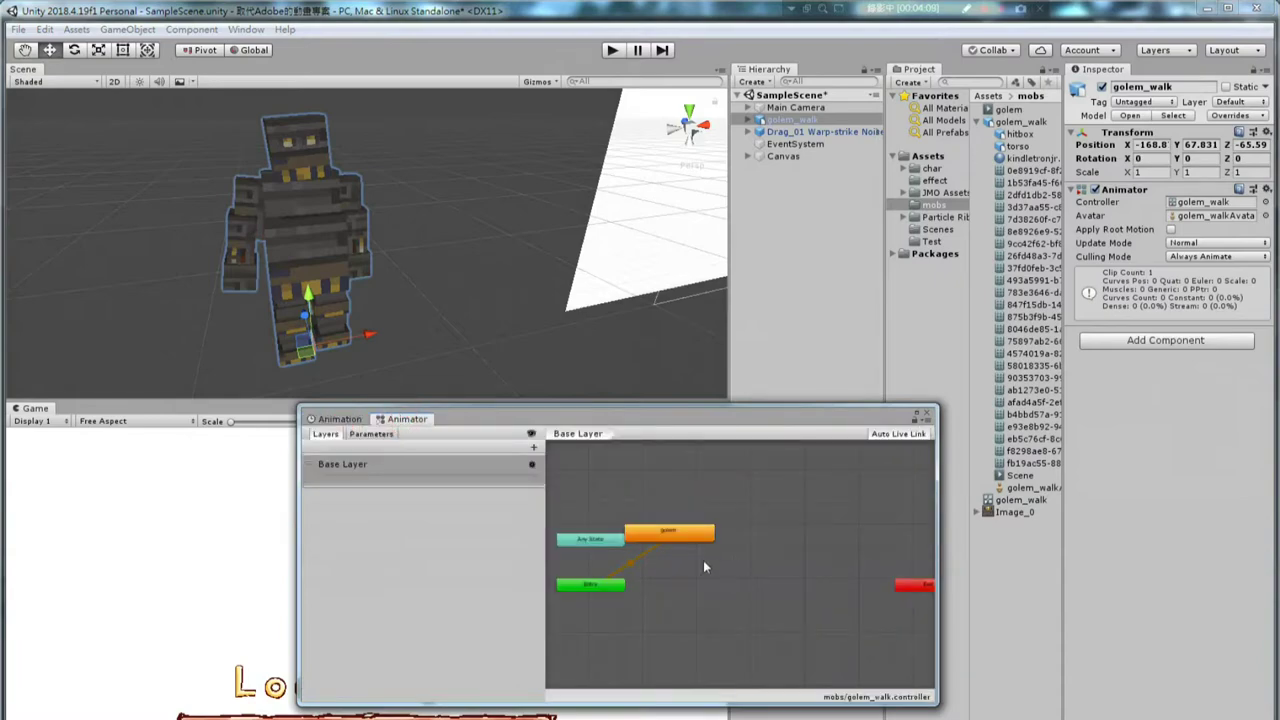
{"action": "left_click_drag", "start_coordinate": [675, 540], "coordinate": [703, 555]}
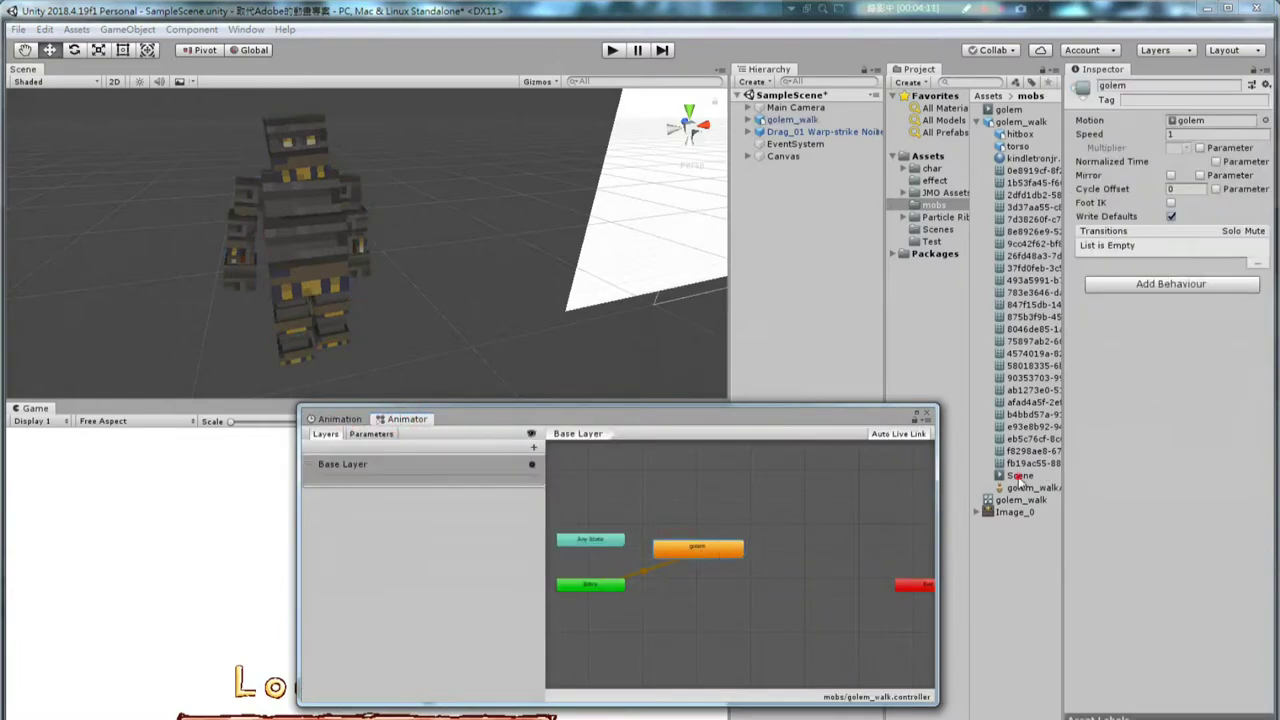
{"action": "left_click_drag", "start_coordinate": [1018, 480], "coordinate": [704, 599]}
{"action": "left_click", "coordinate": [740, 602]}
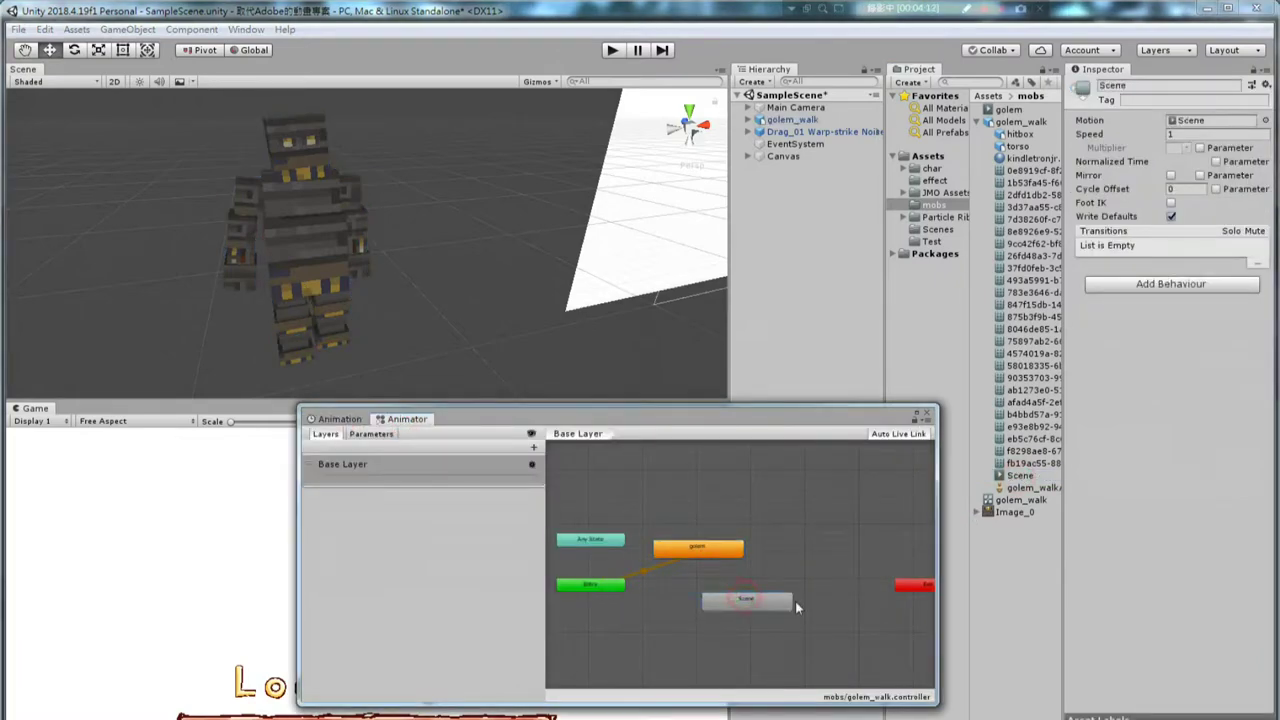
{"action": "key", "text": "Delete"}
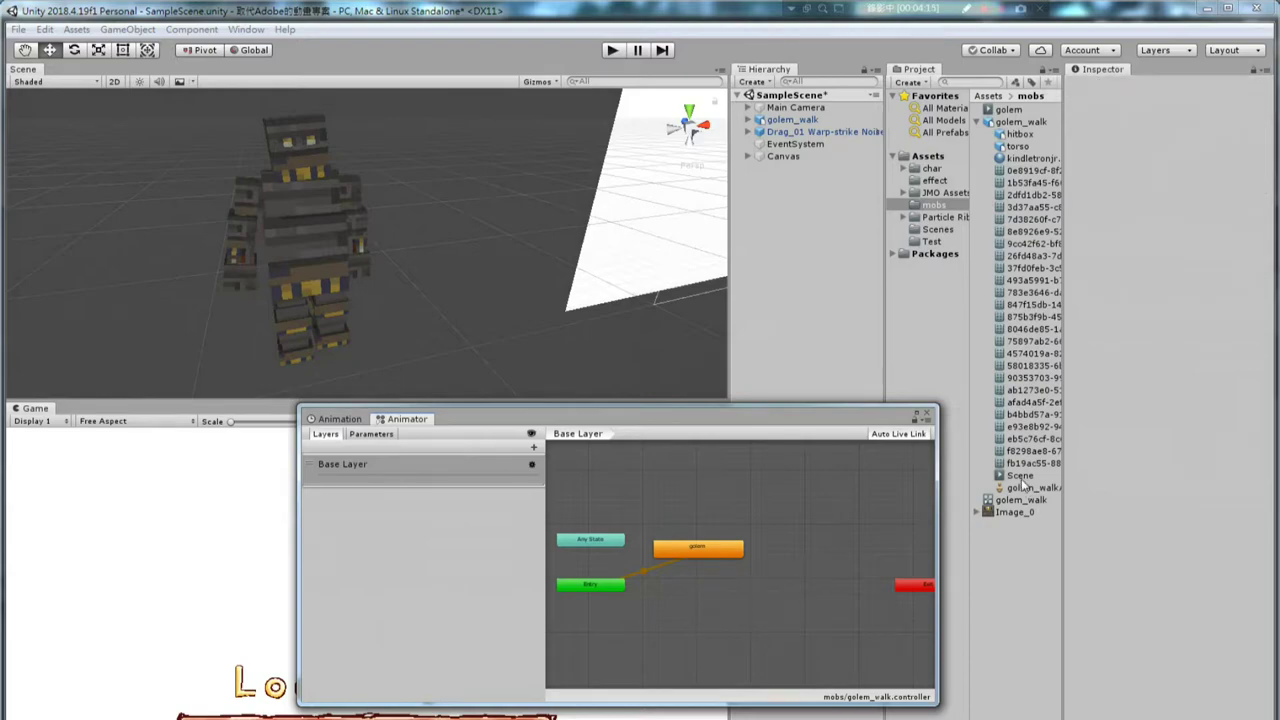
- Duplicate the model's Scene clip with Ctrl+D and rename the copy golem_walk
{"action": "left_click", "coordinate": [1020, 476]}
{"action": "key", "text": "ctrl+d"}
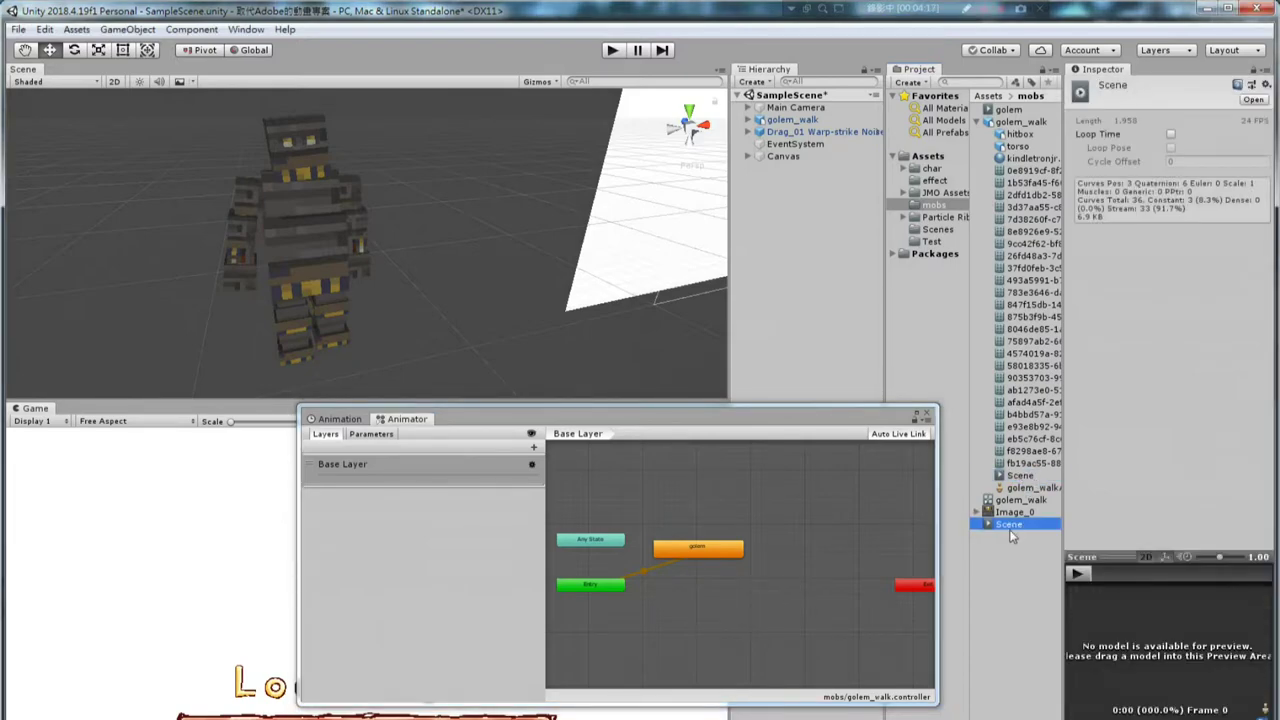
{"action": "right_click", "coordinate": [1009, 528]}
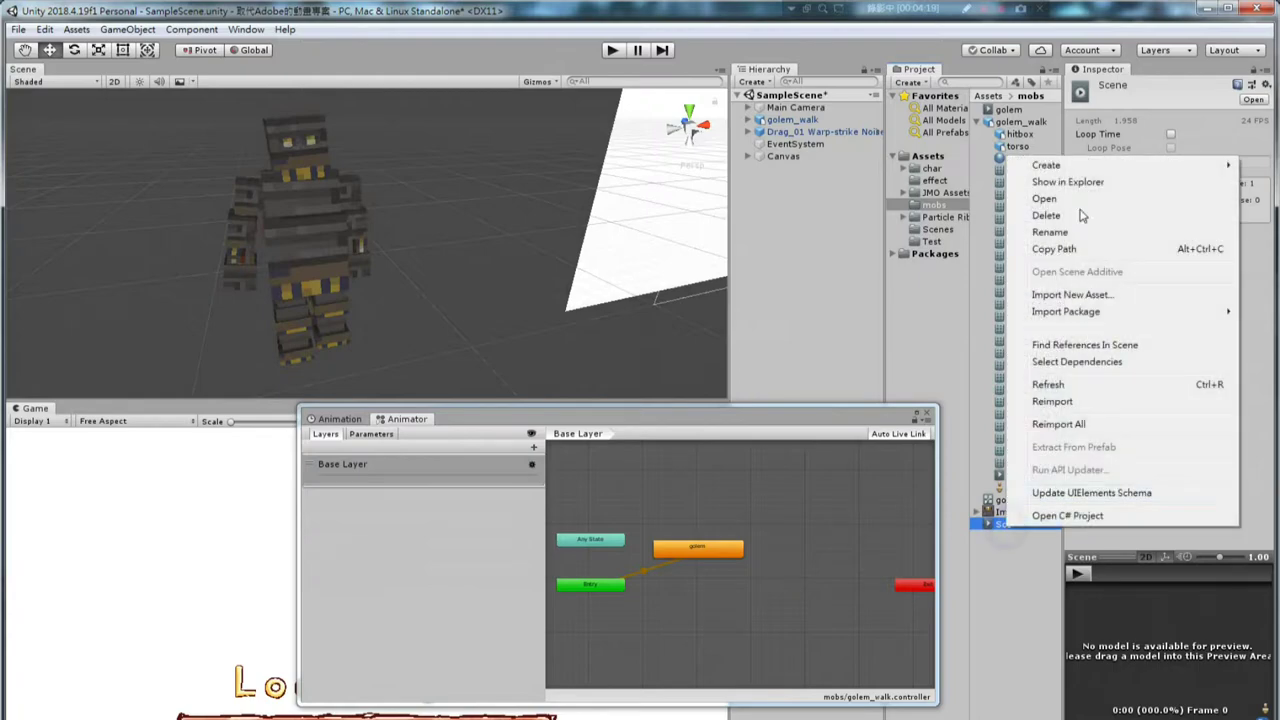
{"action": "mouse_move", "coordinate": [1066, 172]}
{"action": "left_click", "coordinate": [1050, 232]}
{"action": "type", "text": "golem_walk"}
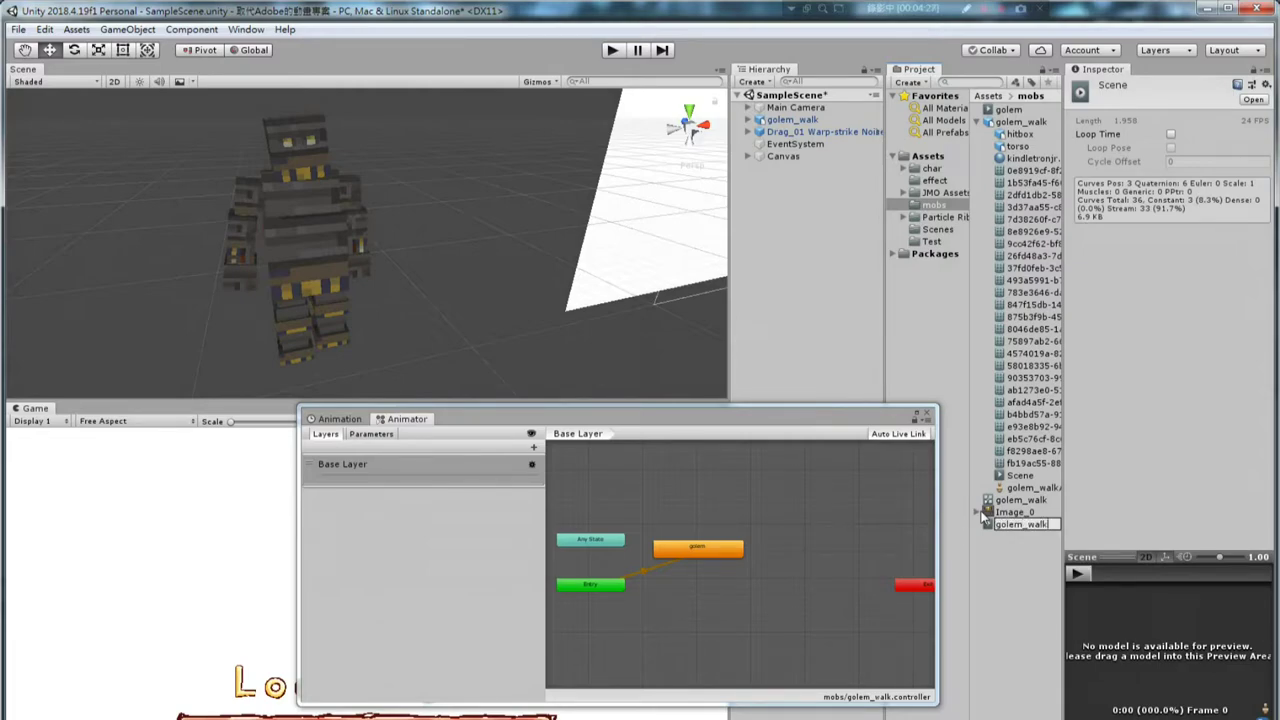
{"action": "key", "text": "Return"}
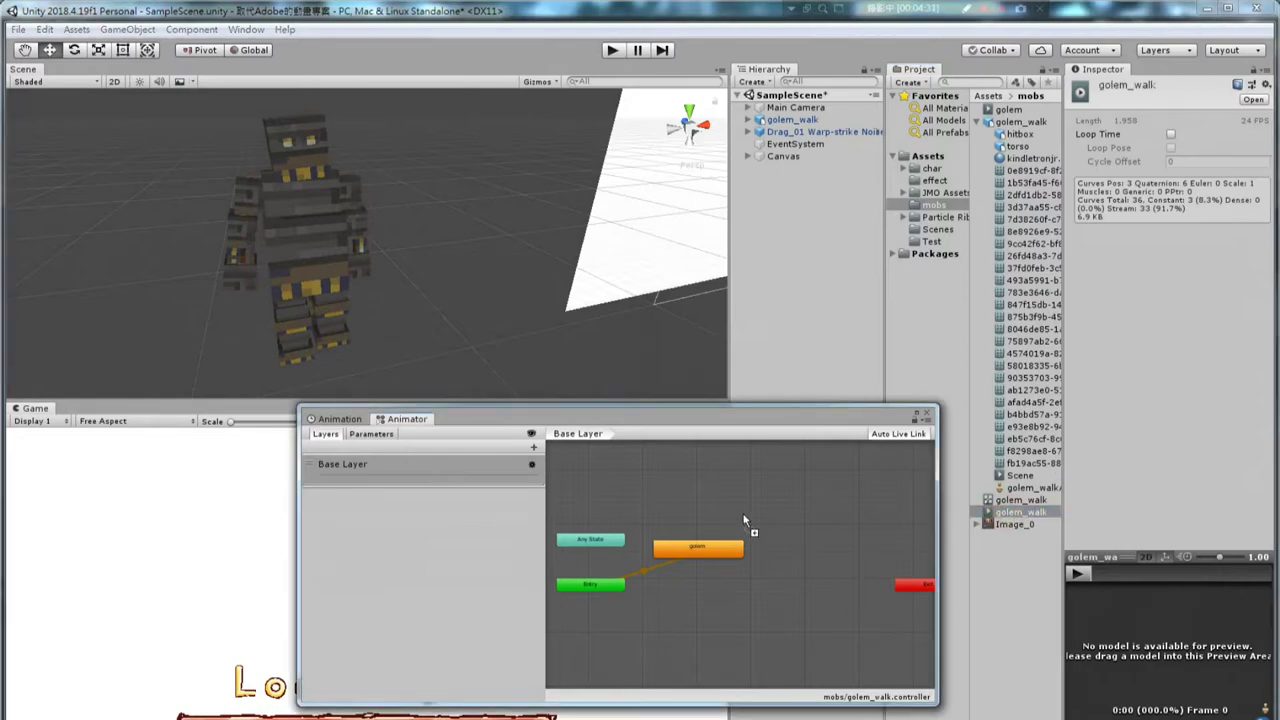
- Add golem_walk as an Animator state and make it Entry's default state
{"action": "left_click_drag", "start_coordinate": [785, 525], "coordinate": [745, 520]}
{"action": "right_click", "coordinate": [607, 591]}
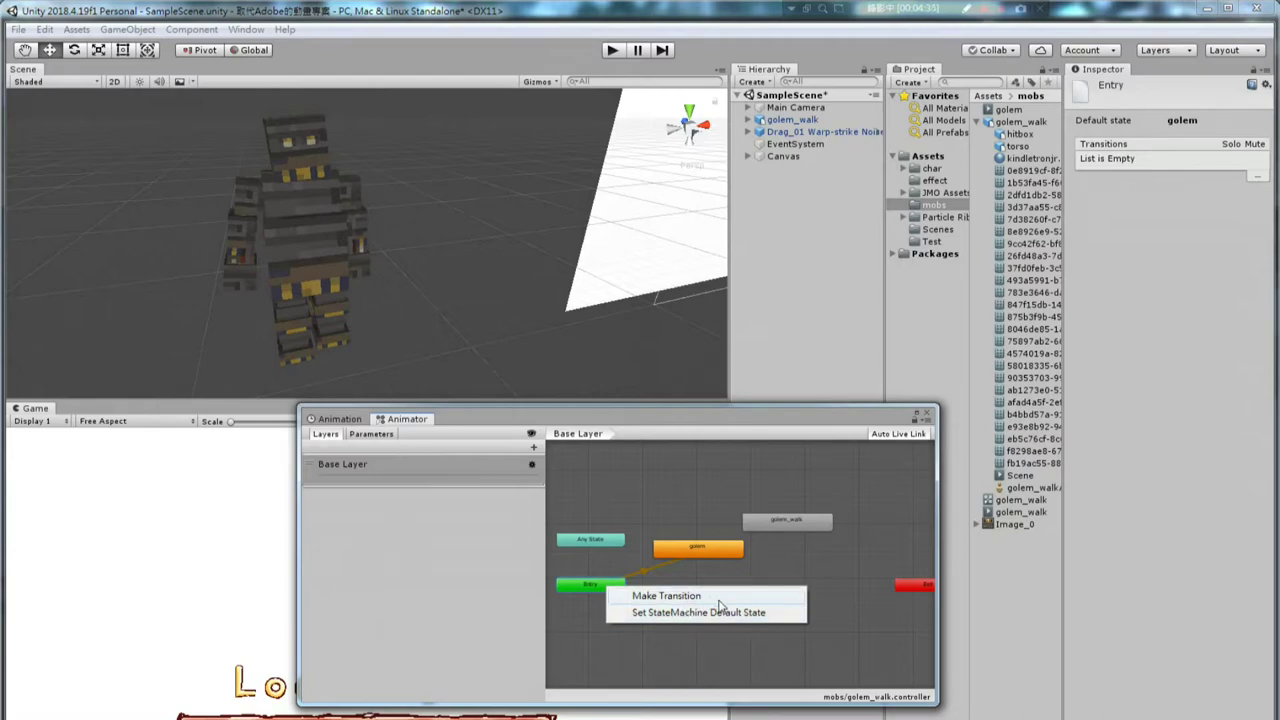
{"action": "left_click", "coordinate": [737, 612]}
{"action": "left_click", "coordinate": [789, 522]}
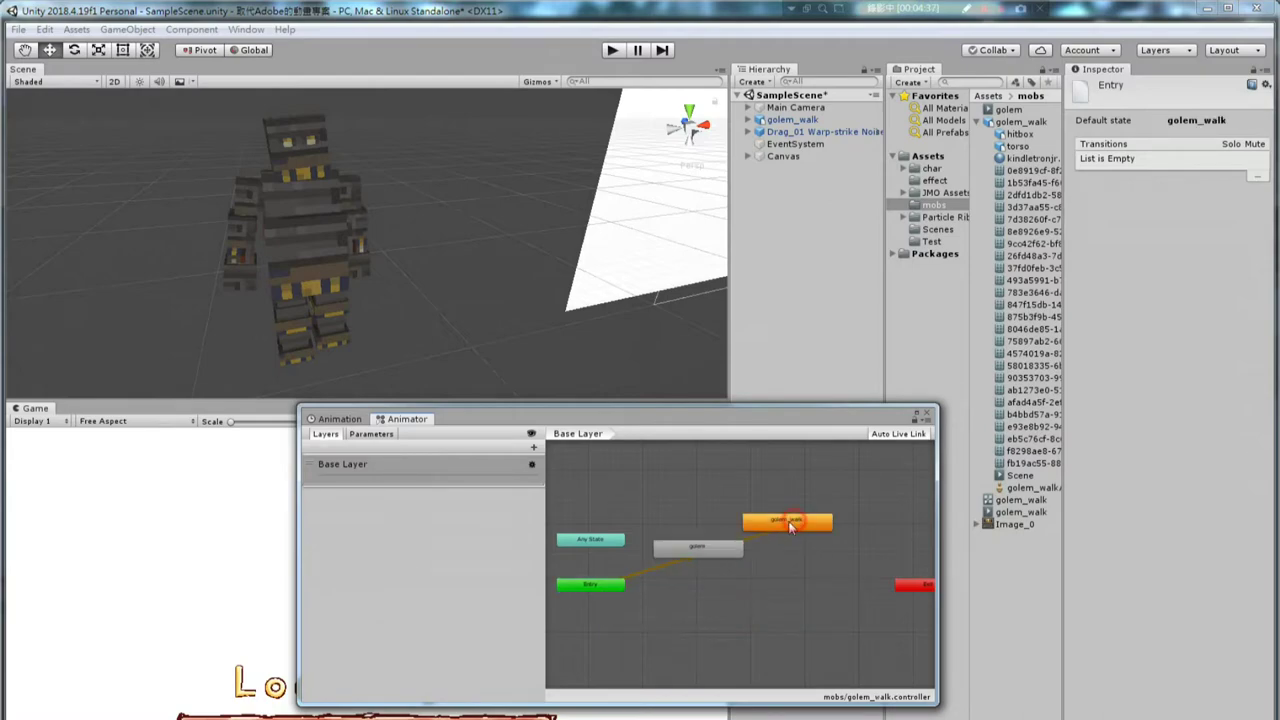
{"action": "mouse_move", "coordinate": [787, 520]}
{"action": "left_mouse_down"}
{"action": "mouse_move", "coordinate": [704, 616]}
{"action": "mouse_move", "coordinate": [632, 628]}
{"action": "left_mouse_up"}
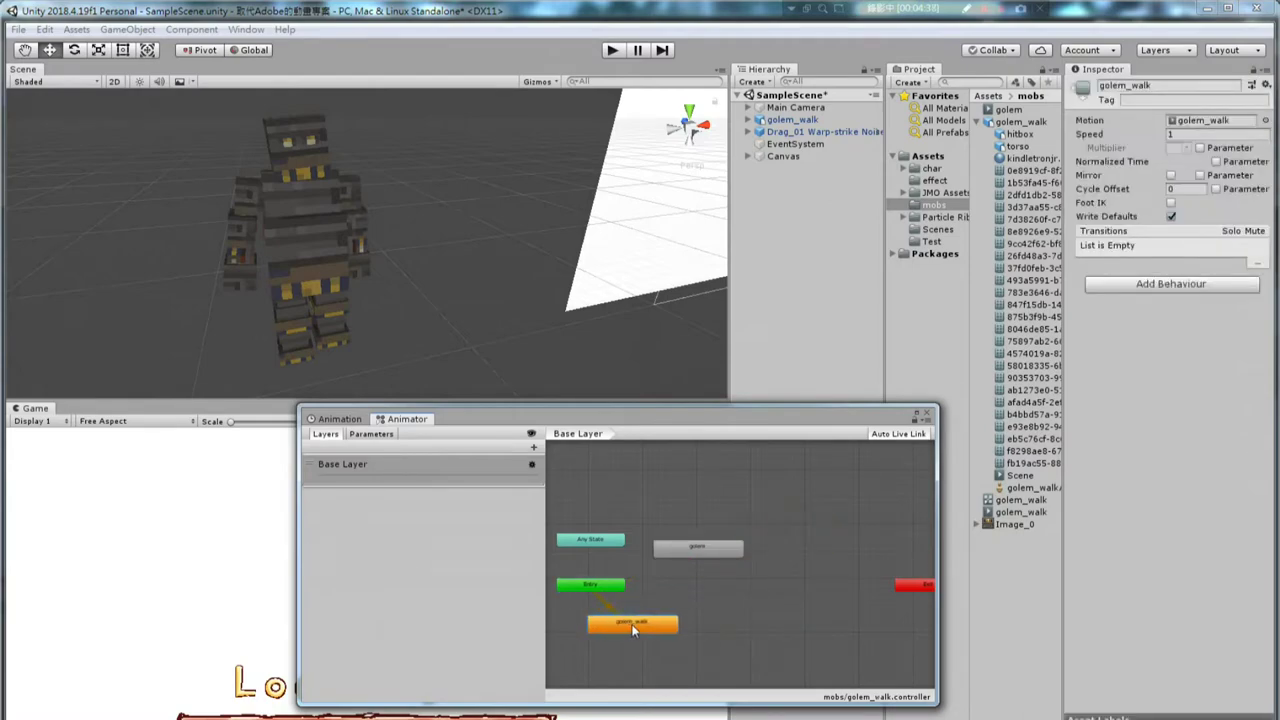
{"action": "left_click", "coordinate": [351, 418]}
- Preview the golem_walk clip, with its torso, head, arm and leg keyframes animating the scene golem
{"action": "left_click", "coordinate": [793, 119]}
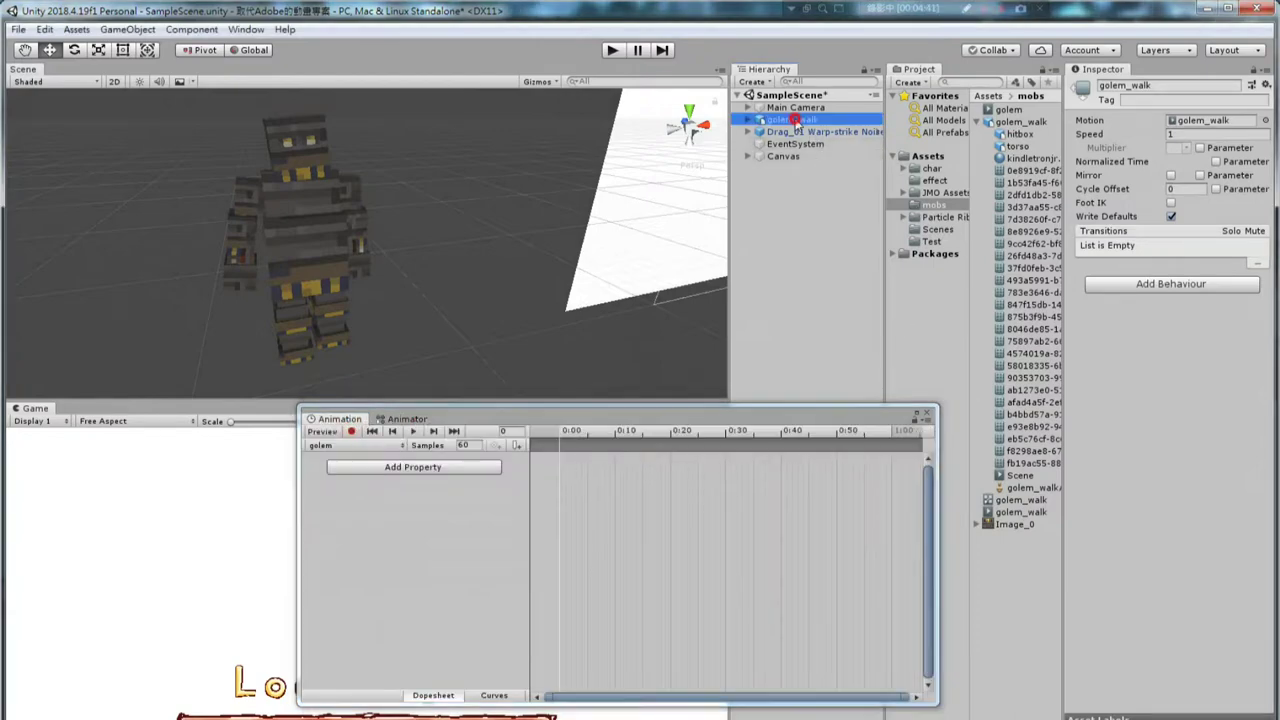
{"action": "left_click", "coordinate": [404, 419]}
{"action": "left_click", "coordinate": [354, 419]}
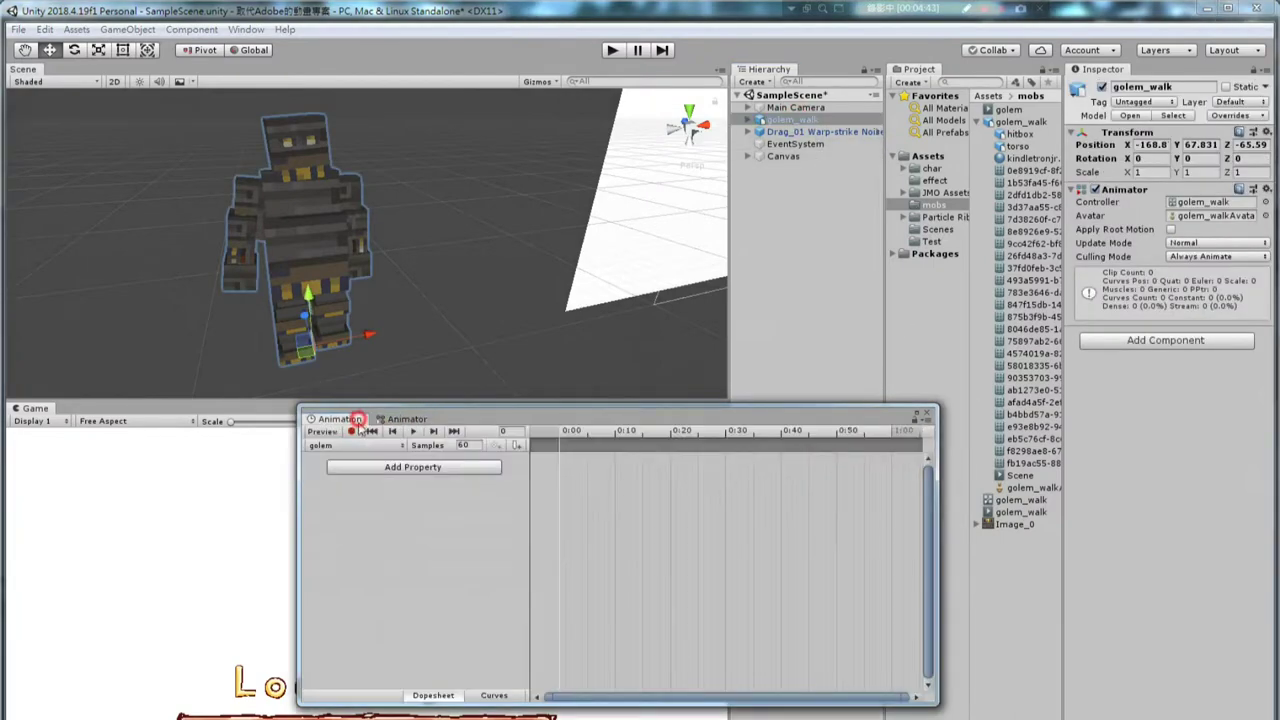
{"action": "left_click", "coordinate": [366, 445]}
{"action": "left_click_drag", "start_coordinate": [380, 480], "coordinate": [382, 482]}
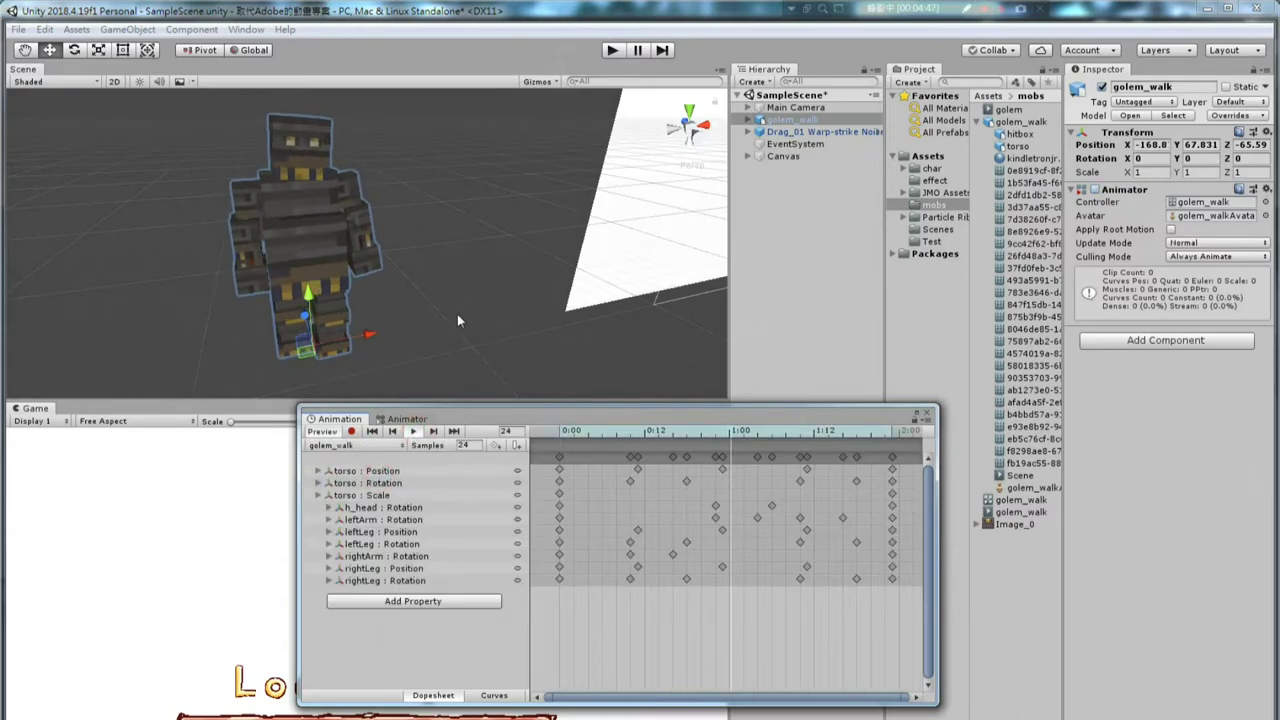
{"action": "scroll", "coordinate": [451, 297], "scroll_direction": "down", "scroll_amount": 2}
{"action": "left_click_drag", "start_coordinate": [451, 297], "coordinate": [521, 291], "text": "alt"}
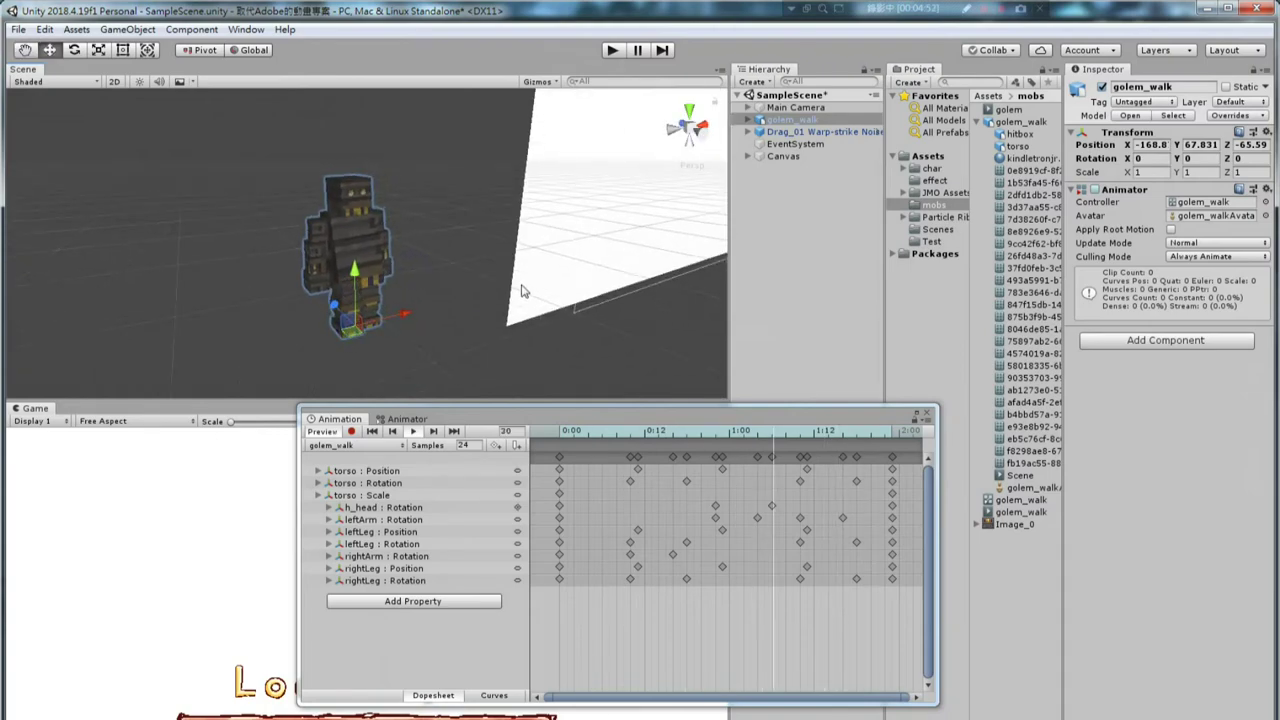
{"action": "left_click", "coordinate": [418, 432]}
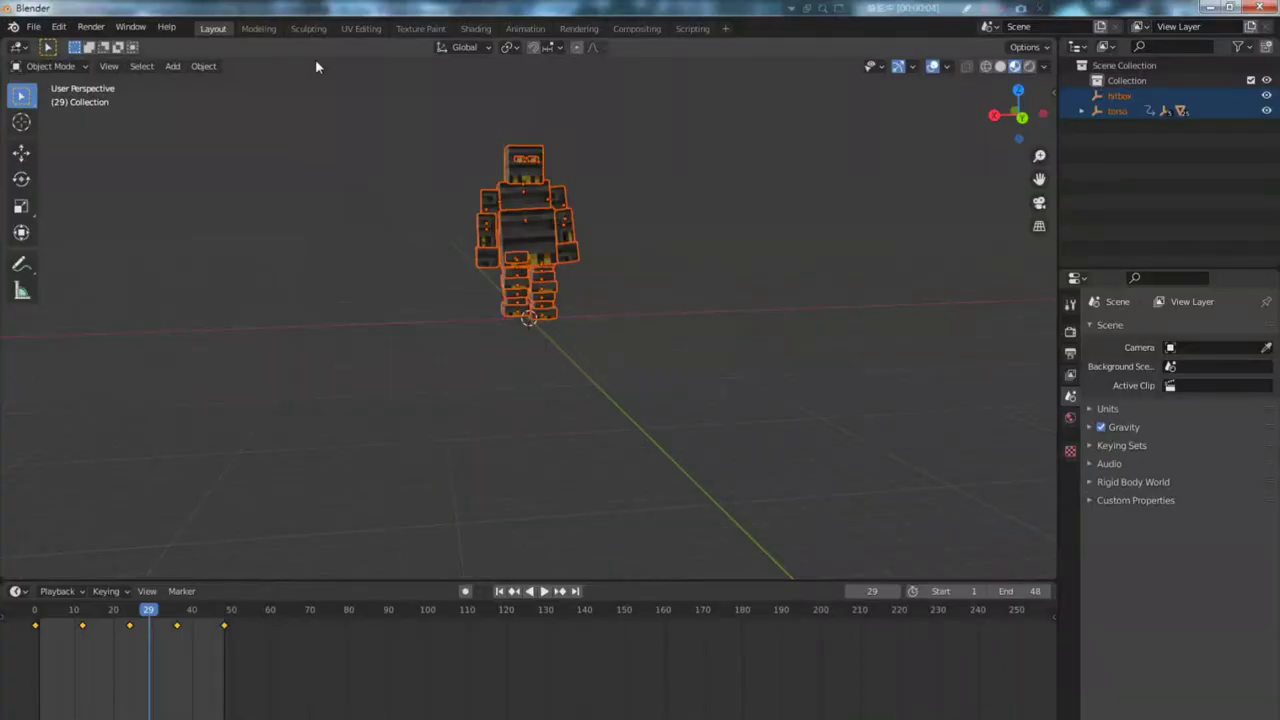
- Replace the old golem with the kindletronjr_death model, imported as glTF 2.0
{"action": "key", "text": "Delete"}
{"action": "left_click", "coordinate": [33, 26]}
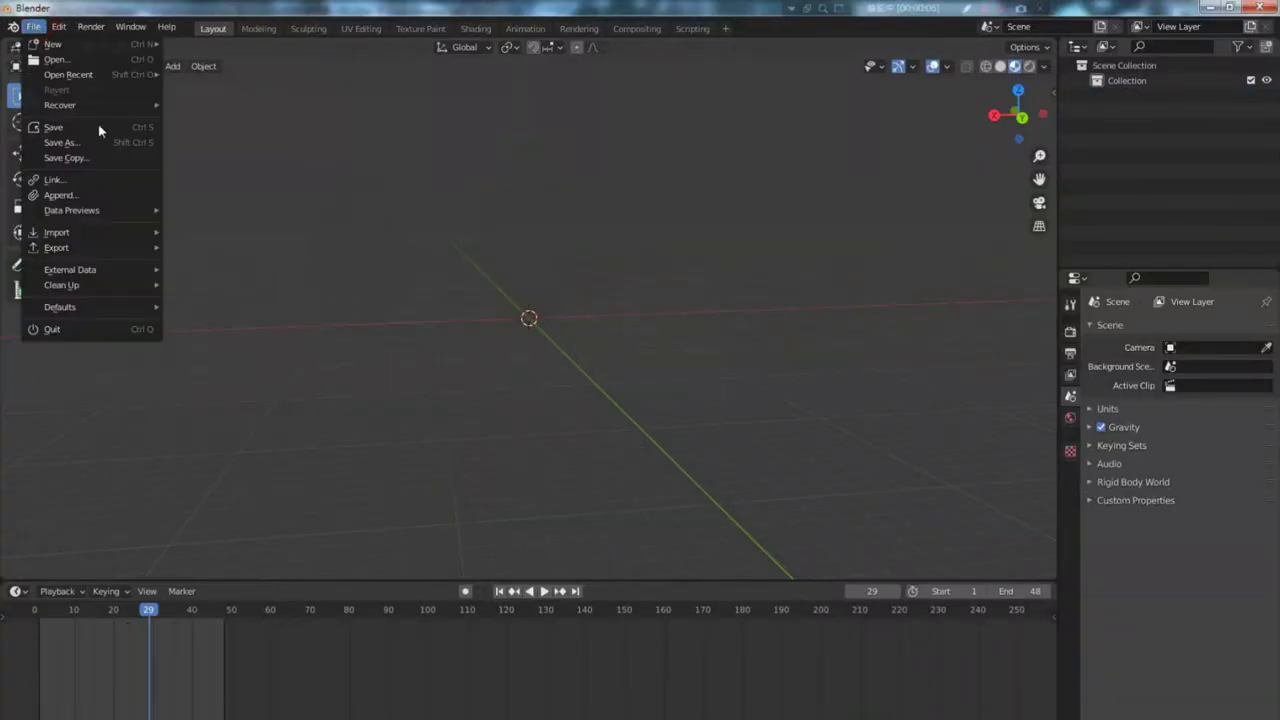
{"action": "mouse_move", "coordinate": [111, 233]}
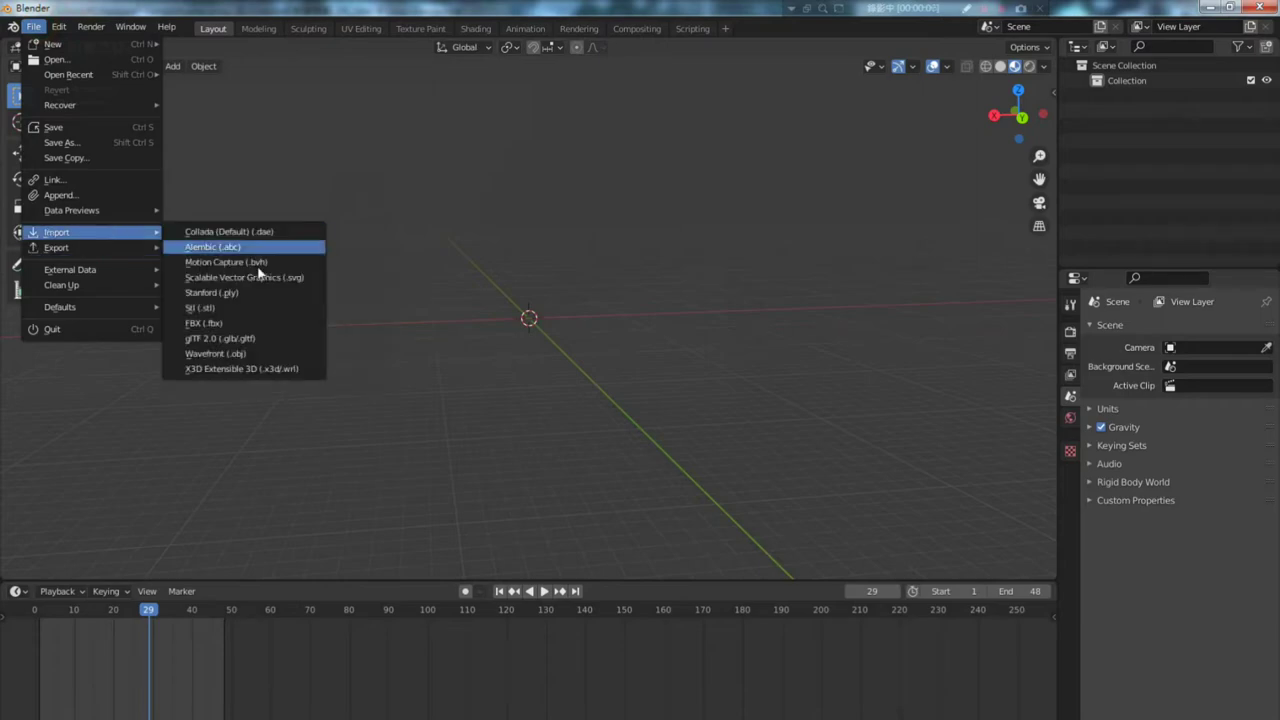
{"action": "left_click", "coordinate": [243, 338]}
{"action": "left_click", "coordinate": [535, 262]}
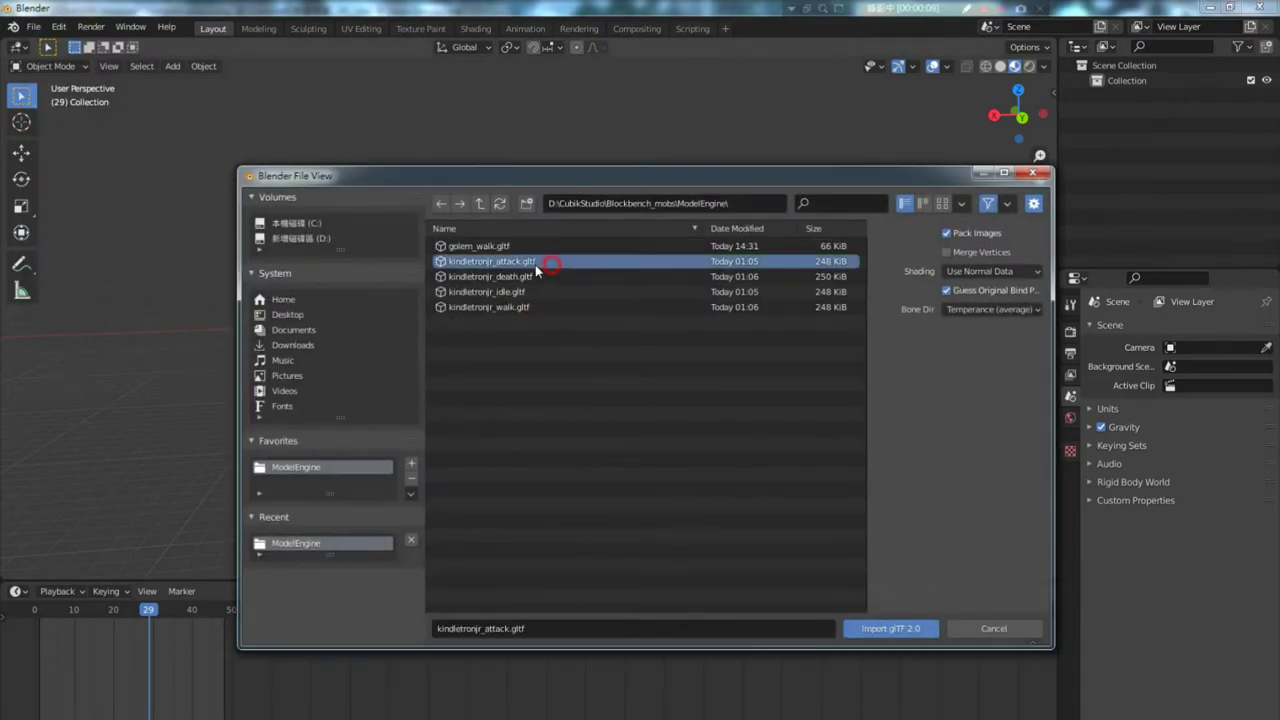
{"action": "double_click", "coordinate": [527, 276]}
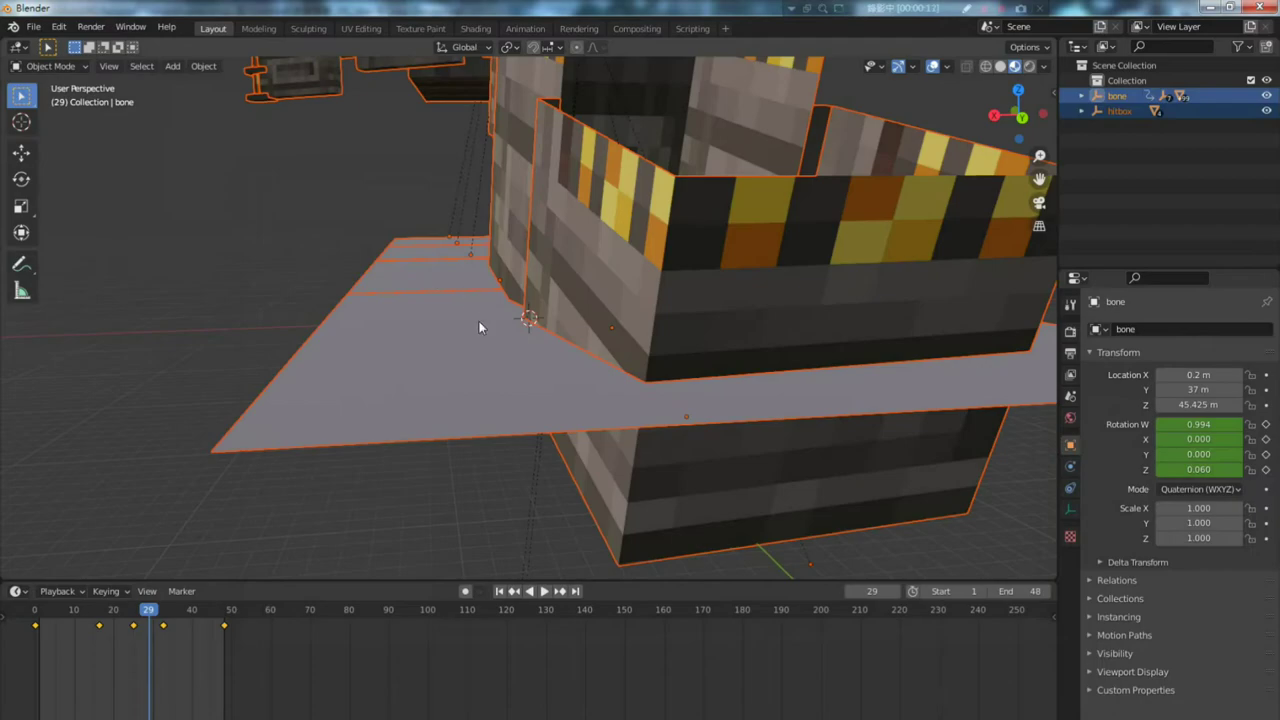
- Delete the three flat hitbox pieces and select the whole imported model
{"action": "middle_click_drag", "start_coordinate": [777, 365], "coordinate": [482, 310]}
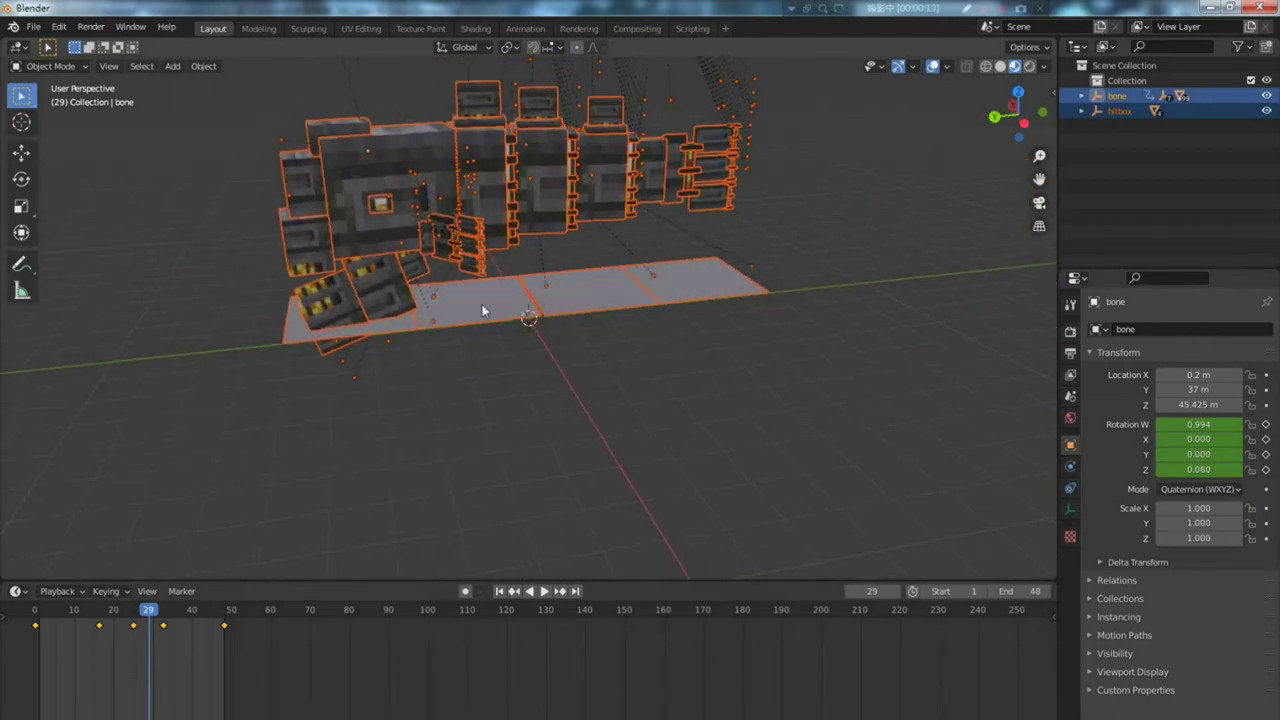
{"action": "left_click", "coordinate": [404, 331]}
{"action": "key", "text": "Delete"}
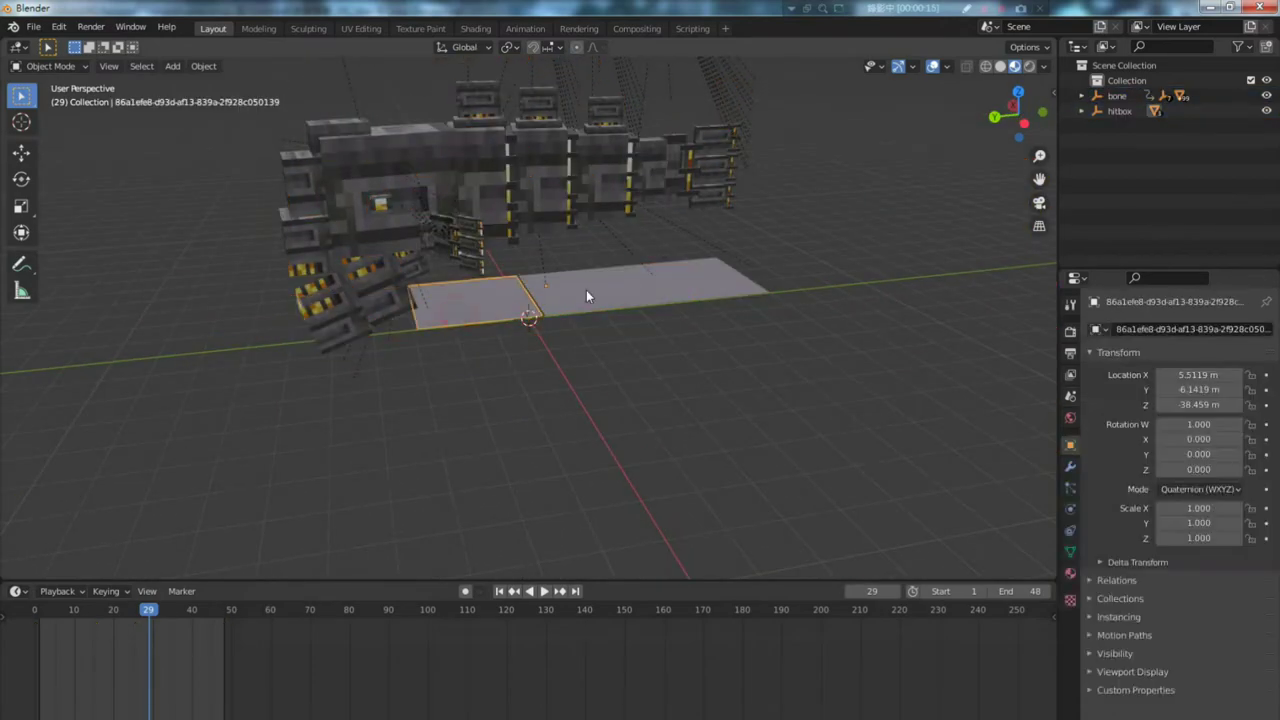
{"action": "left_click", "coordinate": [586, 290]}
{"action": "key", "text": "Delete"}
{"action": "left_click", "coordinate": [667, 292]}
{"action": "key", "text": "Delete"}
{"action": "key", "text": "Delete"}
{"action": "mouse_move", "coordinate": [622, 295]}
{"action": "middle_mouse_down"}
{"action": "mouse_move", "coordinate": [754, 346]}
{"action": "mouse_move", "coordinate": [734, 351]}
{"action": "middle_mouse_up"}
{"action": "left_click_drag", "start_coordinate": [817, 430], "coordinate": [124, 57]}
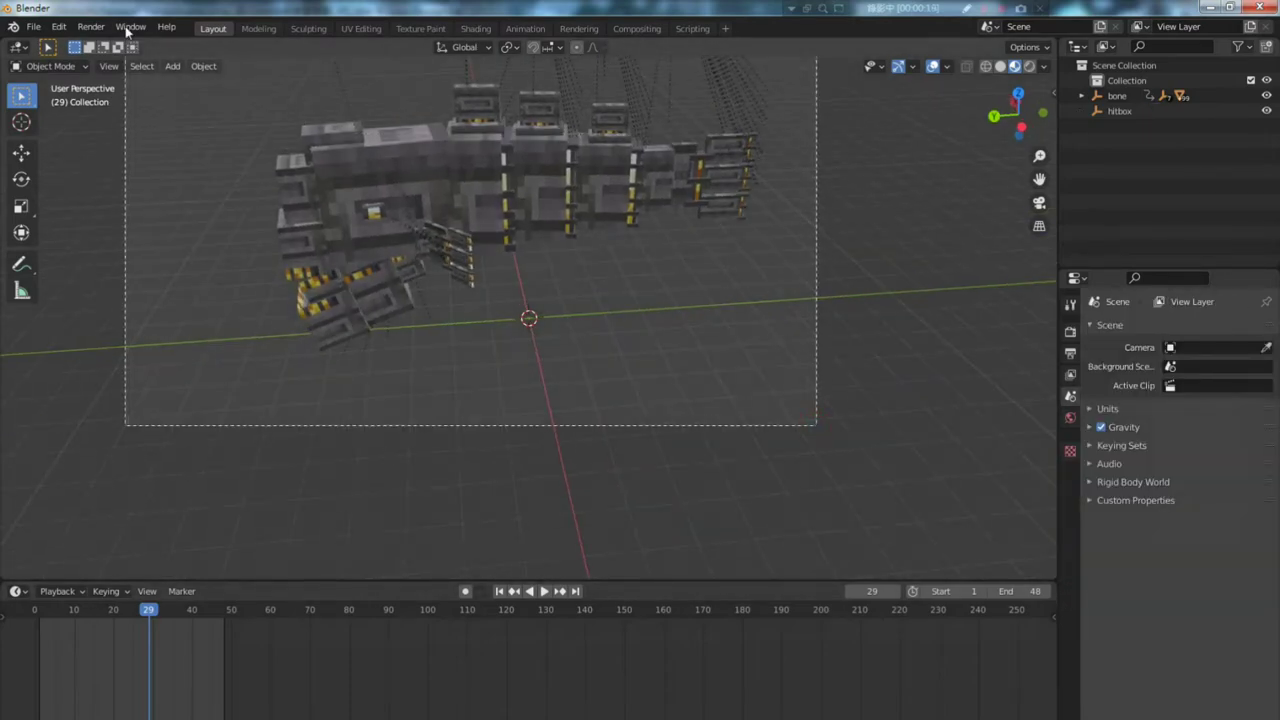
- Set the animation's end frame to 50 and play it back to check the motion
{"action": "left_click_drag", "start_coordinate": [152, 611], "coordinate": [224, 611]}
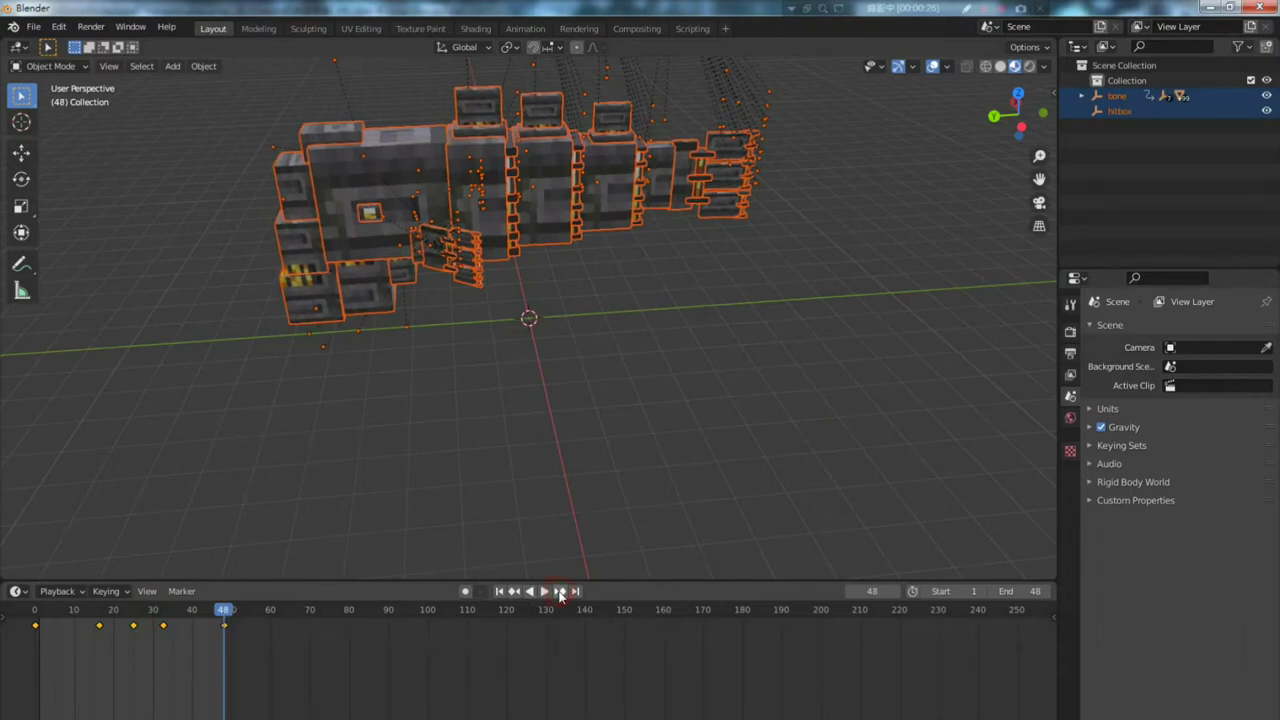
{"action": "left_click", "coordinate": [544, 591]}
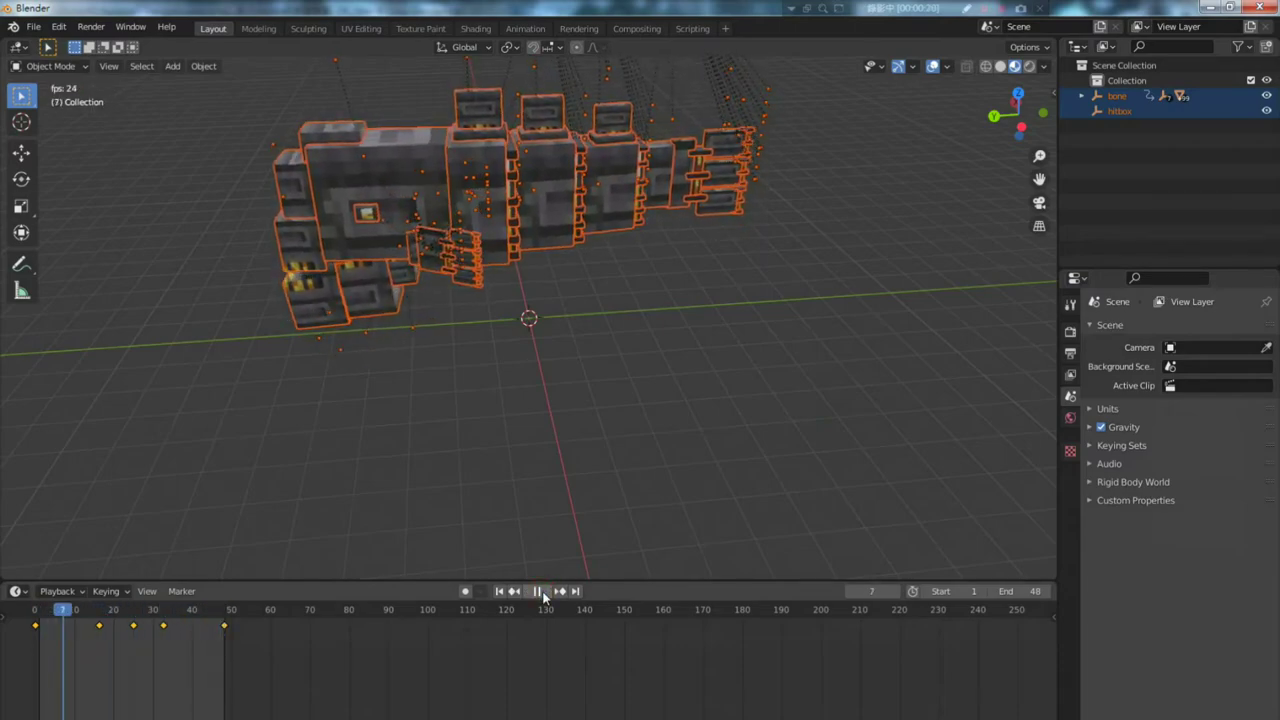
{"action": "left_click", "coordinate": [542, 590]}
{"action": "left_click", "coordinate": [1035, 590]}
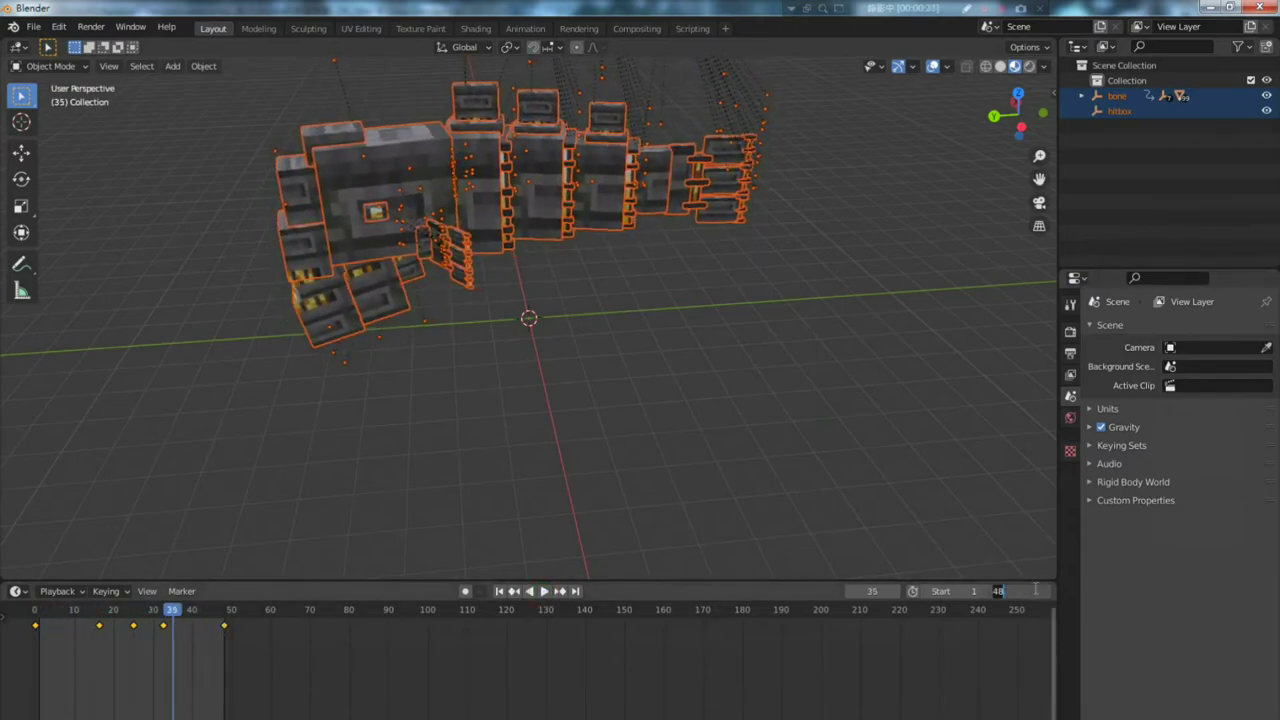
{"action": "type", "text": "50"}
{"action": "key", "text": "Return"}
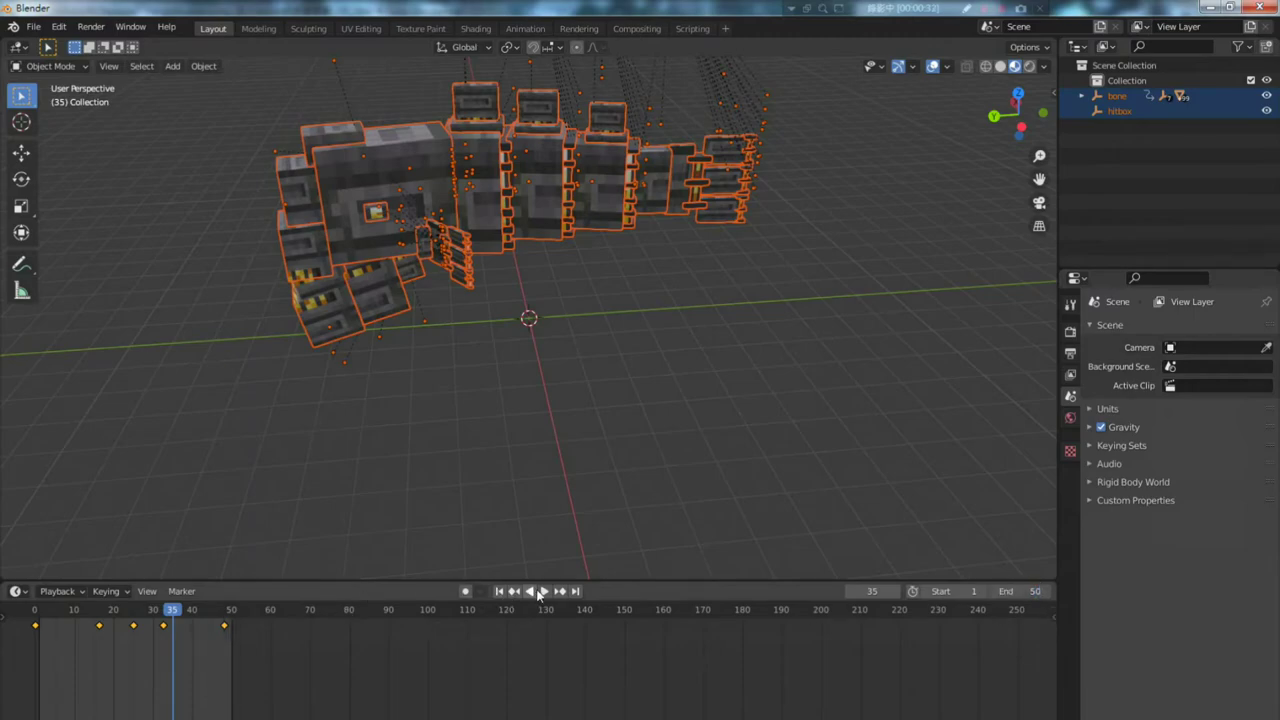
{"action": "left_click", "coordinate": [540, 591]}
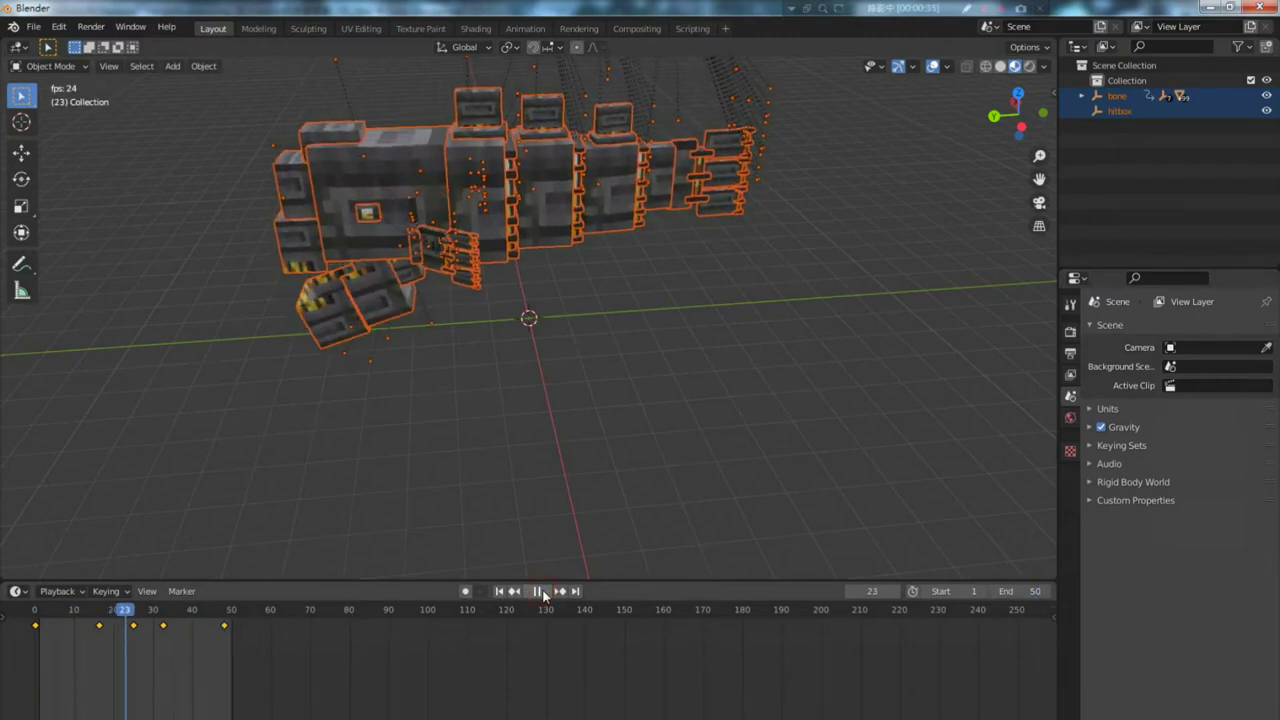
{"action": "left_click", "coordinate": [540, 591]}
- Start an FBX export with the file name fish_idle
{"action": "left_click", "coordinate": [35, 27]}
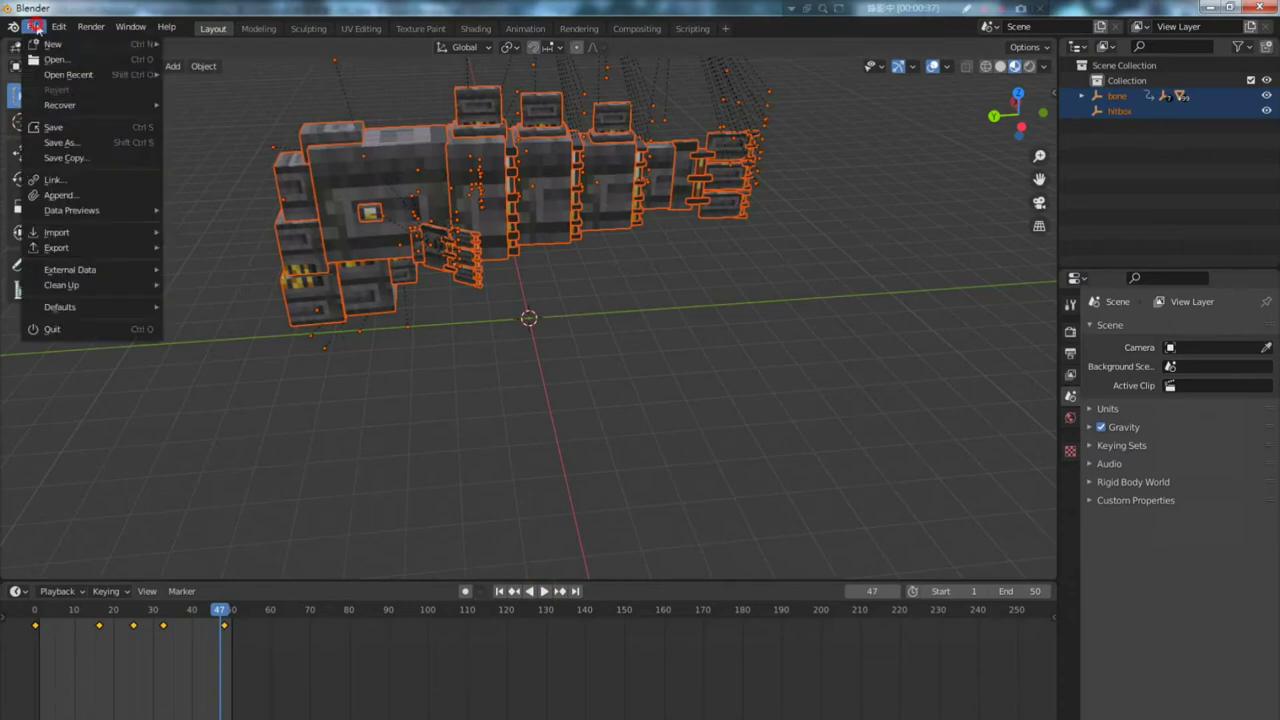
{"action": "mouse_move", "coordinate": [106, 249]}
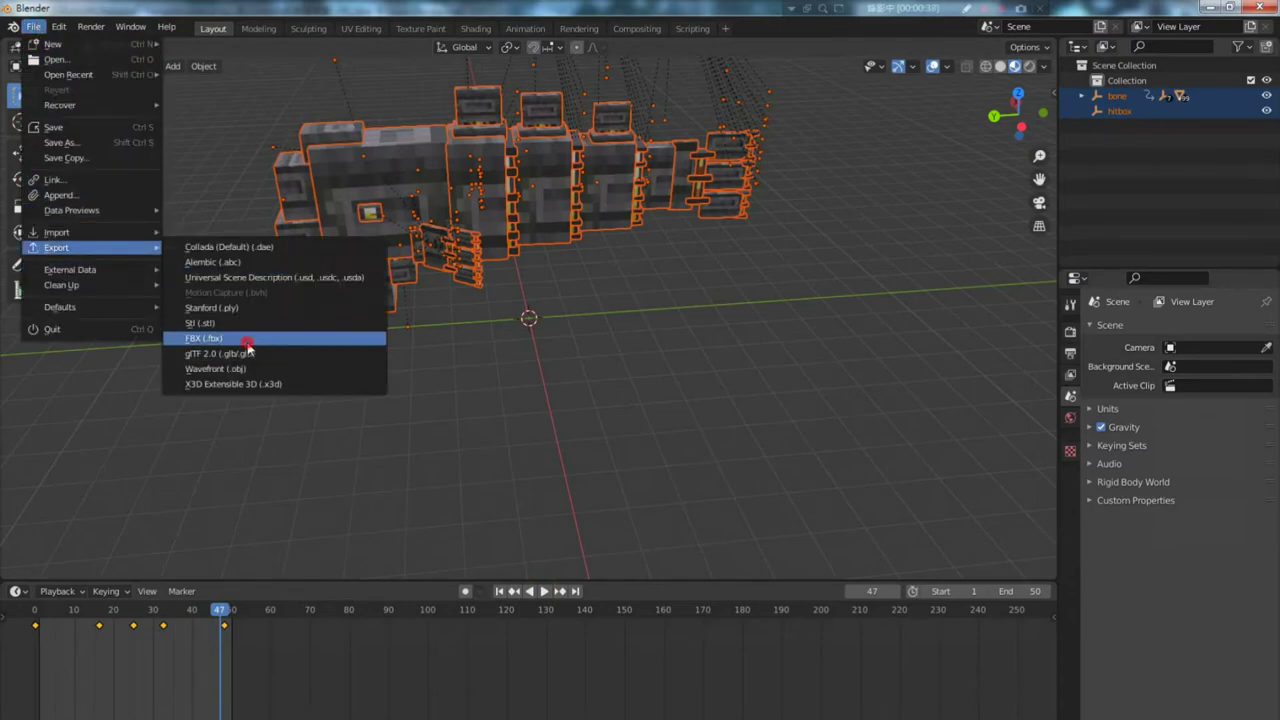
{"action": "left_click", "coordinate": [248, 346]}
{"action": "left_click", "coordinate": [520, 628]}
{"action": "type", "text": "fish_idle"}
{"action": "key", "text": "Return"}
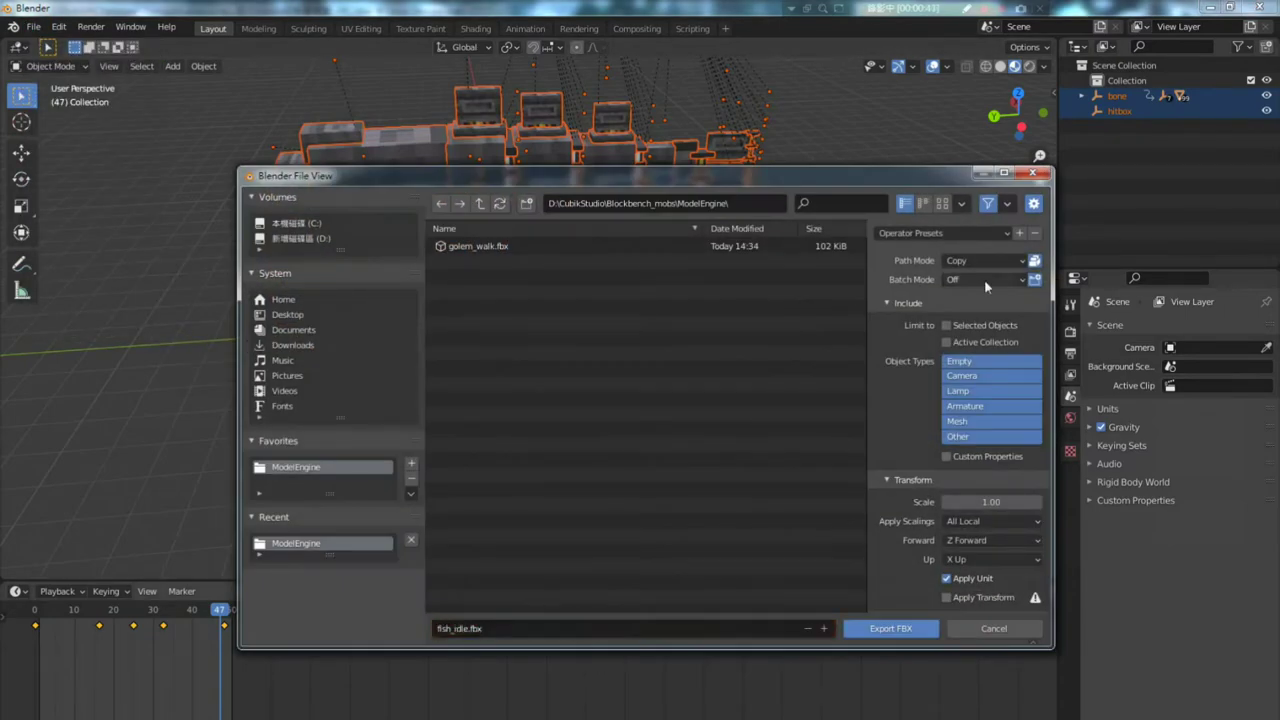
- Review the Geometry, Armature and Bake Animation settings and export fish_idle.fbx to ModelEngine
{"action": "scroll", "coordinate": [958, 378], "scroll_direction": "down", "scroll_amount": 2}
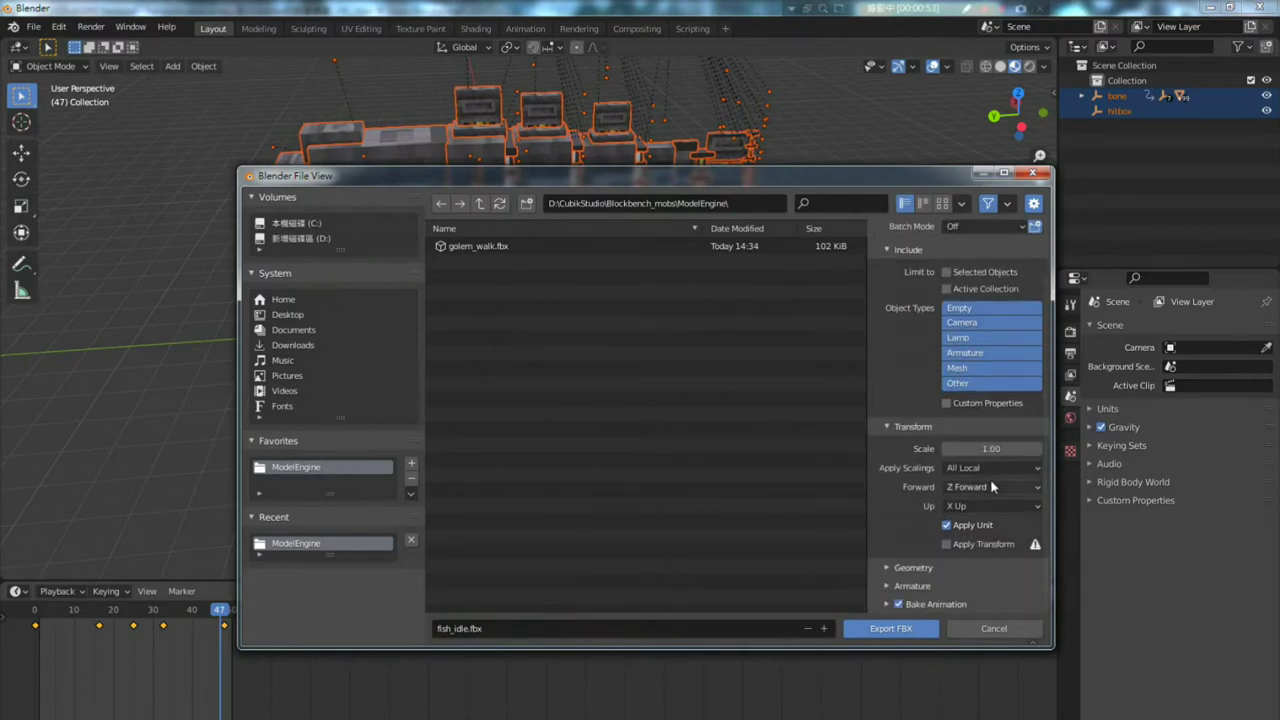
{"action": "left_click", "coordinate": [925, 568]}
{"action": "scroll", "coordinate": [925, 571], "scroll_direction": "down", "scroll_amount": 4}
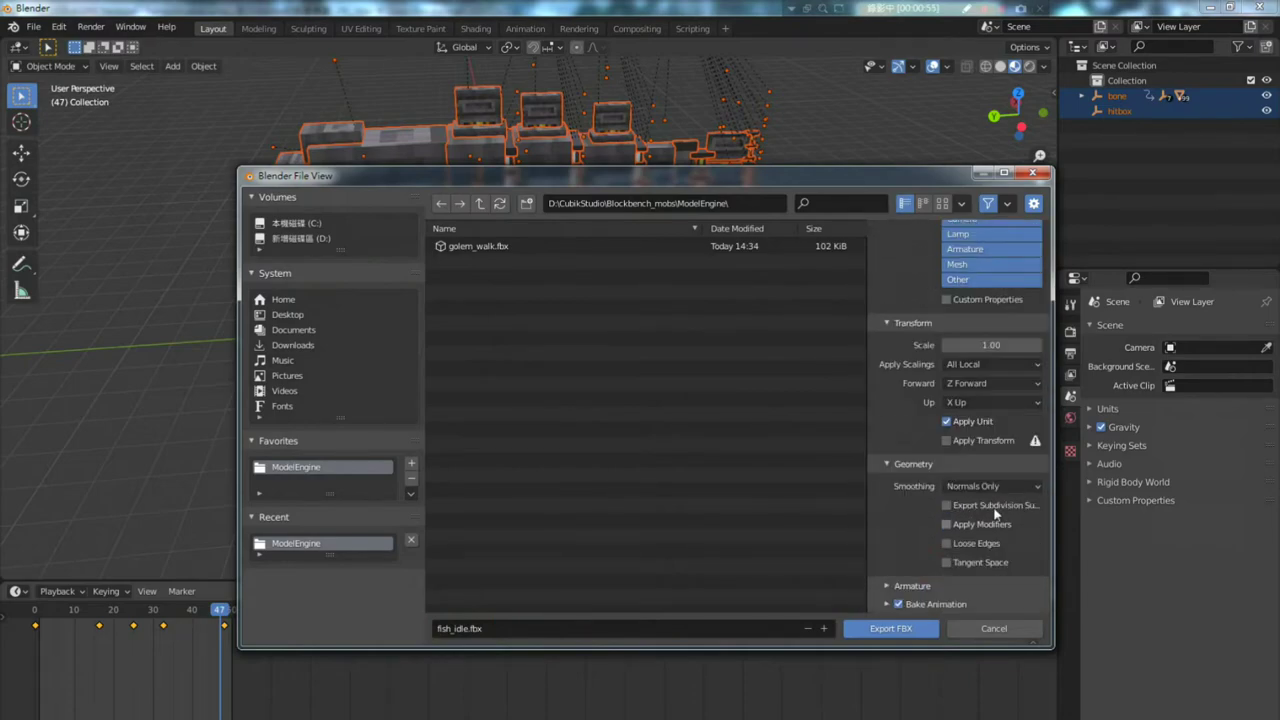
{"action": "left_click", "coordinate": [930, 585]}
{"action": "scroll", "coordinate": [919, 568], "scroll_direction": "down", "scroll_amount": 4}
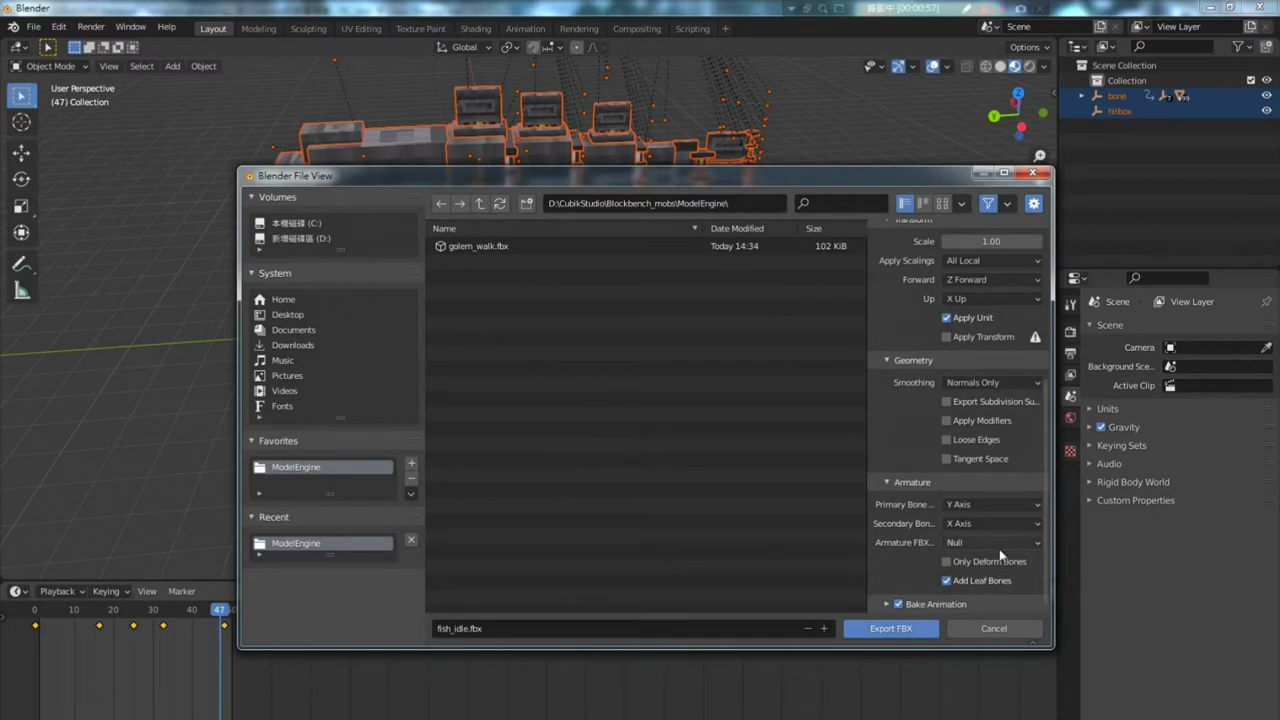
{"action": "left_click", "coordinate": [935, 604]}
{"action": "scroll", "coordinate": [935, 604], "scroll_direction": "down", "scroll_amount": 5}
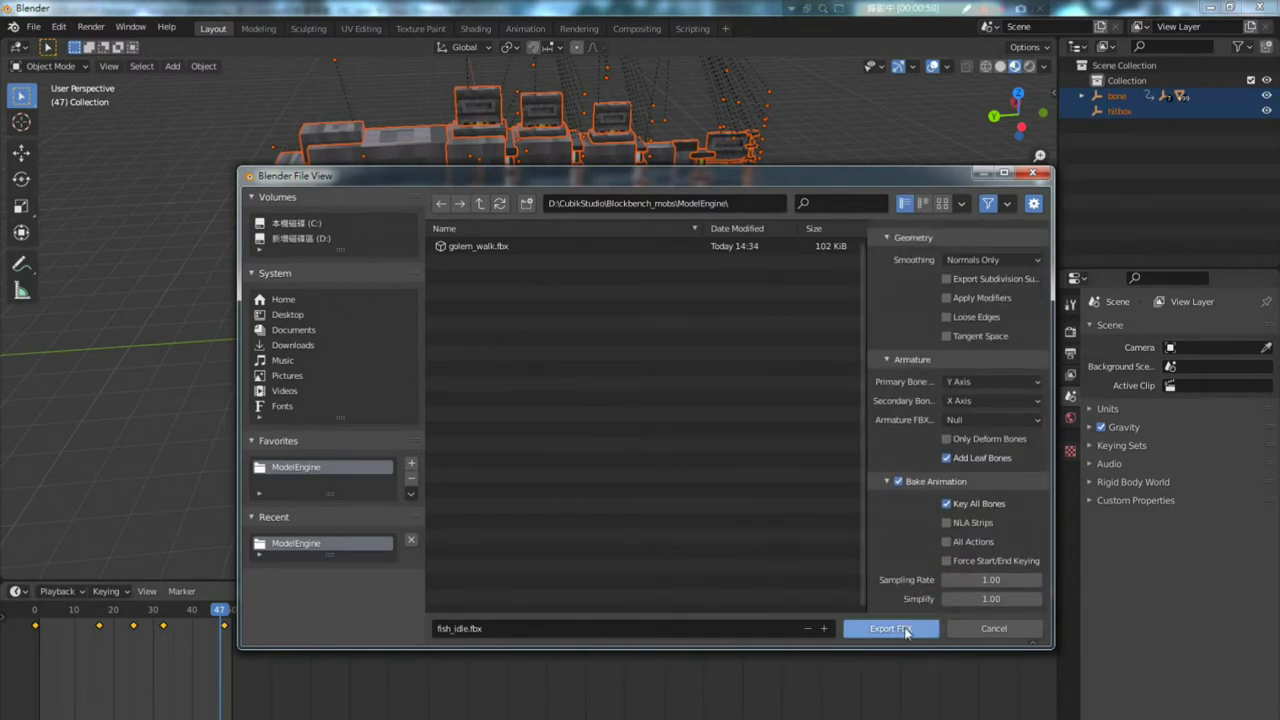
{"action": "left_click", "coordinate": [906, 630]}
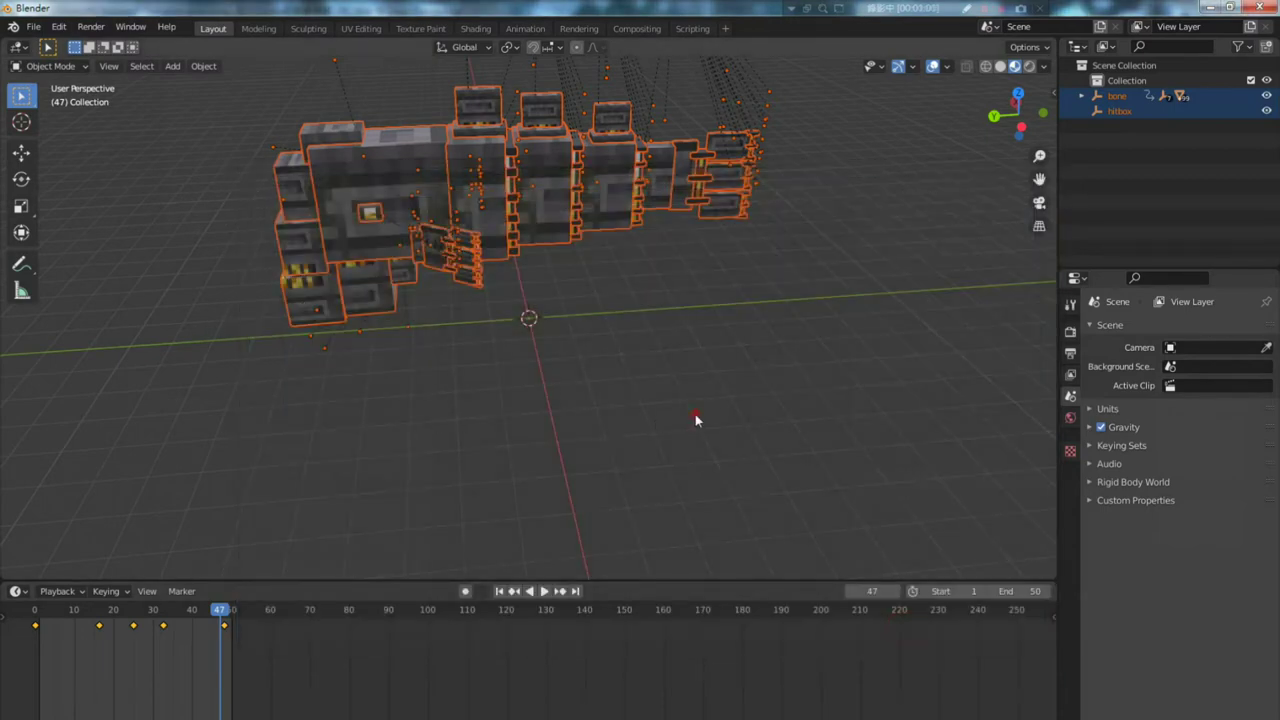
{"action": "left_click", "coordinate": [695, 414]}
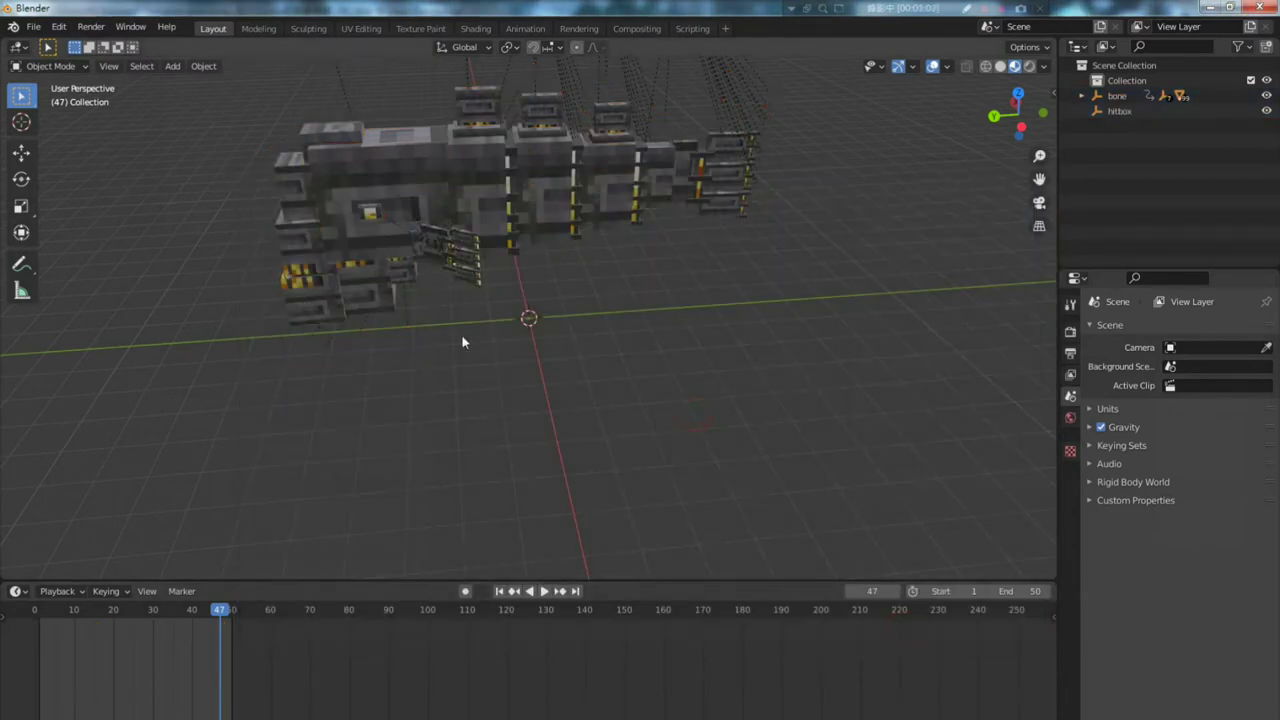
- Delete the fish model and import kindletronjr_attack.gltf in its place
{"action": "left_click", "coordinate": [33, 26]}
{"action": "scroll", "coordinate": [856, 503], "scroll_direction": "down", "scroll_amount": 3}
{"action": "left_click_drag", "start_coordinate": [856, 500], "coordinate": [300, 114]}
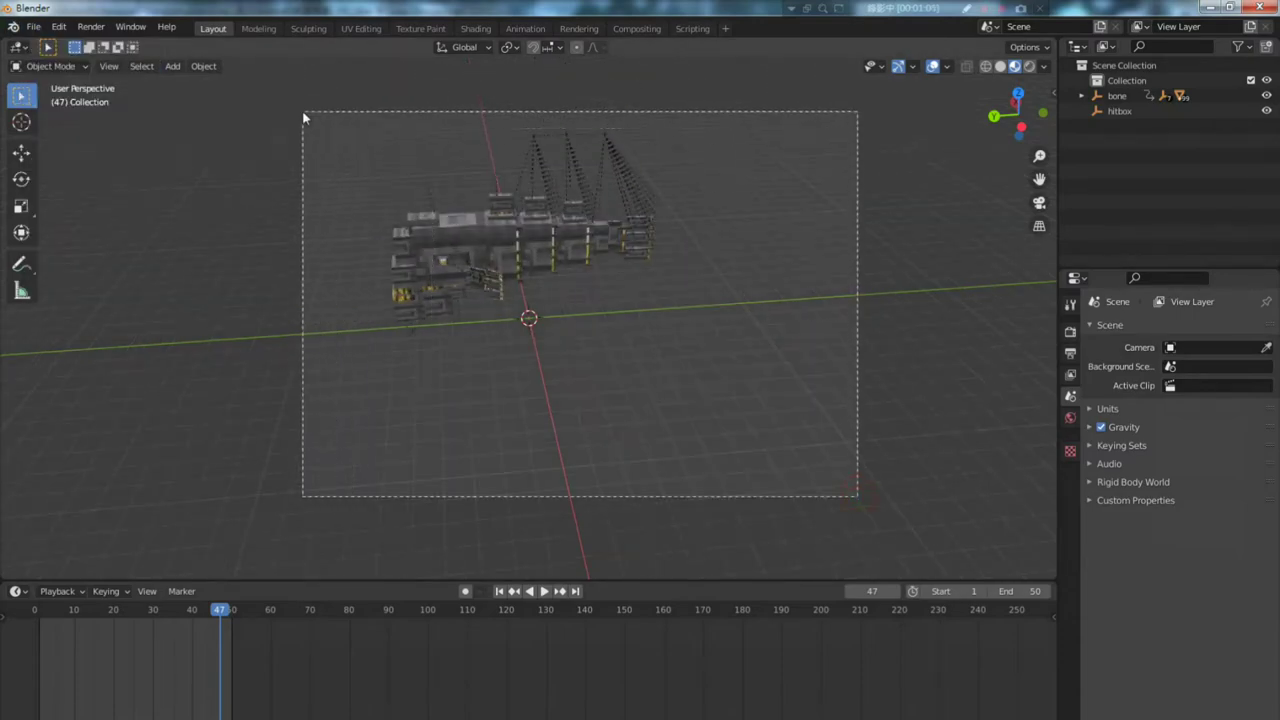
{"action": "key", "text": "Delete"}
{"action": "left_click", "coordinate": [35, 29]}
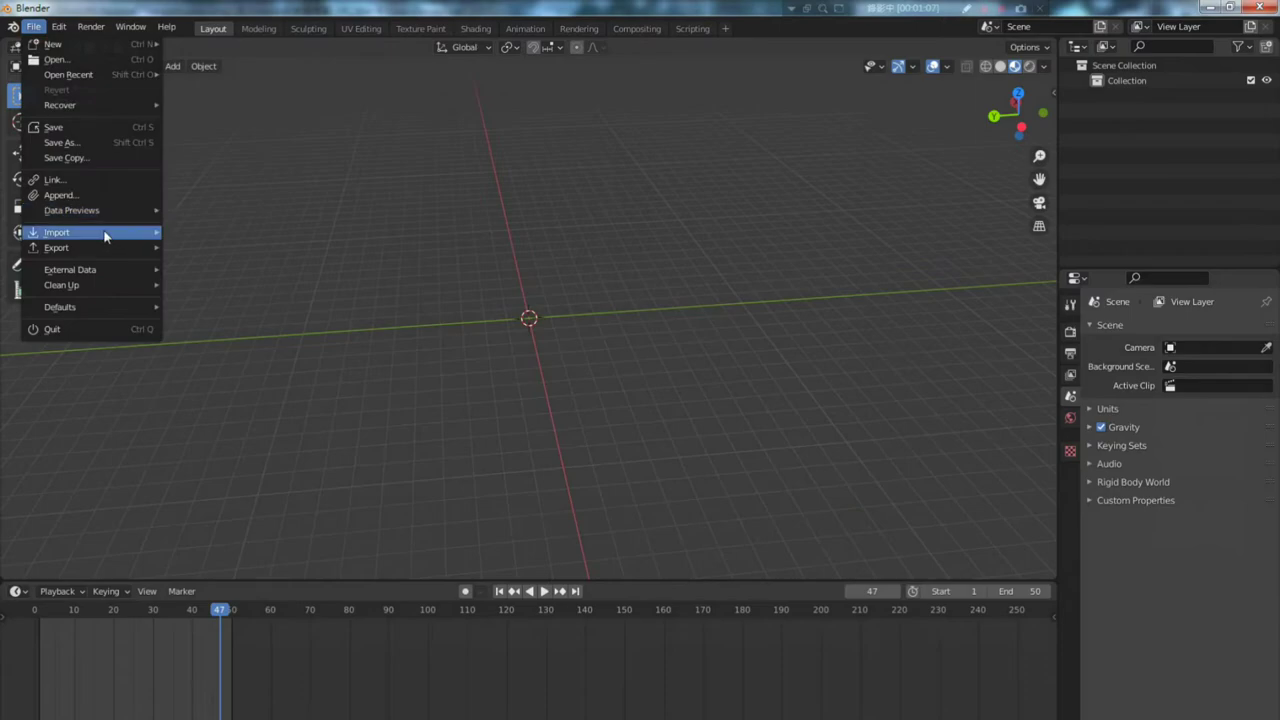
{"action": "mouse_move", "coordinate": [105, 234]}
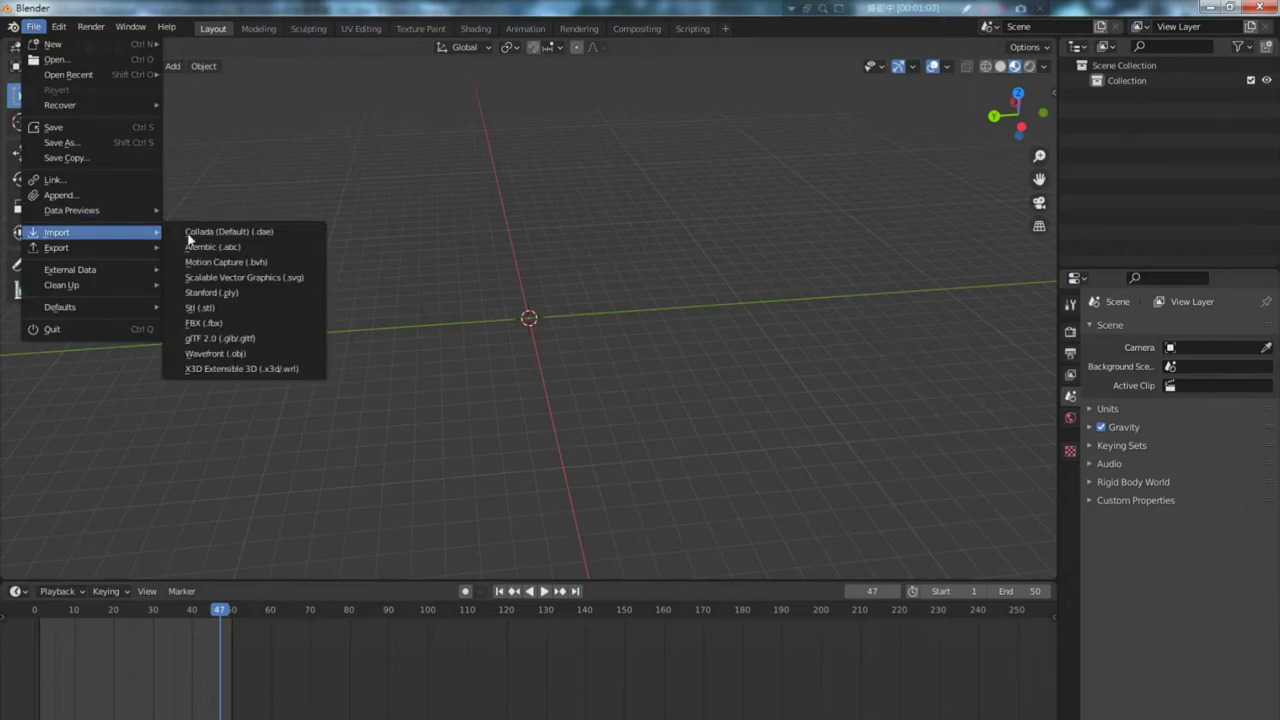
{"action": "left_click", "coordinate": [254, 340]}
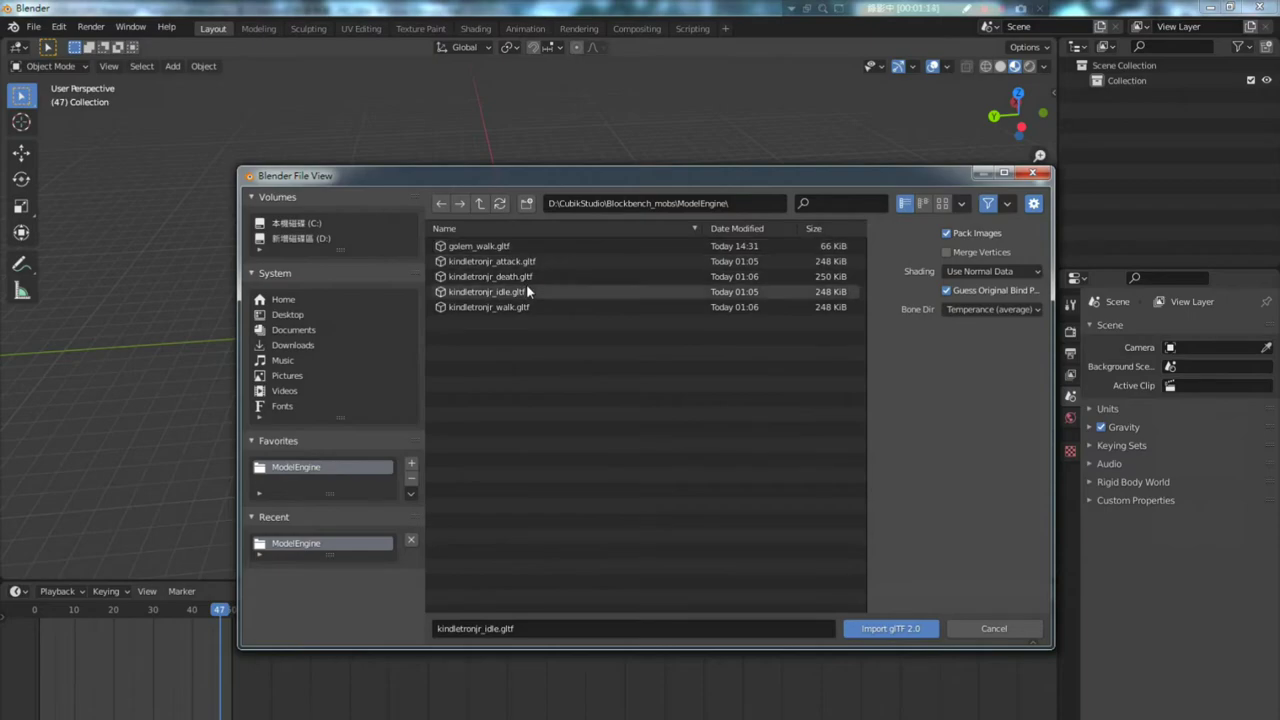
{"action": "double_click", "coordinate": [536, 263]}
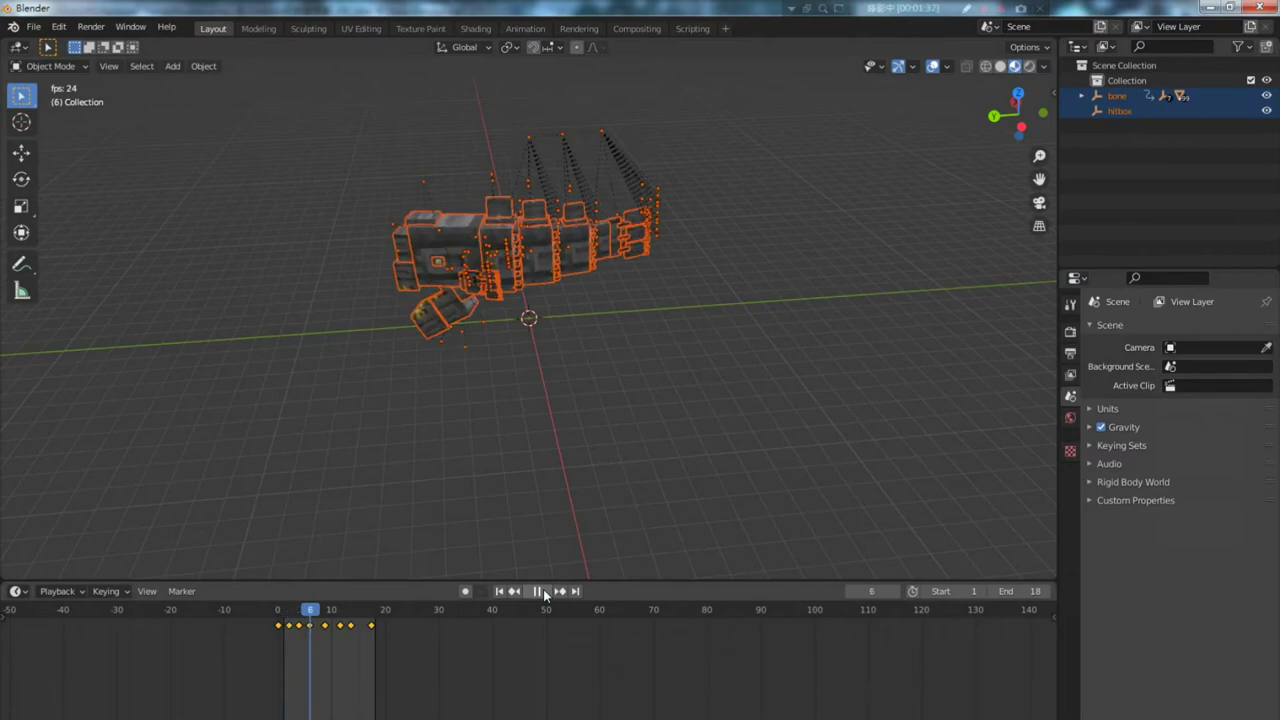
- Export the attack animation as fish_attack.fbx
{"action": "left_click", "coordinate": [33, 26]}
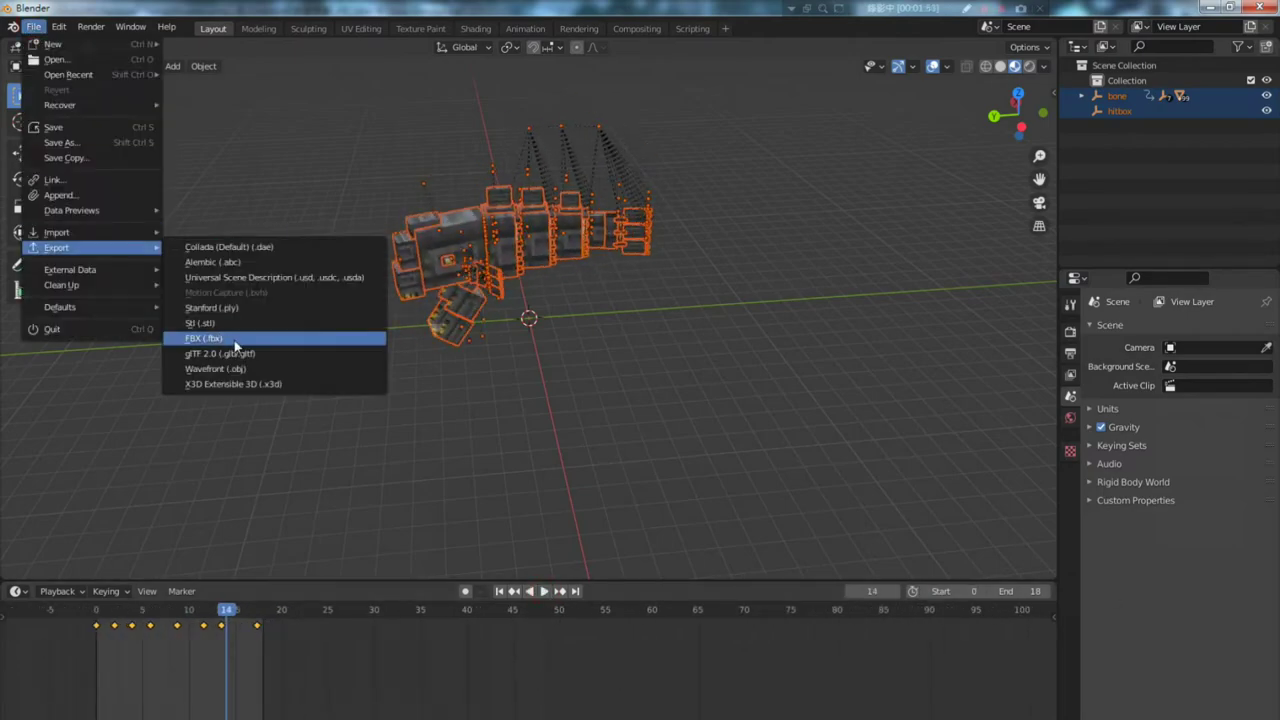
{"action": "left_click", "coordinate": [380, 334]}
{"action": "type", "text": "fish_attack.fbx"}
{"action": "left_click", "coordinate": [890, 628]}
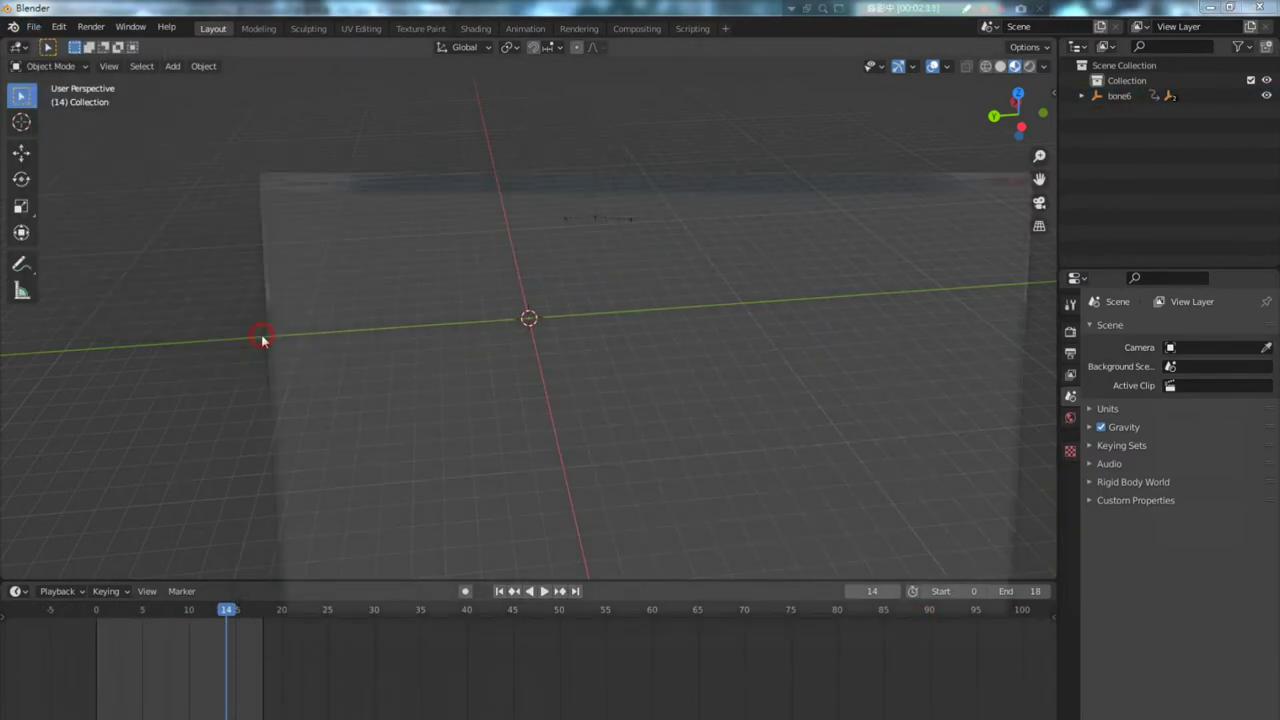
{"action": "scroll", "coordinate": [823, 661], "scroll_direction": "down", "scroll_amount": 2}
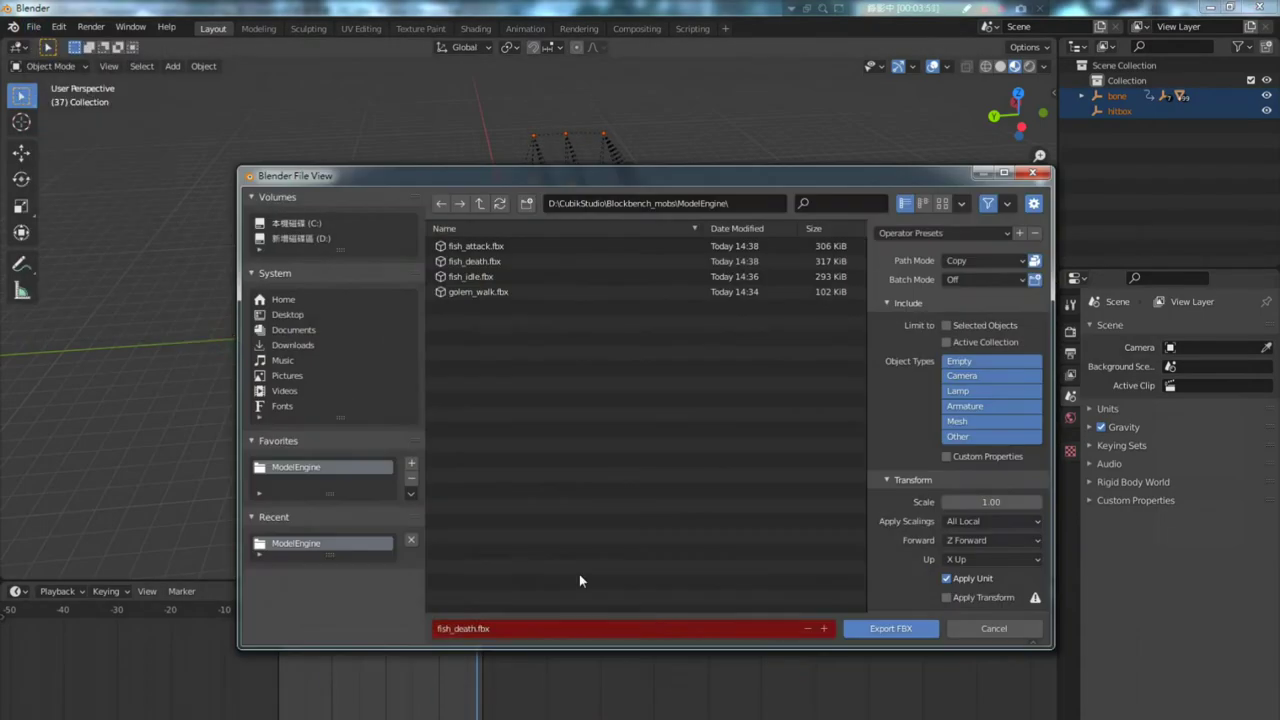
- Export the walk animation as fish_walk.fbx, then quit Blender
{"action": "left_click", "coordinate": [587, 628]}
{"action": "type", "text": "fish_walk"}
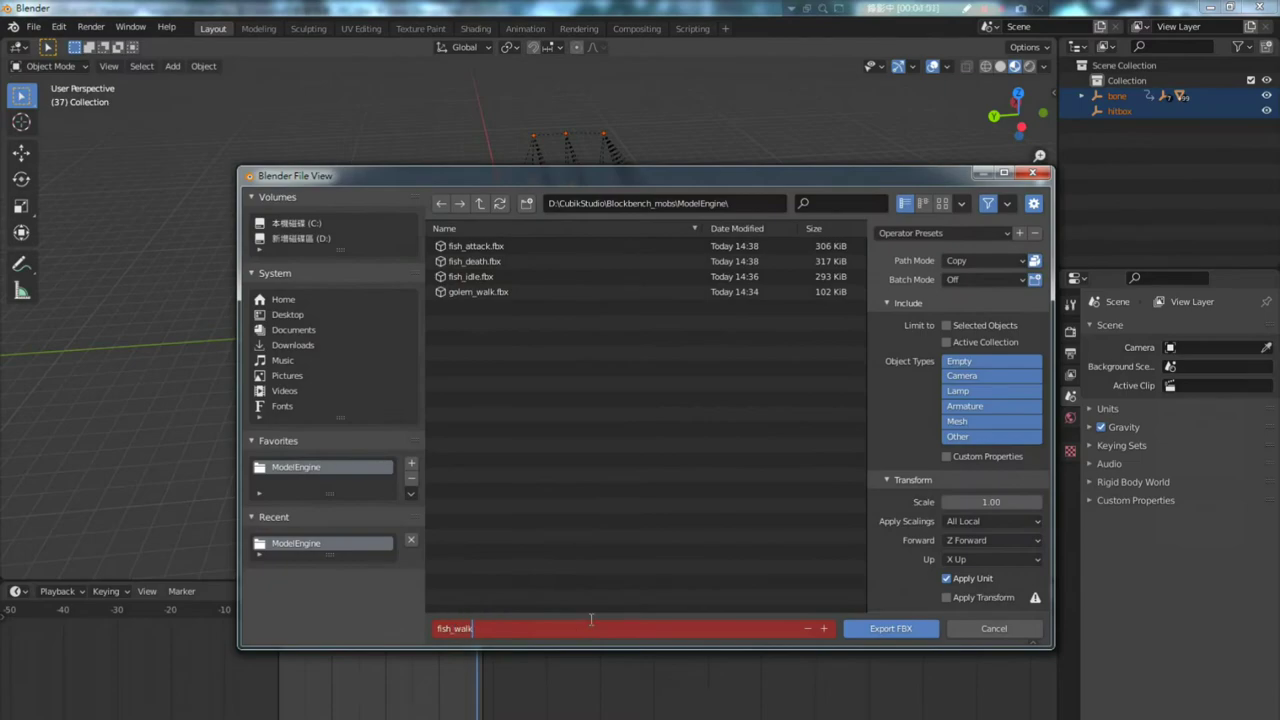
{"action": "key", "text": "Return"}
{"action": "scroll", "coordinate": [926, 574], "scroll_direction": "down", "scroll_amount": 4}
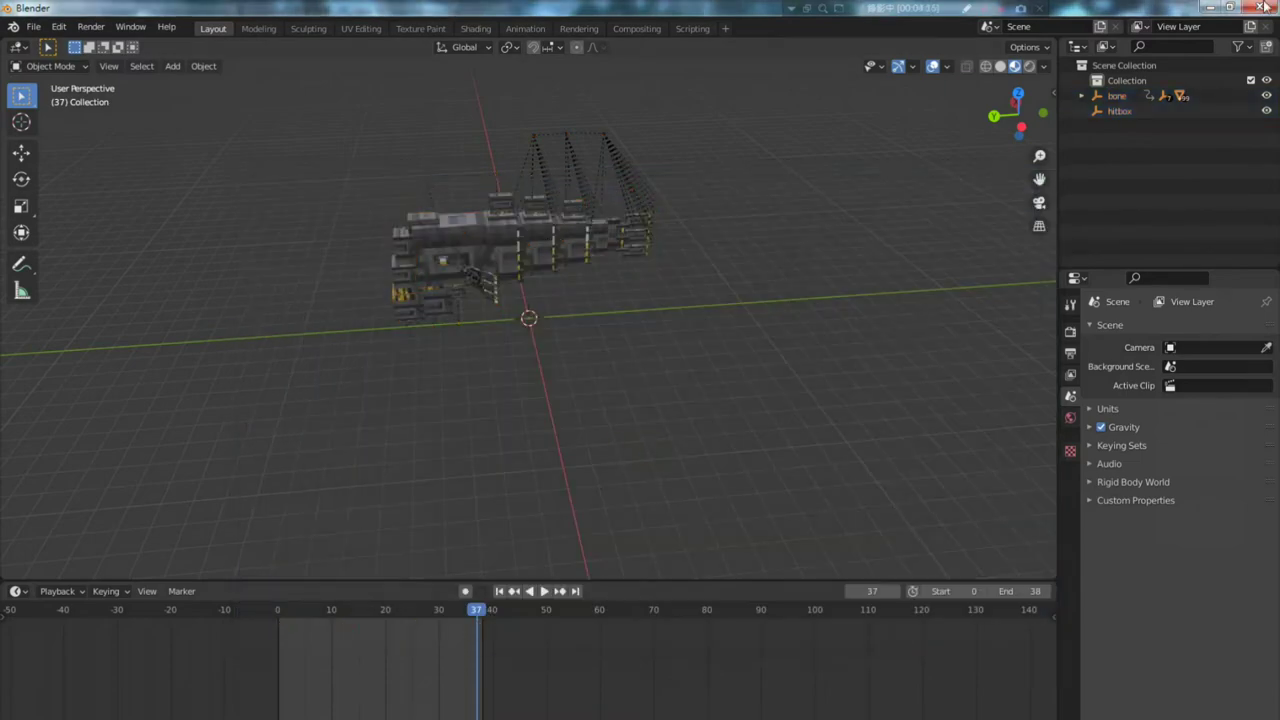
{"action": "left_click", "coordinate": [1261, 9]}
- Close Blender without saving and move the four fish FBX files into Unity's mobs folder
{"action": "left_click", "coordinate": [667, 421]}
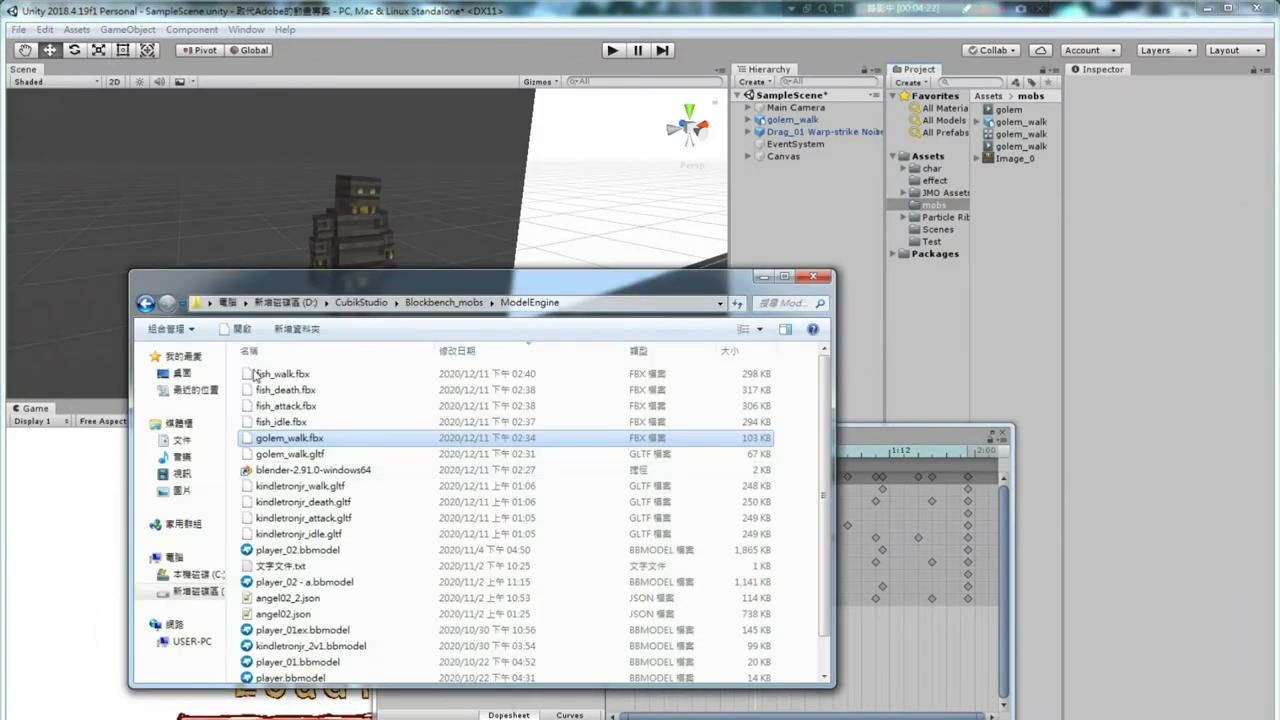
{"action": "left_click", "coordinate": [315, 374]}
{"action": "left_click", "coordinate": [287, 421], "text": "shift"}
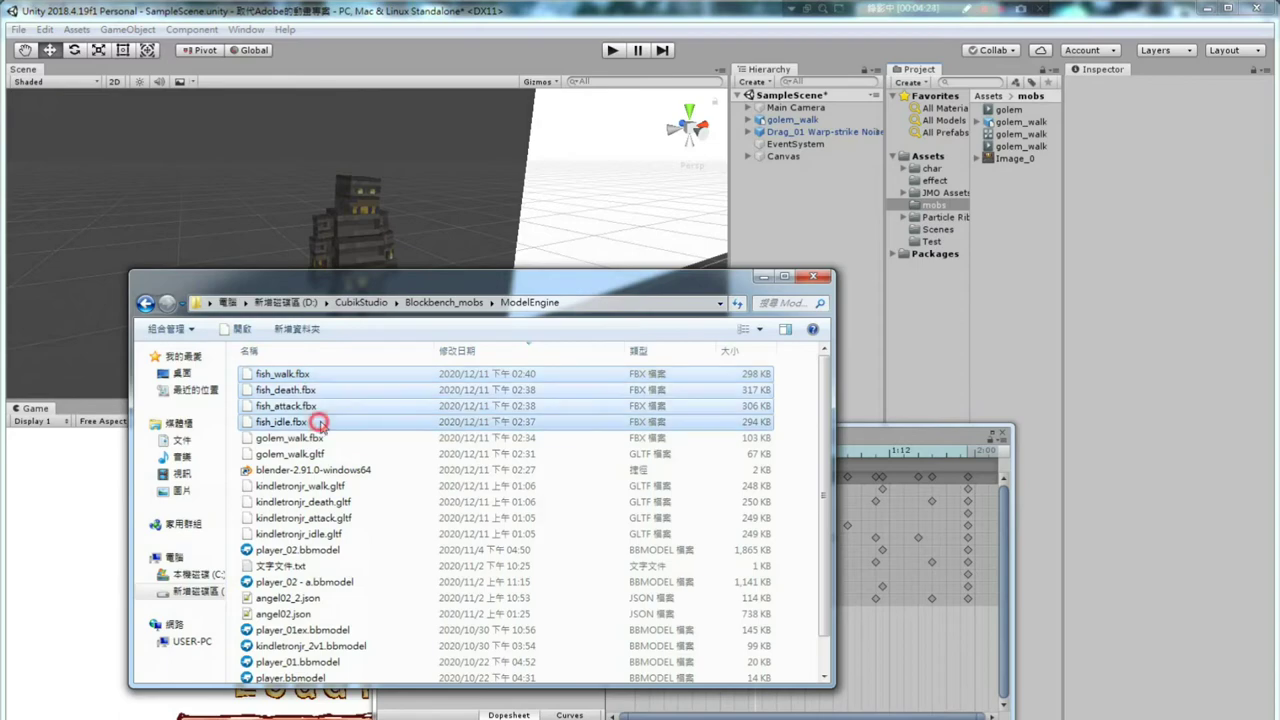
{"action": "left_click_drag", "start_coordinate": [292, 376], "coordinate": [1037, 235]}
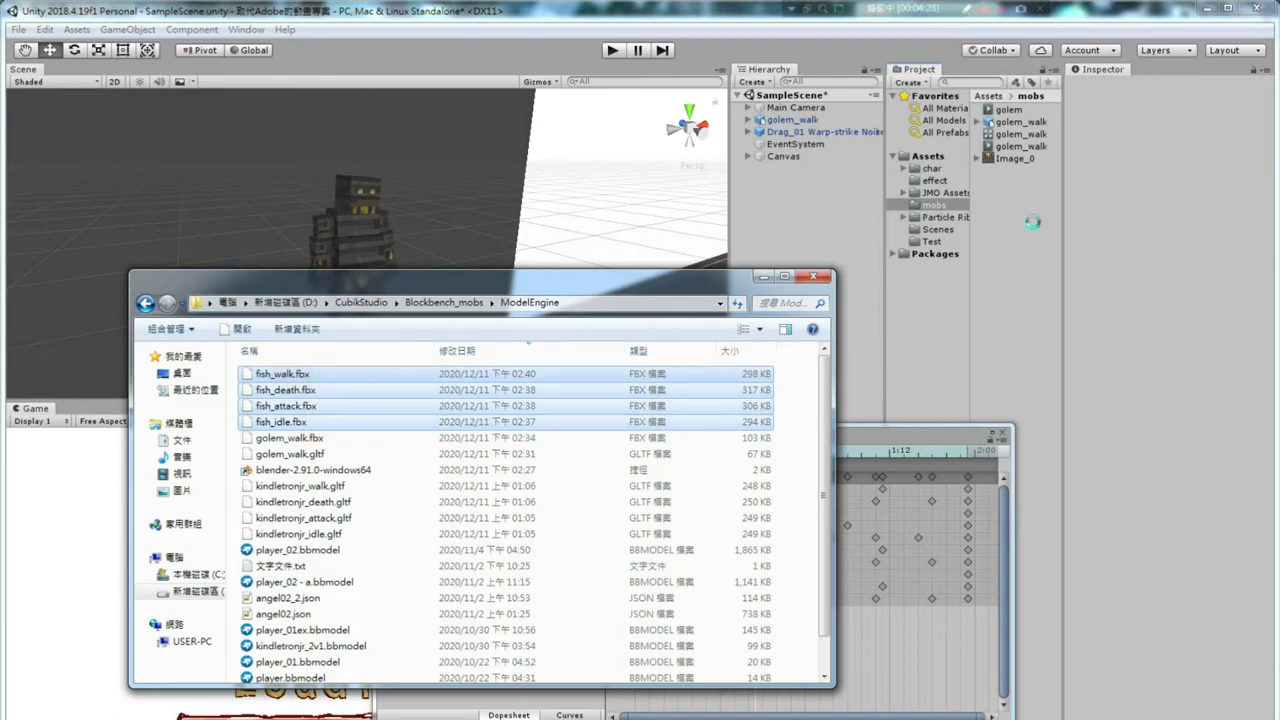
- Check the import settings of fish_attack, fish_death and fish_idle
{"action": "left_click", "coordinate": [1020, 110]}
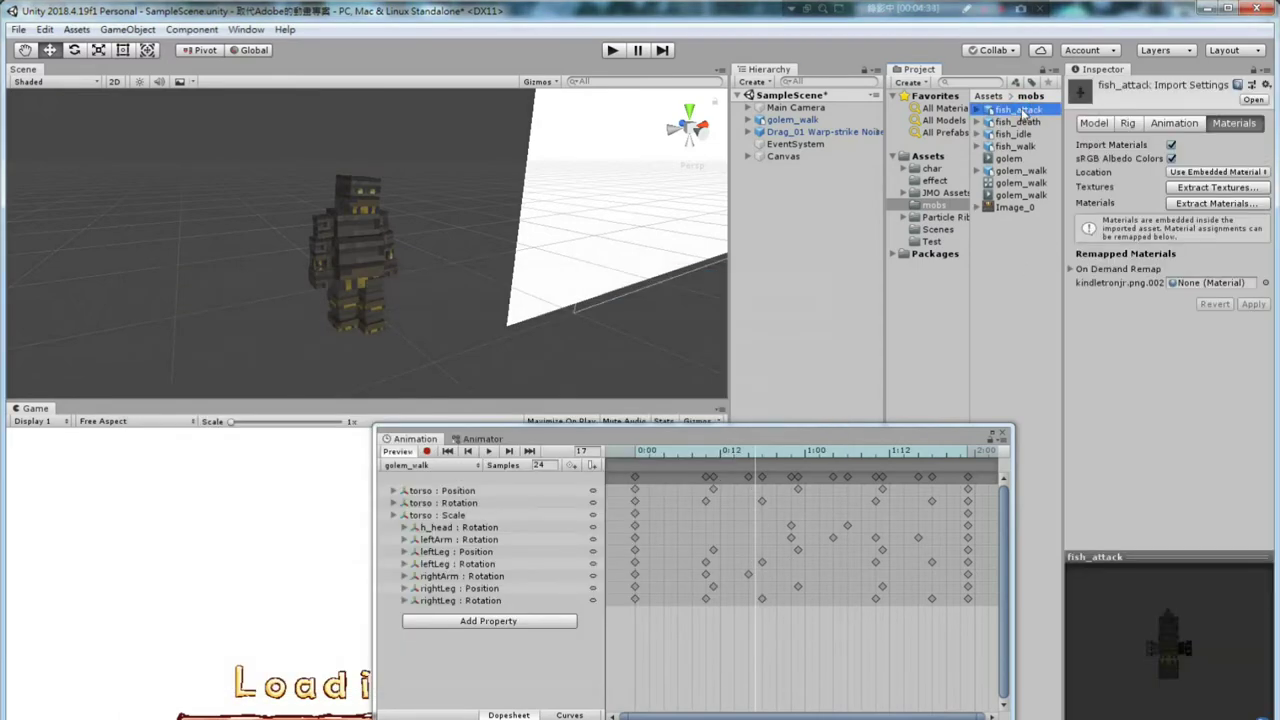
{"action": "left_click", "coordinate": [1022, 122]}
{"action": "left_click", "coordinate": [1018, 134]}
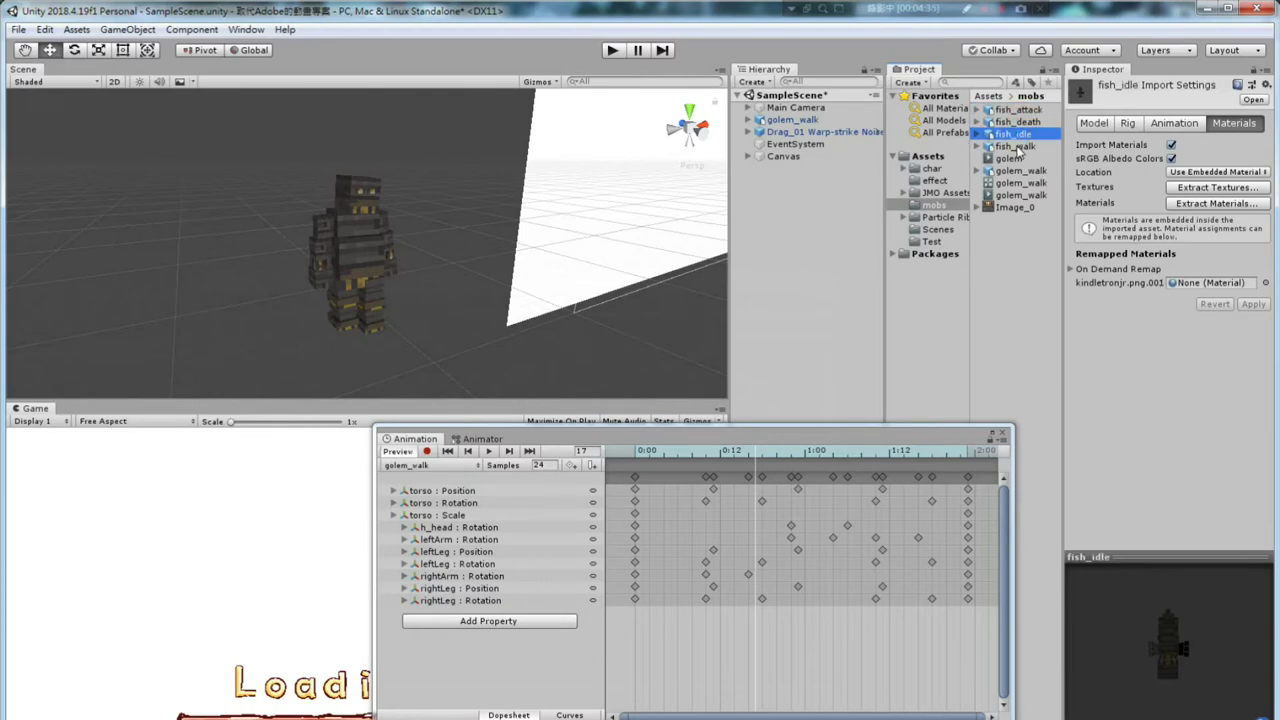
- Place fish_attack in the scene and extract its embedded textures into the mobs folder
{"action": "left_click_drag", "start_coordinate": [1018, 109], "coordinate": [463, 204]}
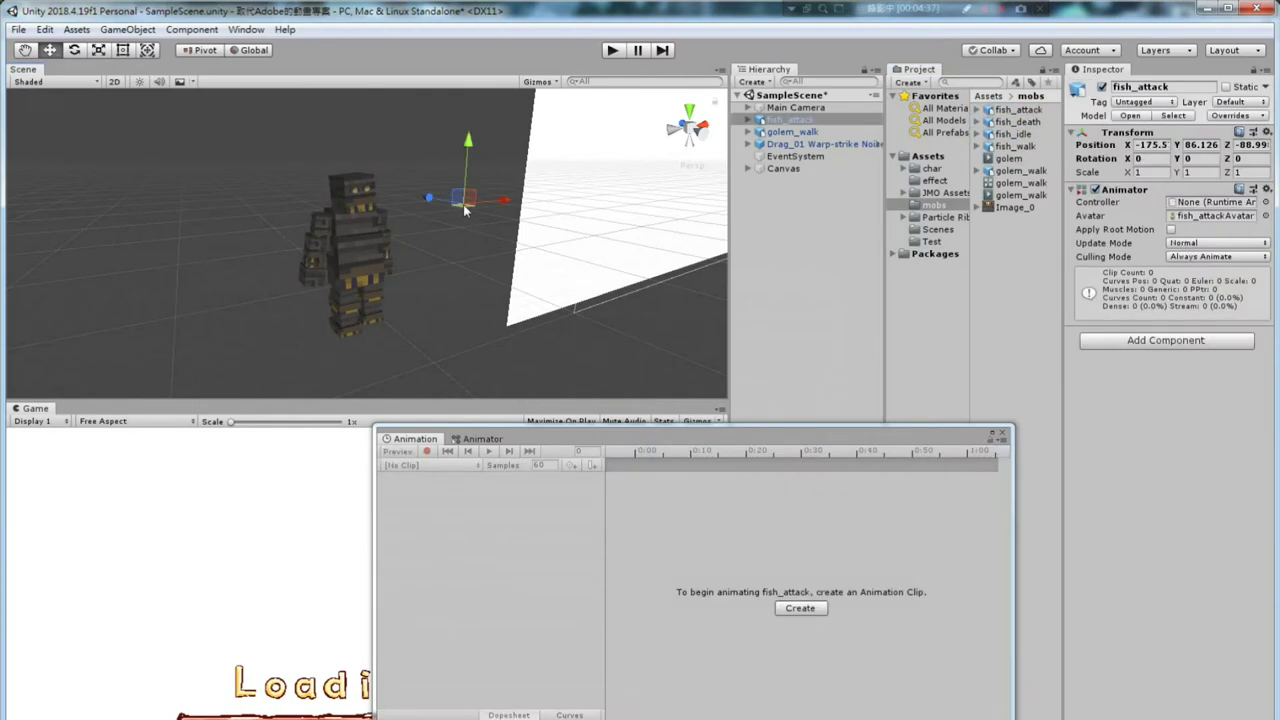
{"action": "double_click", "coordinate": [785, 119]}
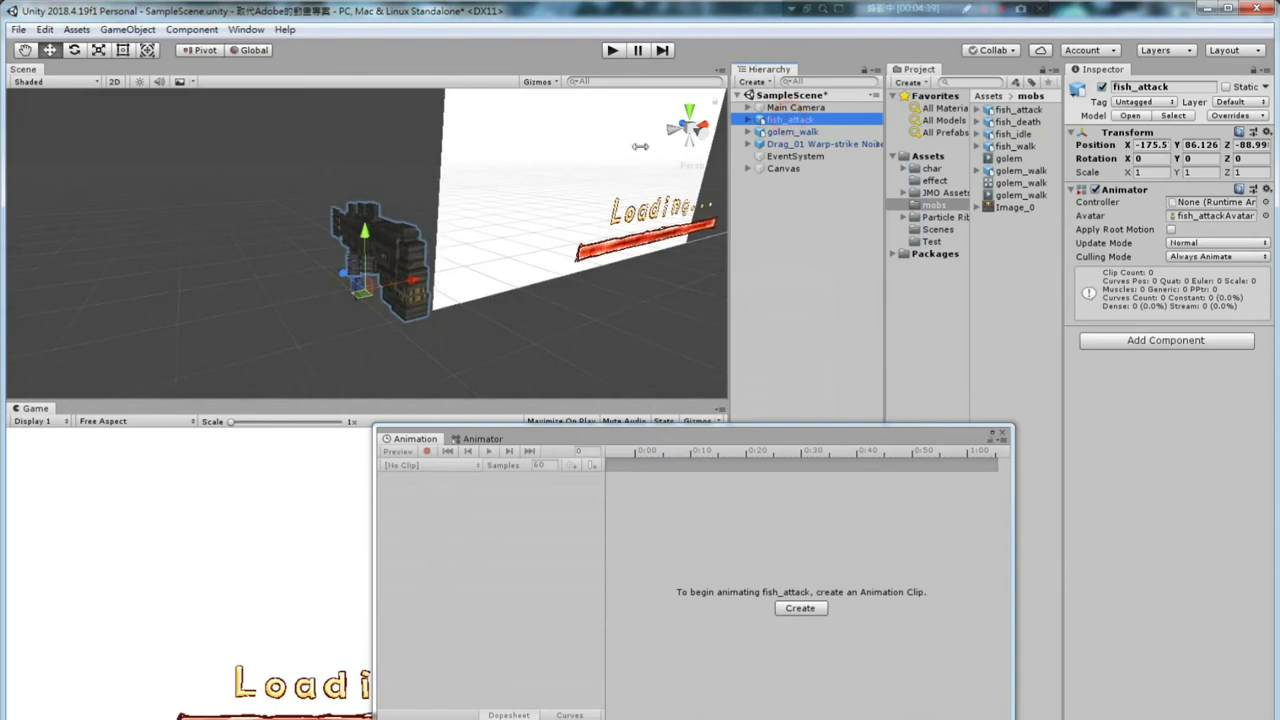
{"action": "left_click", "coordinate": [1018, 109]}
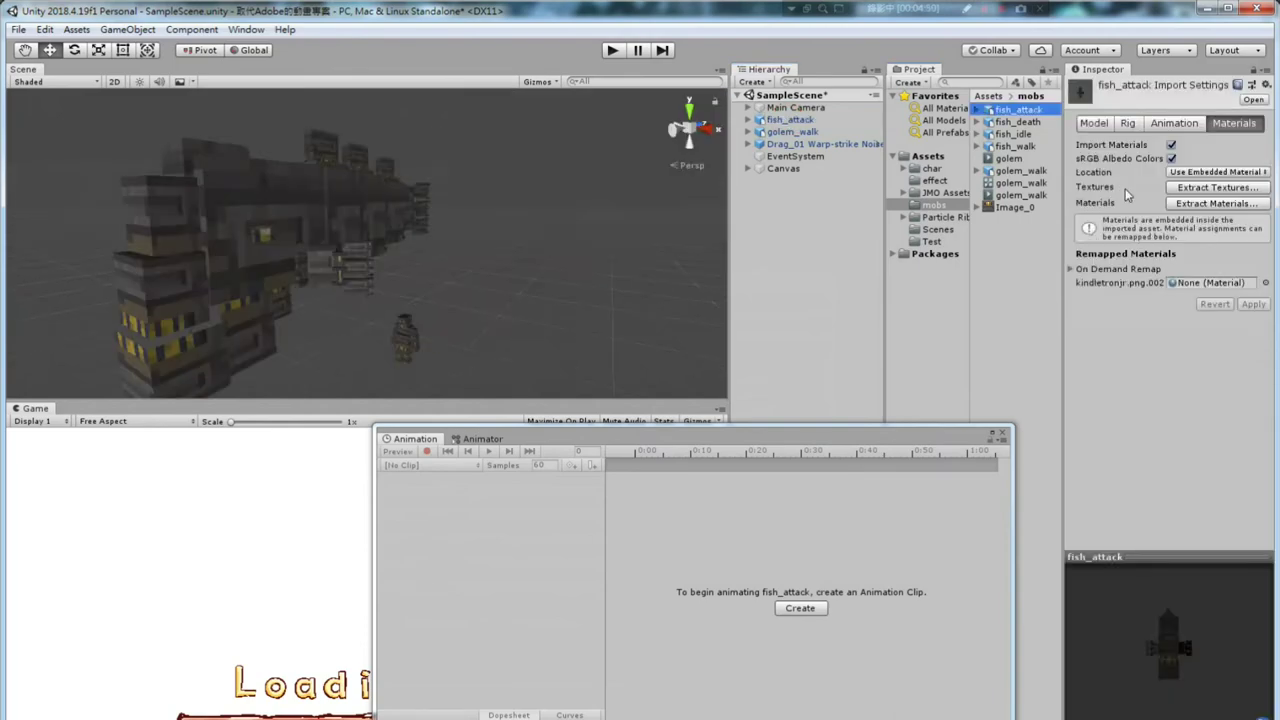
{"action": "left_click", "coordinate": [1238, 193]}
{"action": "left_click", "coordinate": [512, 411]}
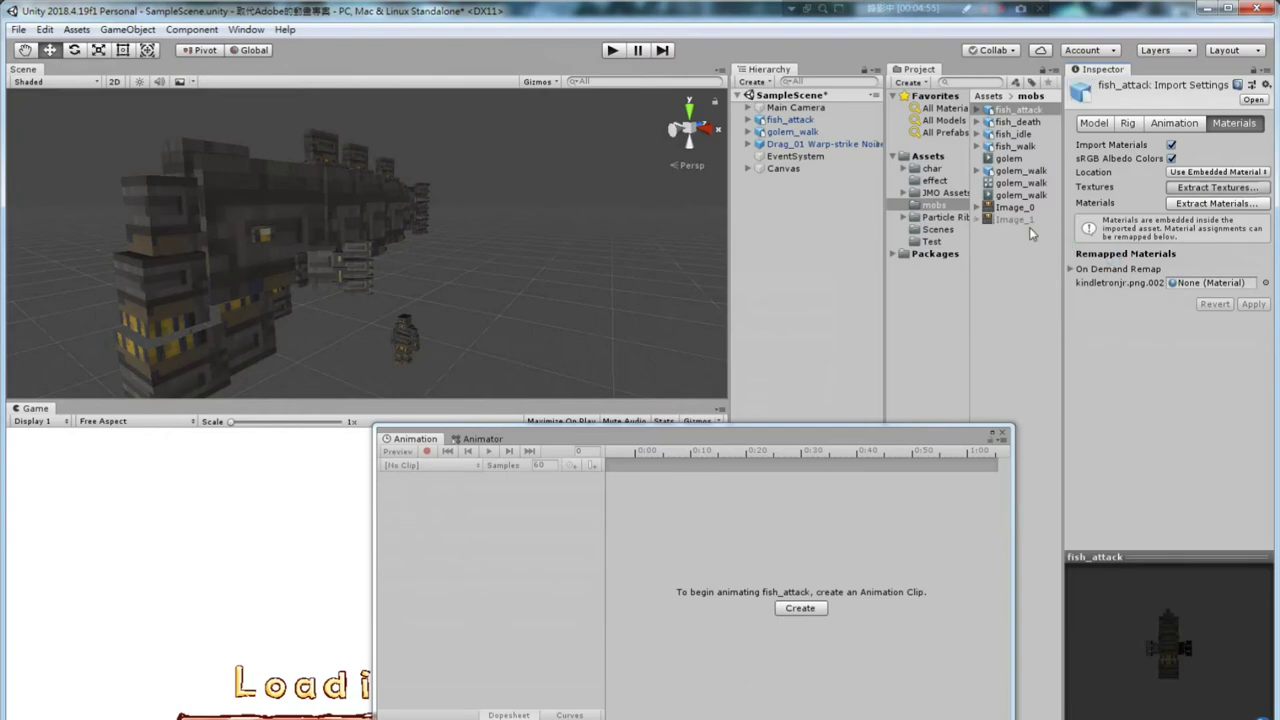
- Review the Image_1 and fish_idle import settings, ending on fish_attack's material options
{"action": "left_click", "coordinate": [1020, 224]}
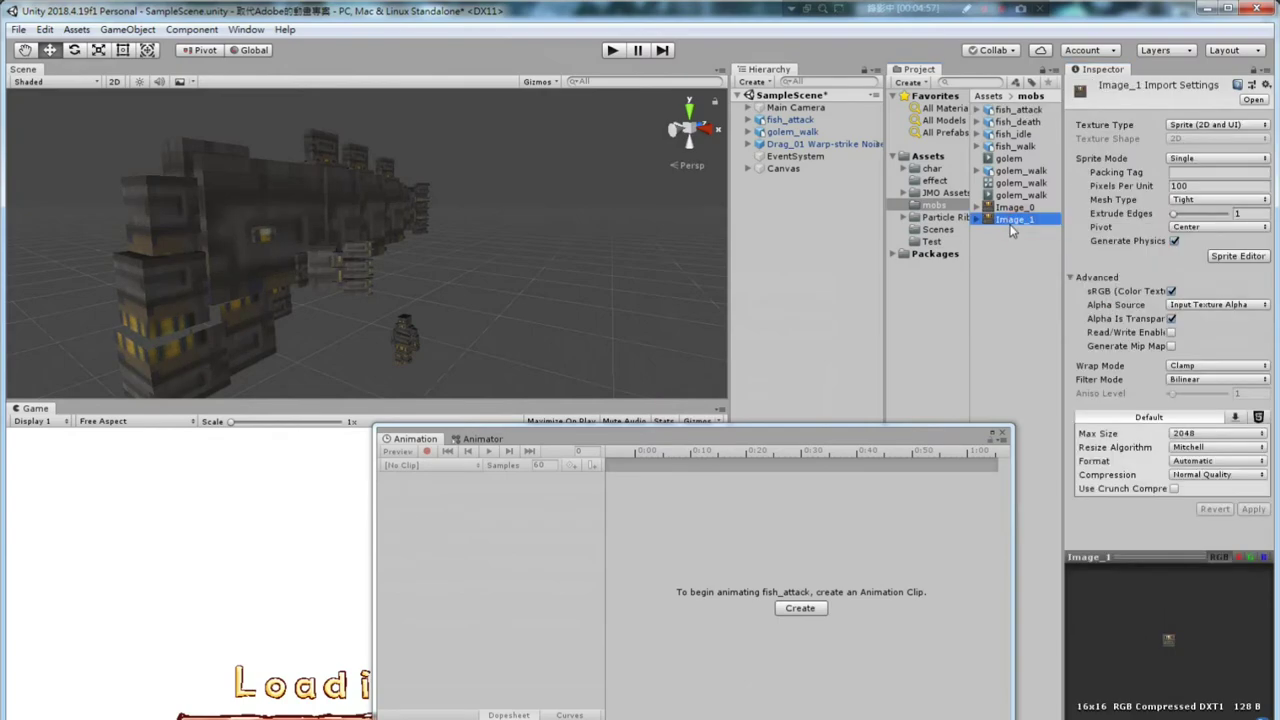
{"action": "left_click", "coordinate": [1010, 222]}
{"action": "left_click", "coordinate": [1020, 110]}
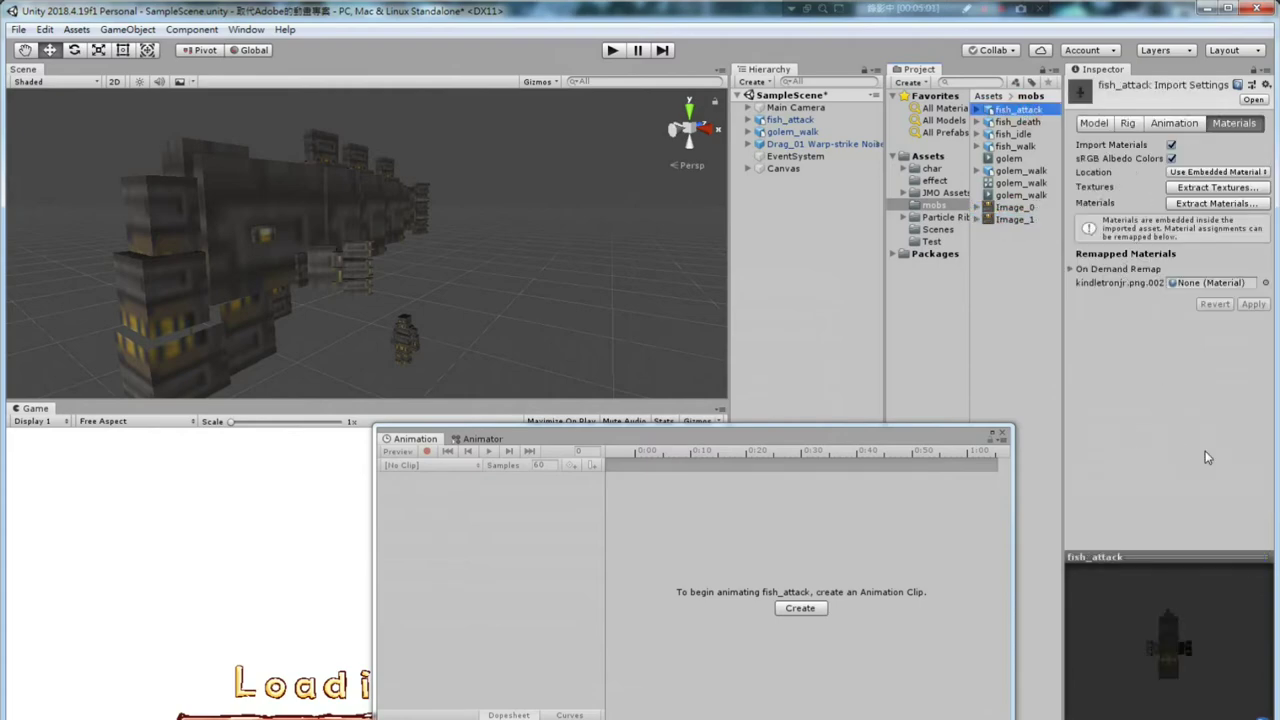
{"action": "left_click", "coordinate": [1012, 122]}
{"action": "left_click", "coordinate": [1014, 134]}
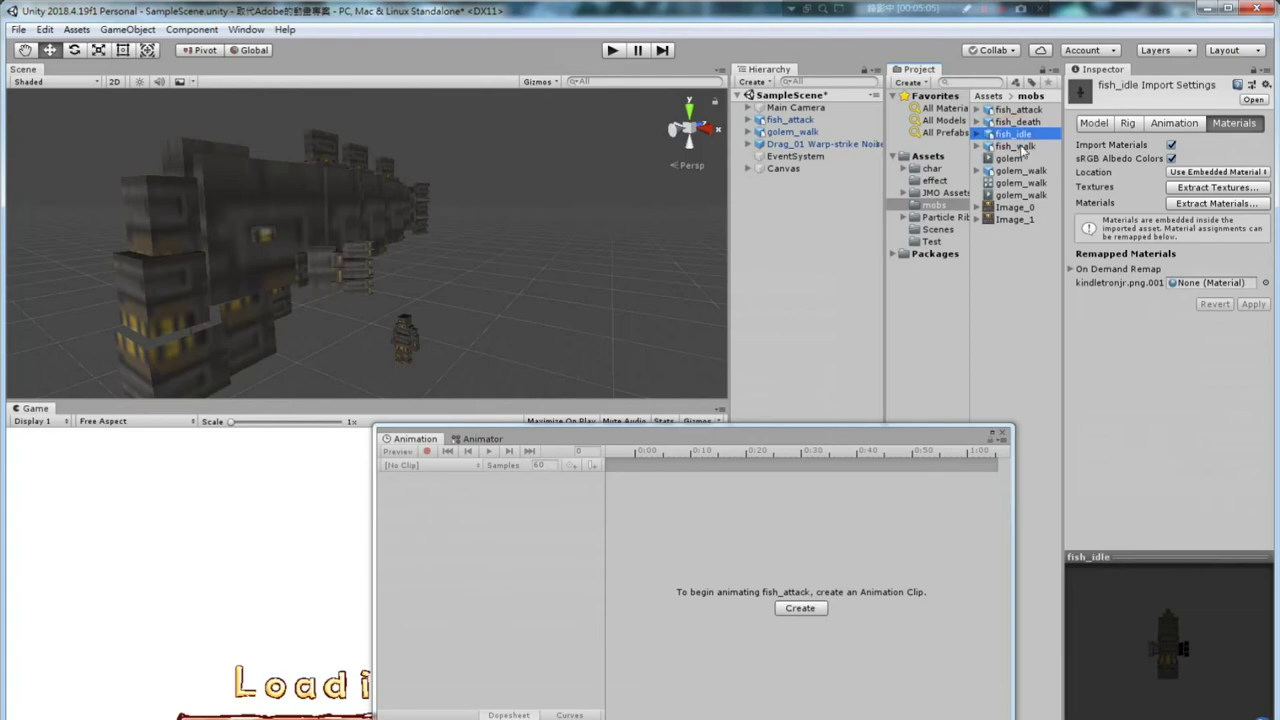
{"action": "left_click", "coordinate": [1022, 148]}
{"action": "left_click", "coordinate": [1016, 113]}
- Extract fish_attack's materials into the mobs folder
{"action": "left_click", "coordinate": [1216, 204]}
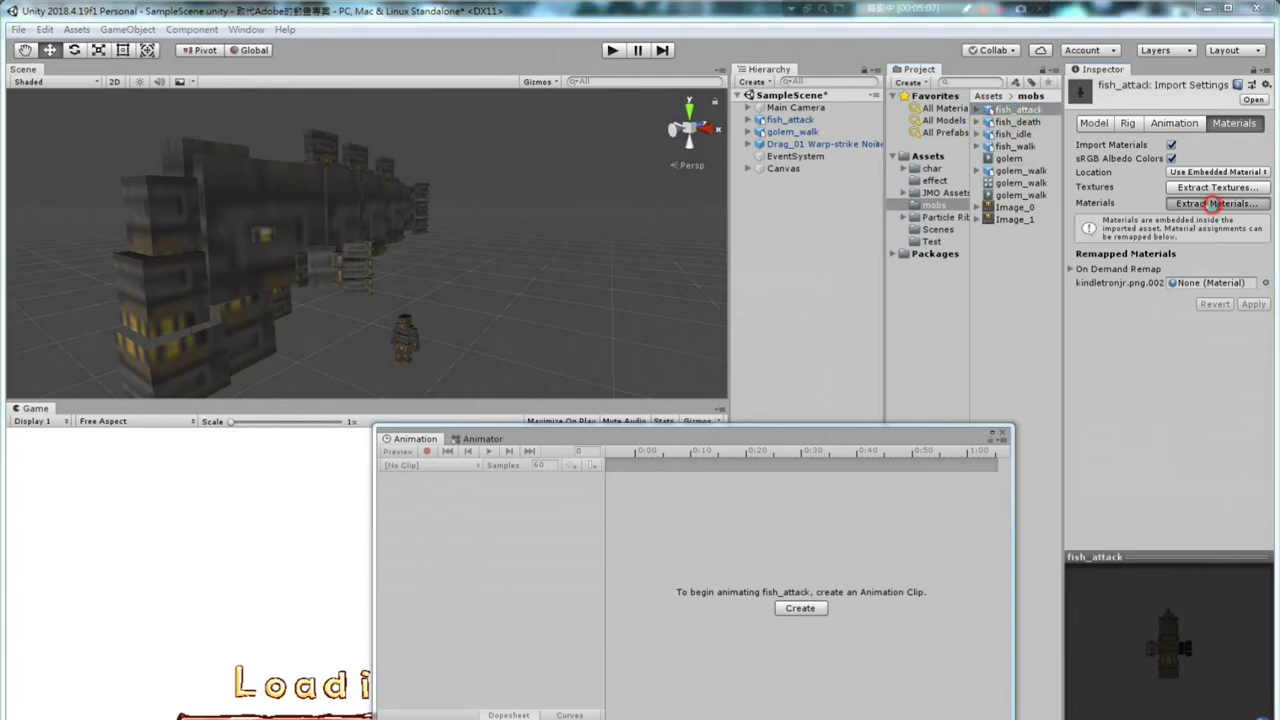
{"action": "left_click", "coordinate": [495, 414]}
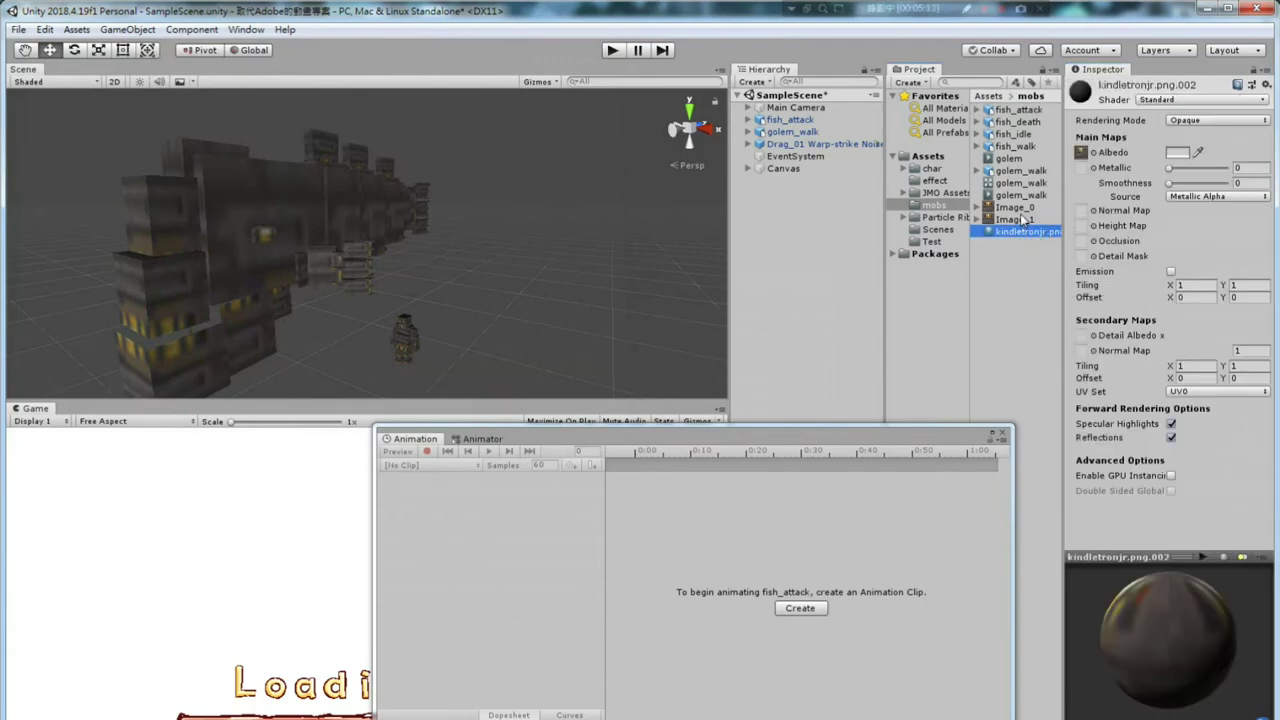
{"action": "left_click", "coordinate": [1033, 112]}
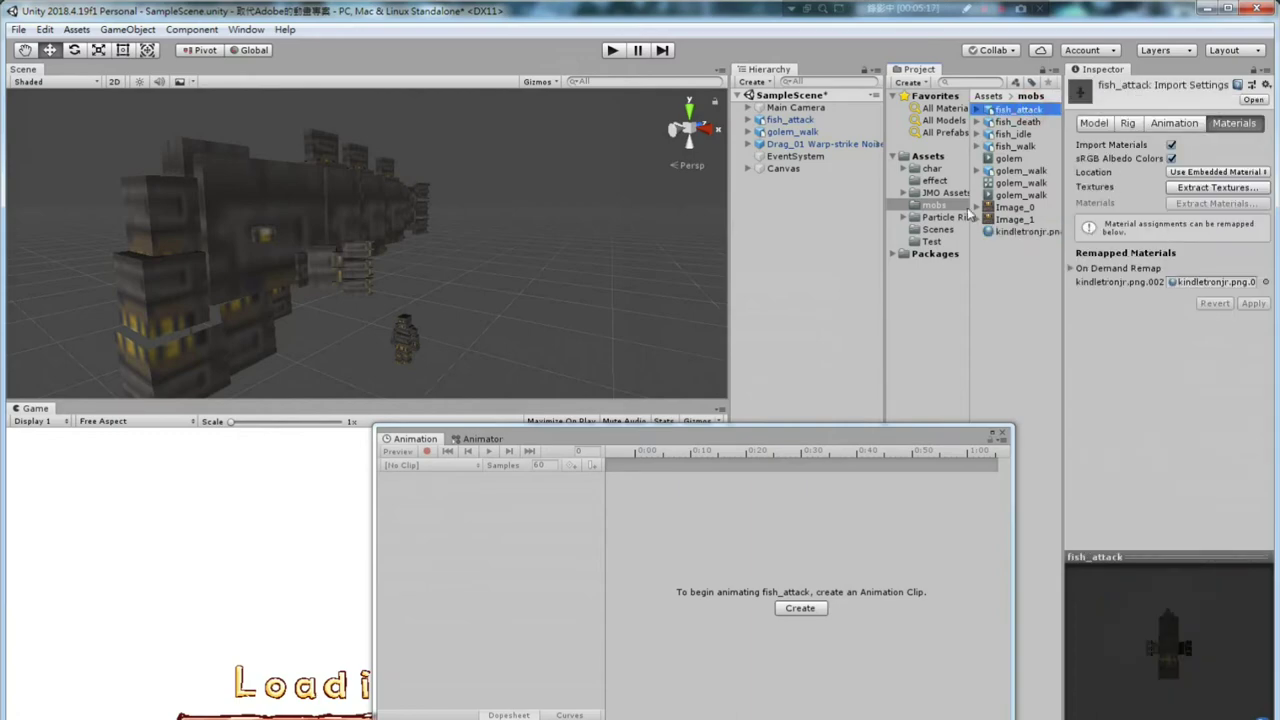
{"action": "left_click", "coordinate": [1018, 232]}
- Set Image_1's filter mode to Point, keeping Clamp wrap, and apply the change
{"action": "left_click", "coordinate": [1012, 222]}
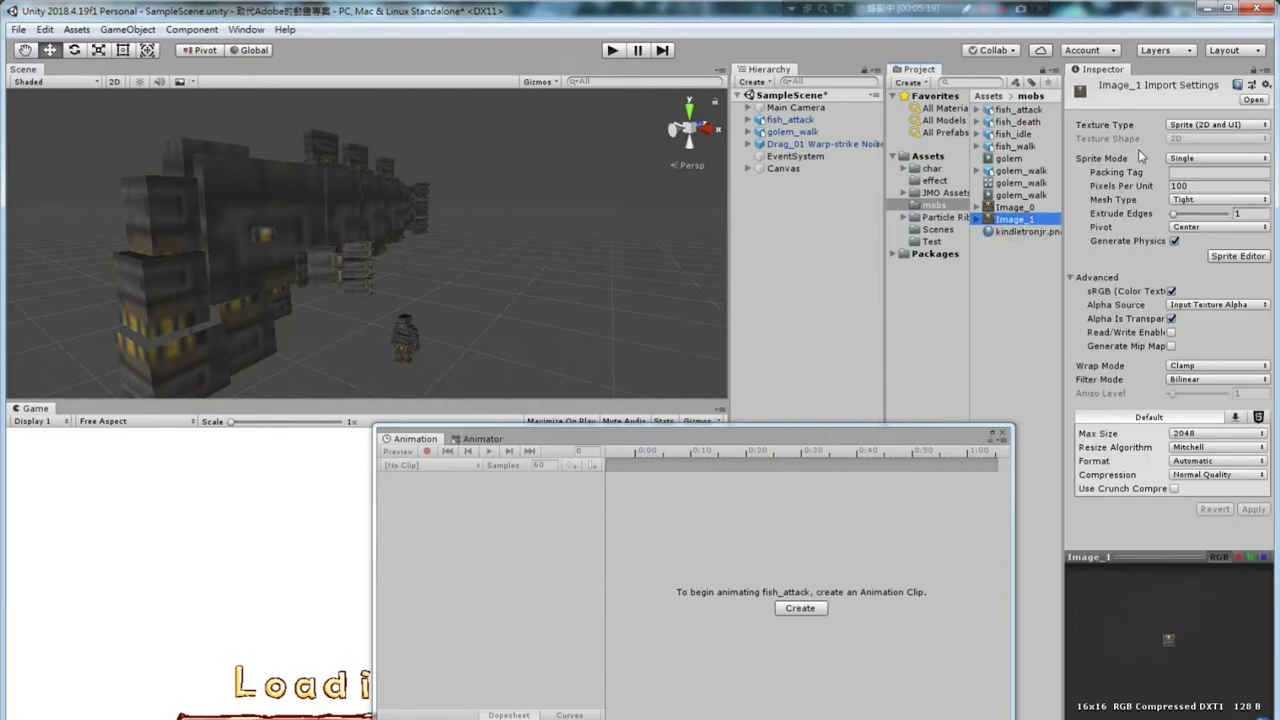
{"action": "left_click", "coordinate": [1192, 366]}
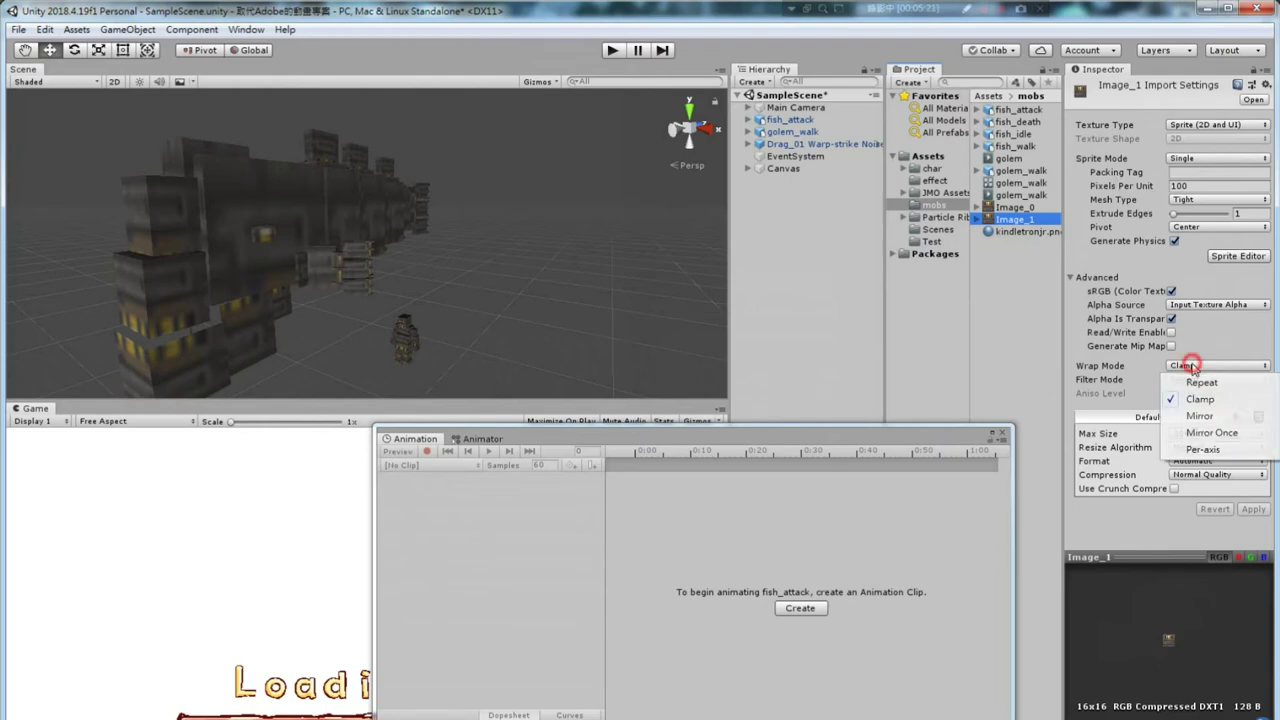
{"action": "left_click", "coordinate": [1185, 400]}
{"action": "left_click", "coordinate": [1185, 380]}
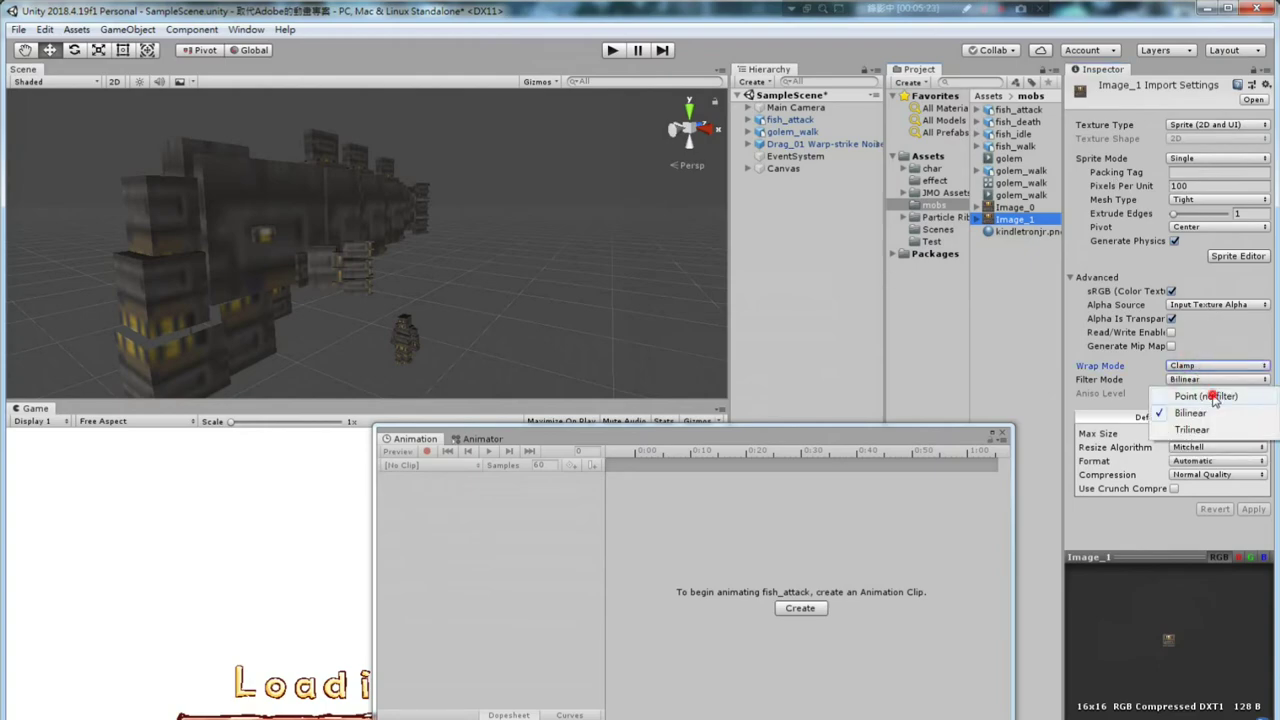
{"action": "left_click", "coordinate": [1206, 396]}
{"action": "left_click", "coordinate": [1002, 300]}
{"action": "left_click", "coordinate": [686, 422]}
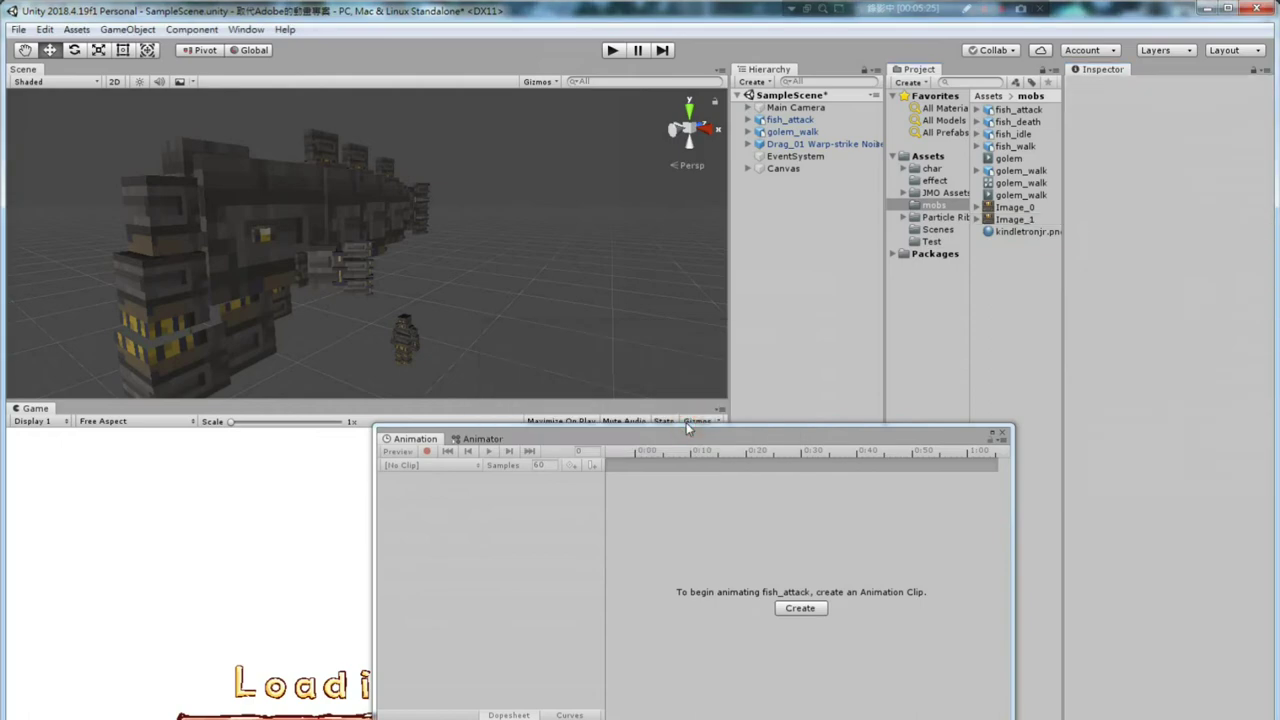
- Set the kindletronjr.png.002 material's albedo colour to pure white
{"action": "left_click", "coordinate": [1018, 232]}
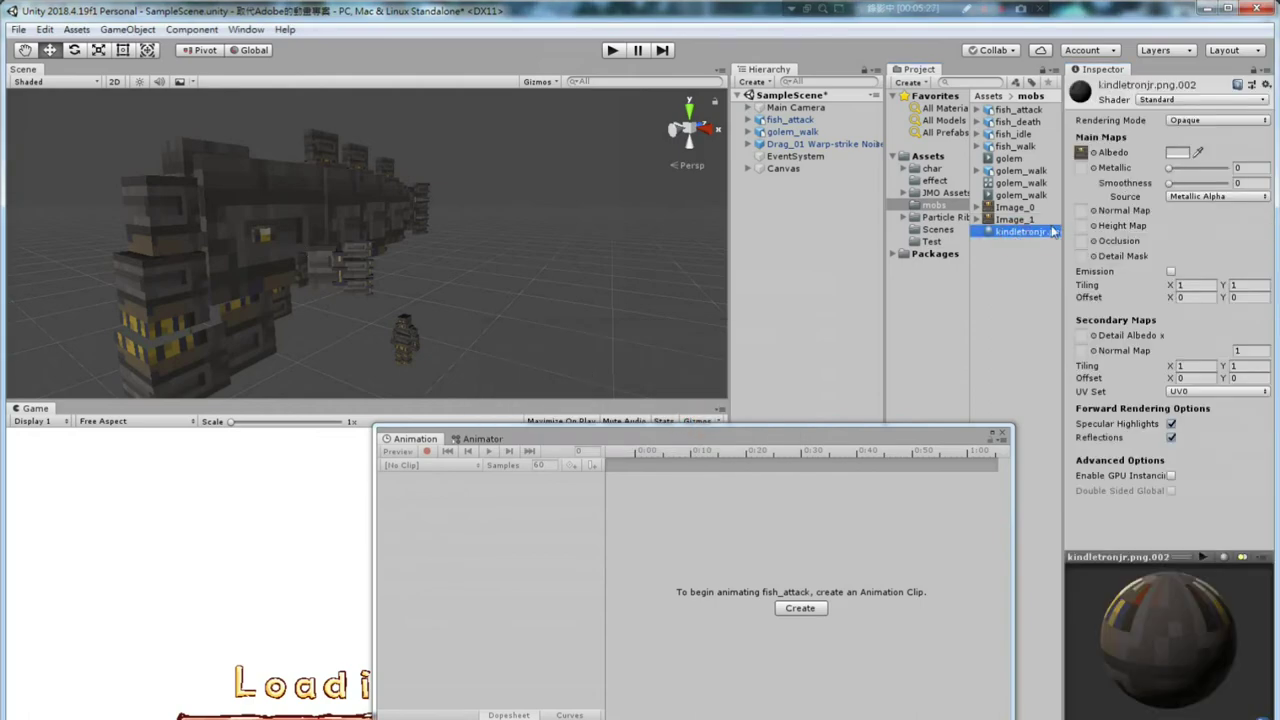
{"action": "left_click", "coordinate": [1180, 152]}
{"action": "left_click_drag", "start_coordinate": [587, 461], "coordinate": [506, 422]}
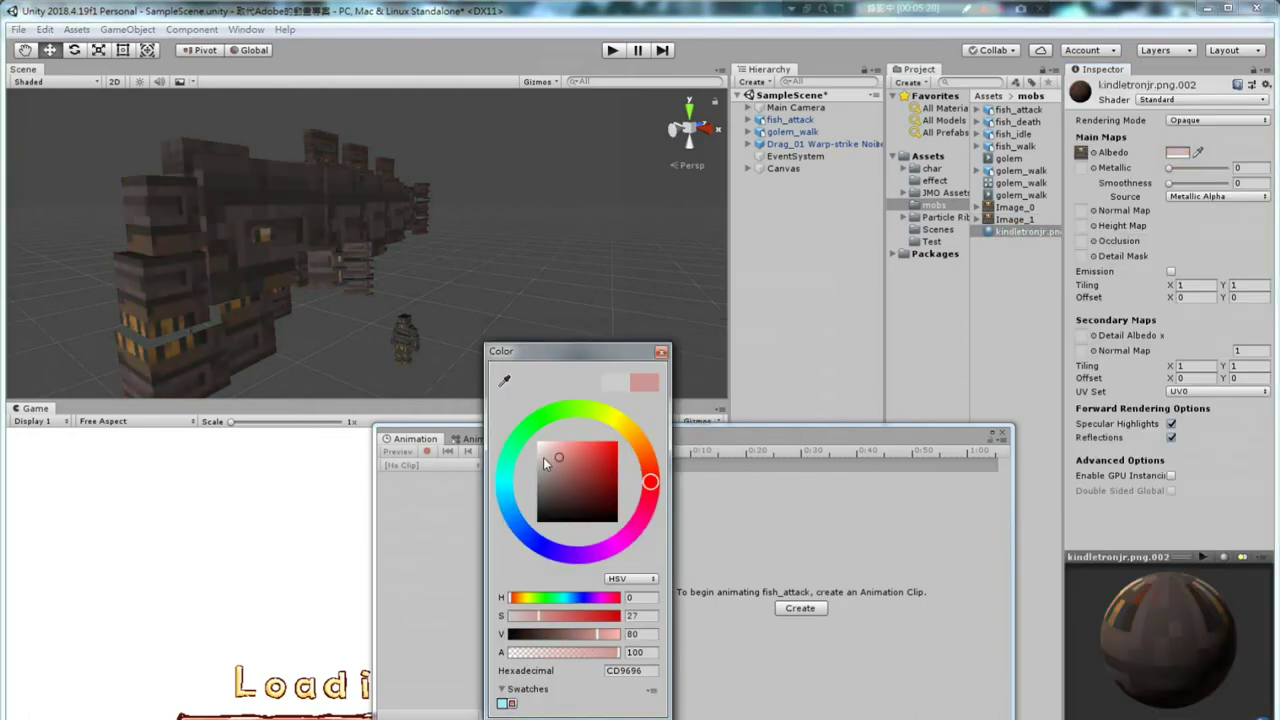
{"action": "left_click", "coordinate": [661, 352]}
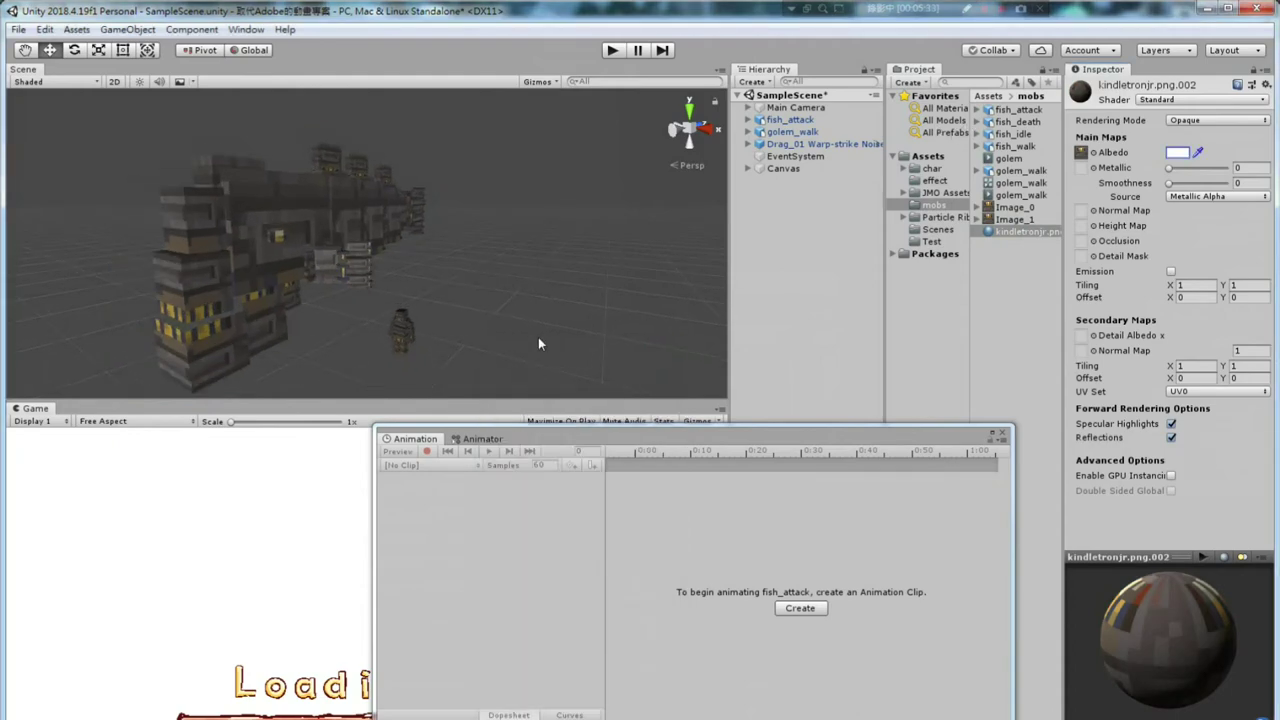
{"action": "left_click", "coordinate": [832, 121]}
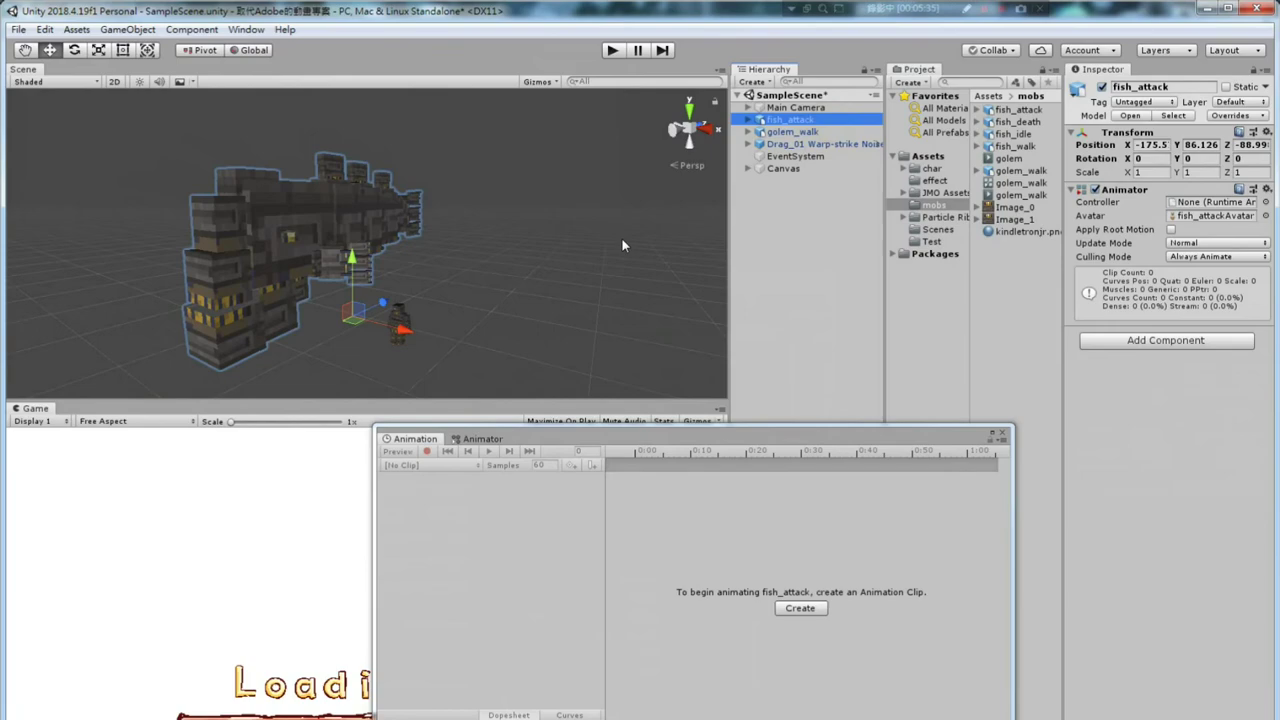
- Create a new animation clip for fish_attack saved as fish
{"action": "left_click_drag", "start_coordinate": [553, 437], "coordinate": [527, 436]}
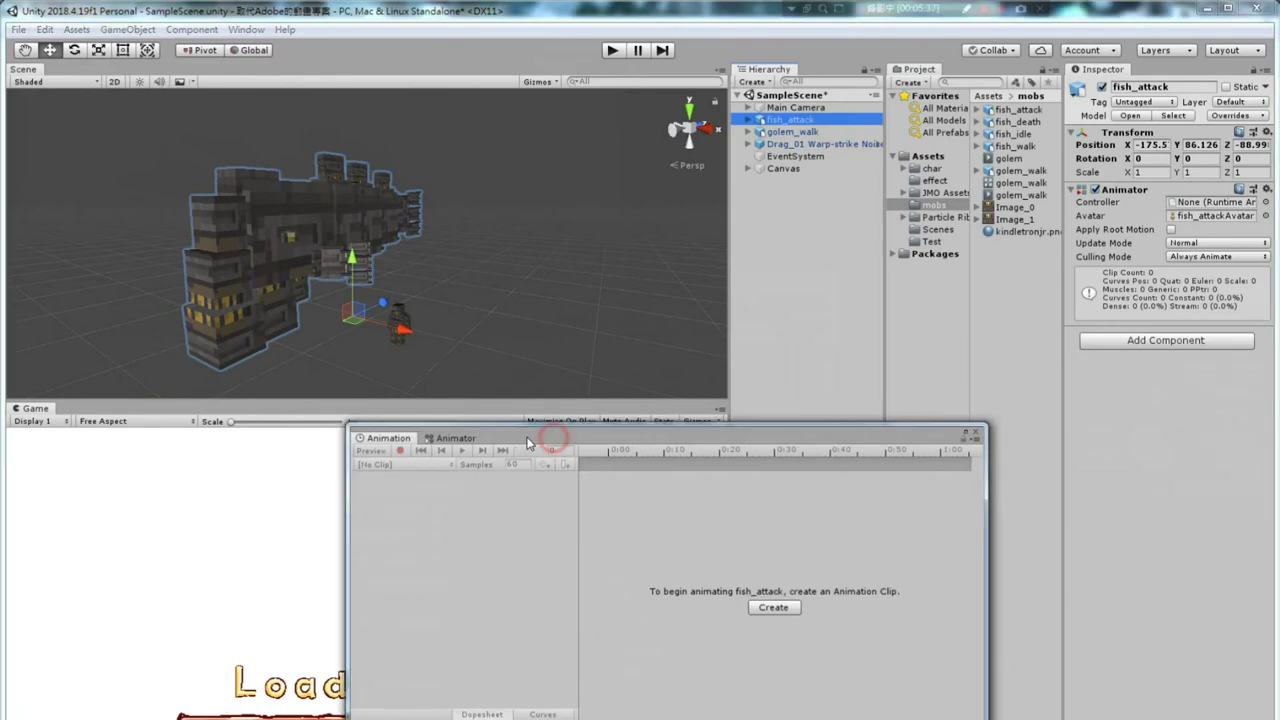
{"action": "left_click", "coordinate": [777, 612]}
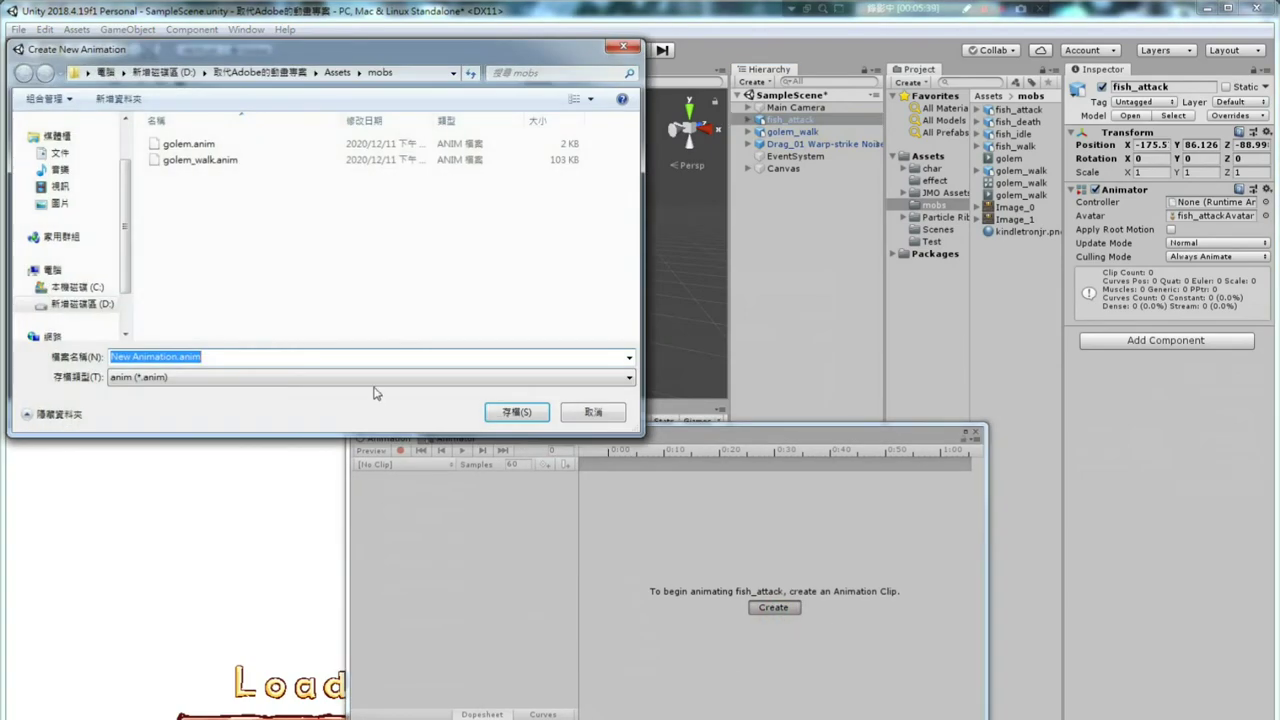
{"action": "type", "text": "fish"}
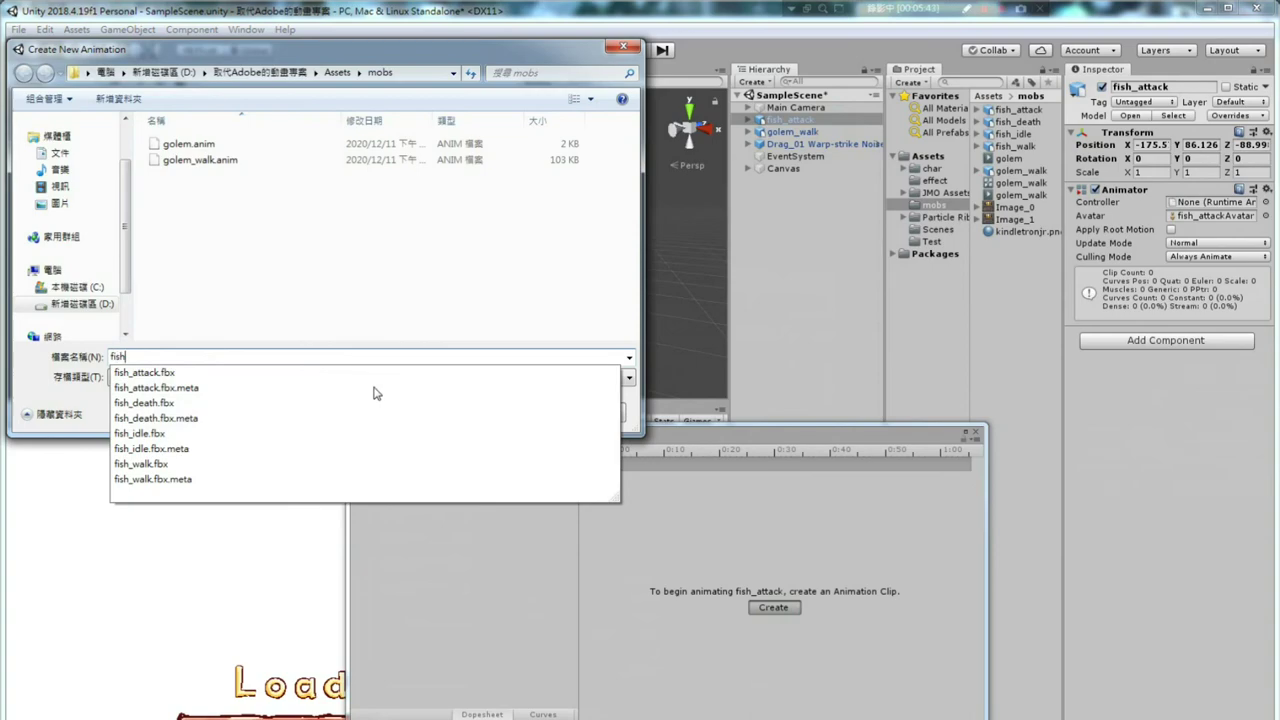
{"action": "key", "text": "Return"}
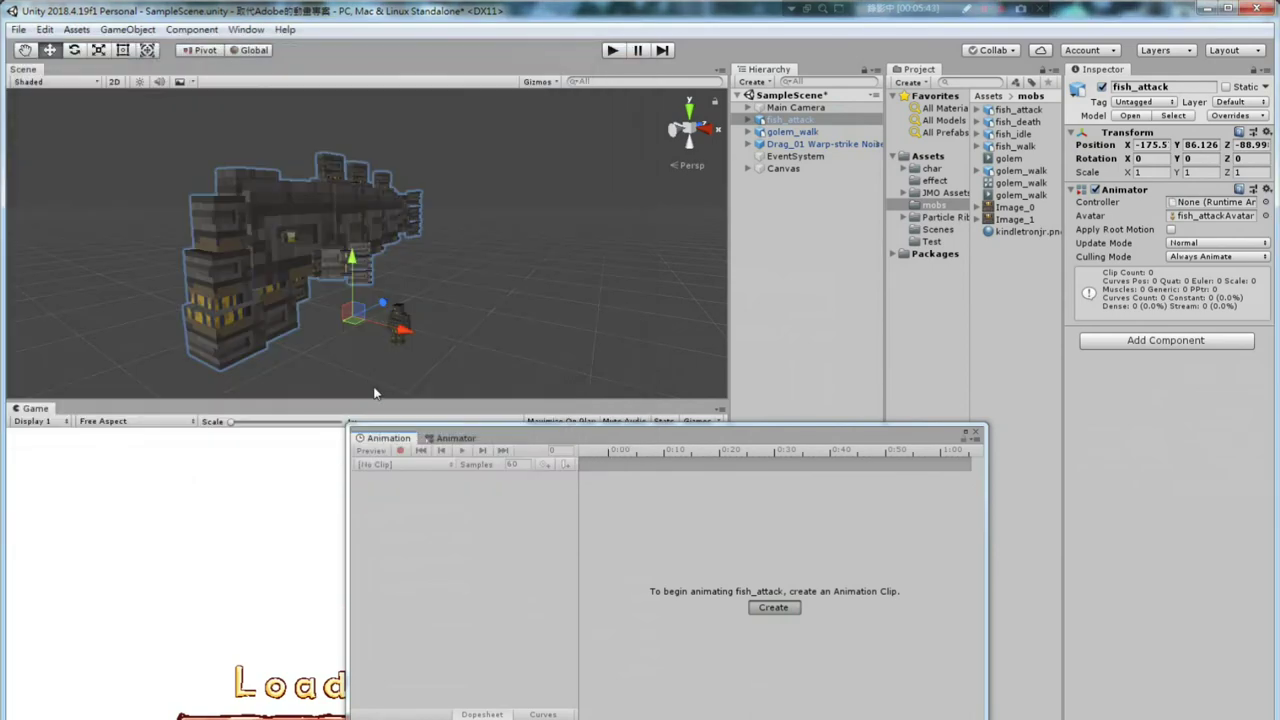
- Inspect the default fish state in the Animator graph, then expand the fish_attack model asset
{"action": "left_click", "coordinate": [452, 439]}
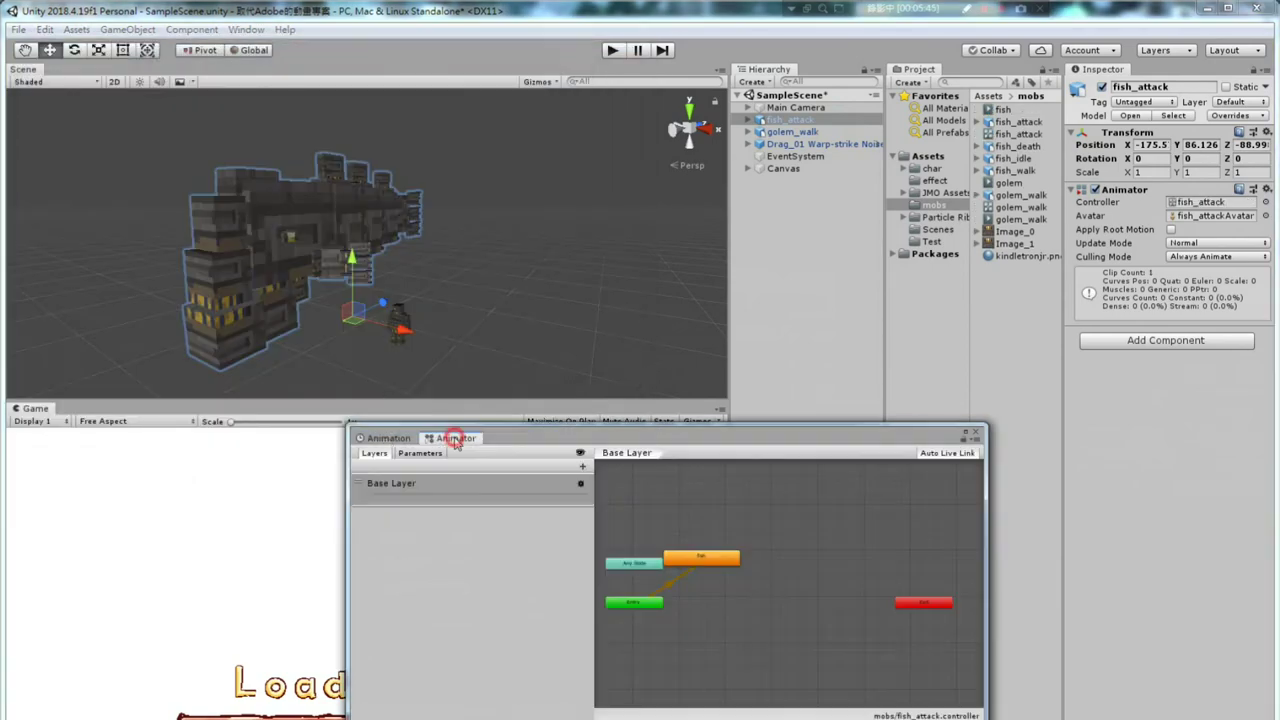
{"action": "left_click", "coordinate": [703, 562]}
{"action": "scroll", "coordinate": [711, 598], "scroll_direction": "up", "scroll_amount": 2}
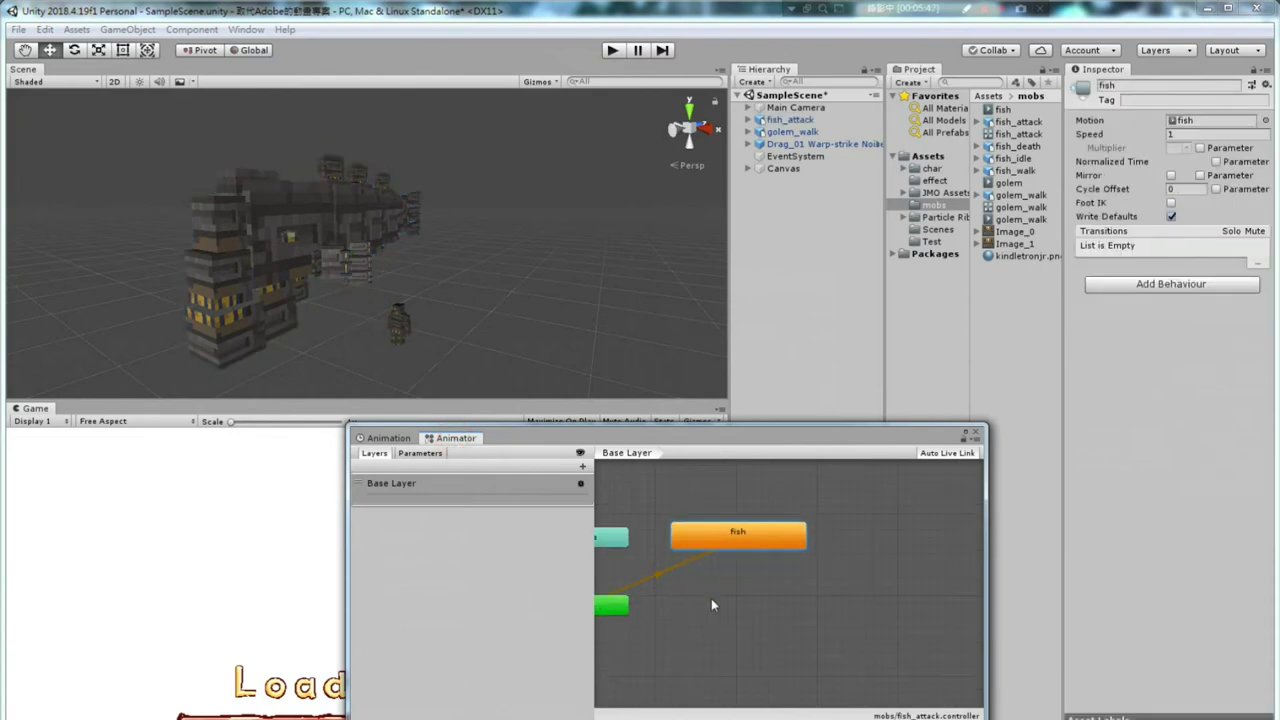
{"action": "scroll", "coordinate": [711, 598], "scroll_direction": "up", "scroll_amount": 1}
{"action": "scroll", "coordinate": [714, 598], "scroll_direction": "down", "scroll_amount": 1}
{"action": "scroll", "coordinate": [712, 612], "scroll_direction": "down", "scroll_amount": 2}
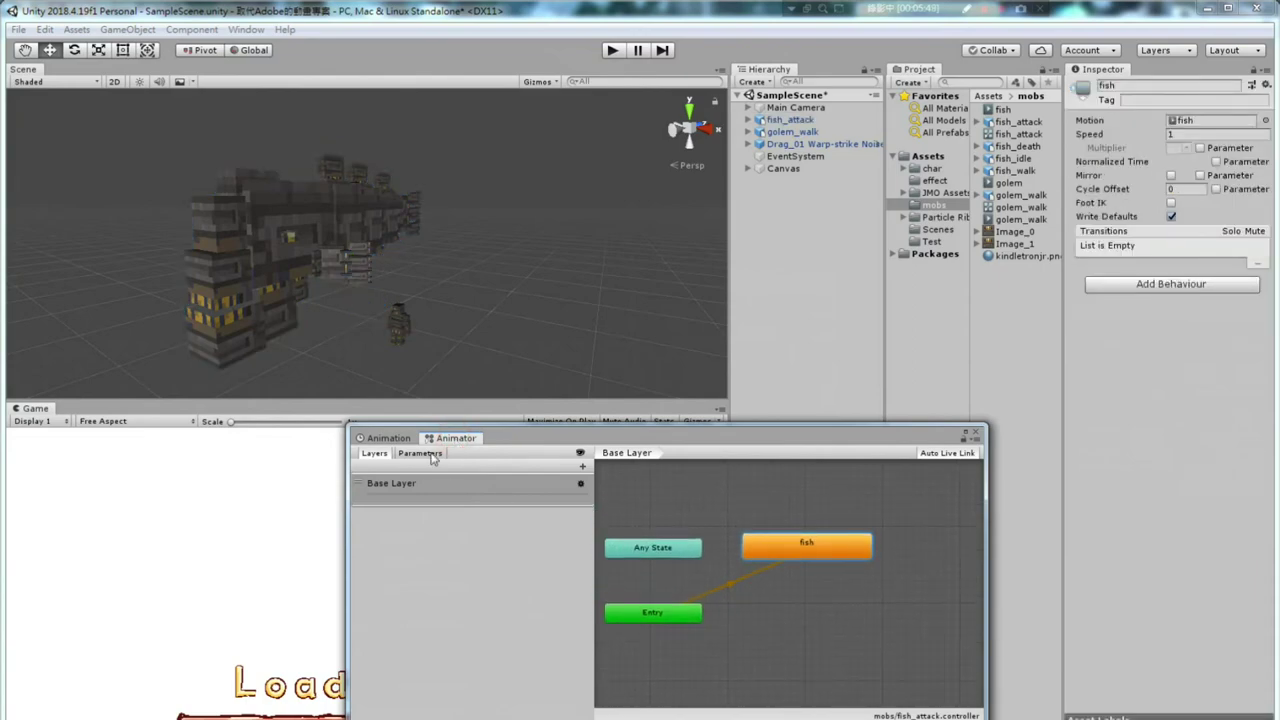
{"action": "left_click", "coordinate": [386, 439]}
{"action": "left_click", "coordinate": [455, 440]}
{"action": "left_click", "coordinate": [1018, 122]}
{"action": "left_click", "coordinate": [978, 122]}
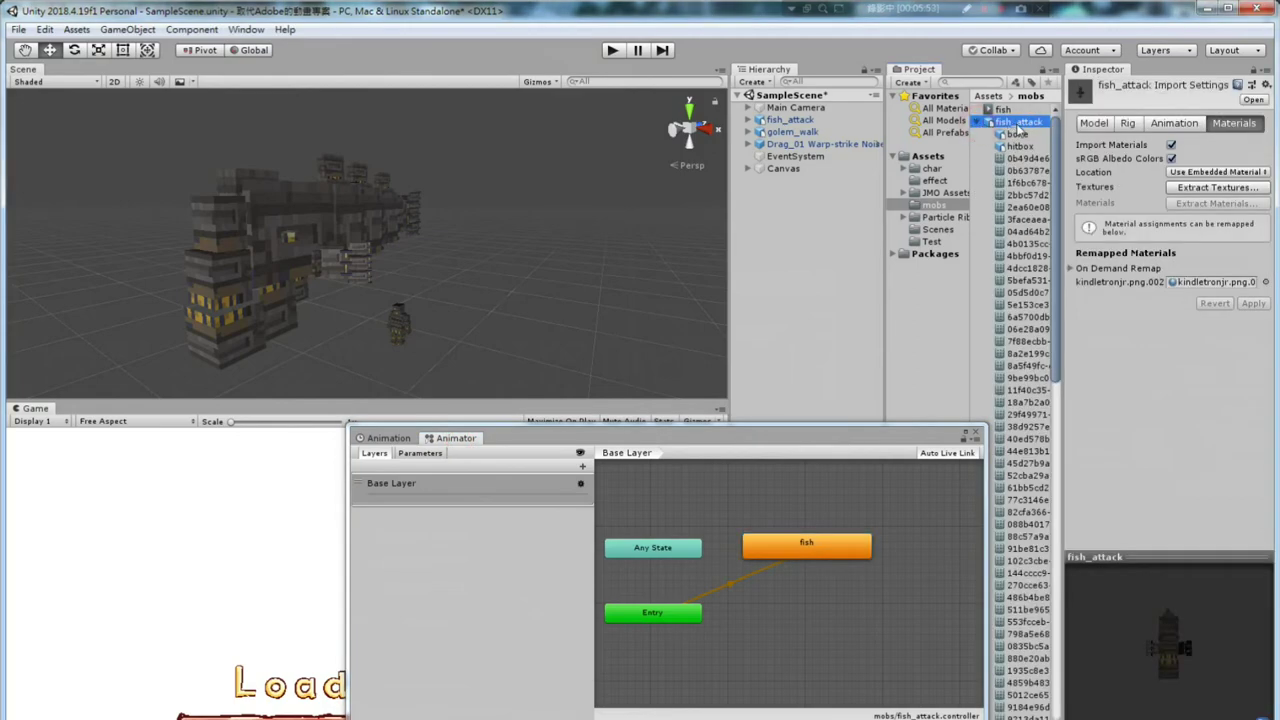
- Inspect the Scene animation clip inside the fish_attack model
{"action": "right_click", "coordinate": [1018, 128]}
{"action": "left_click", "coordinate": [1080, 203]}
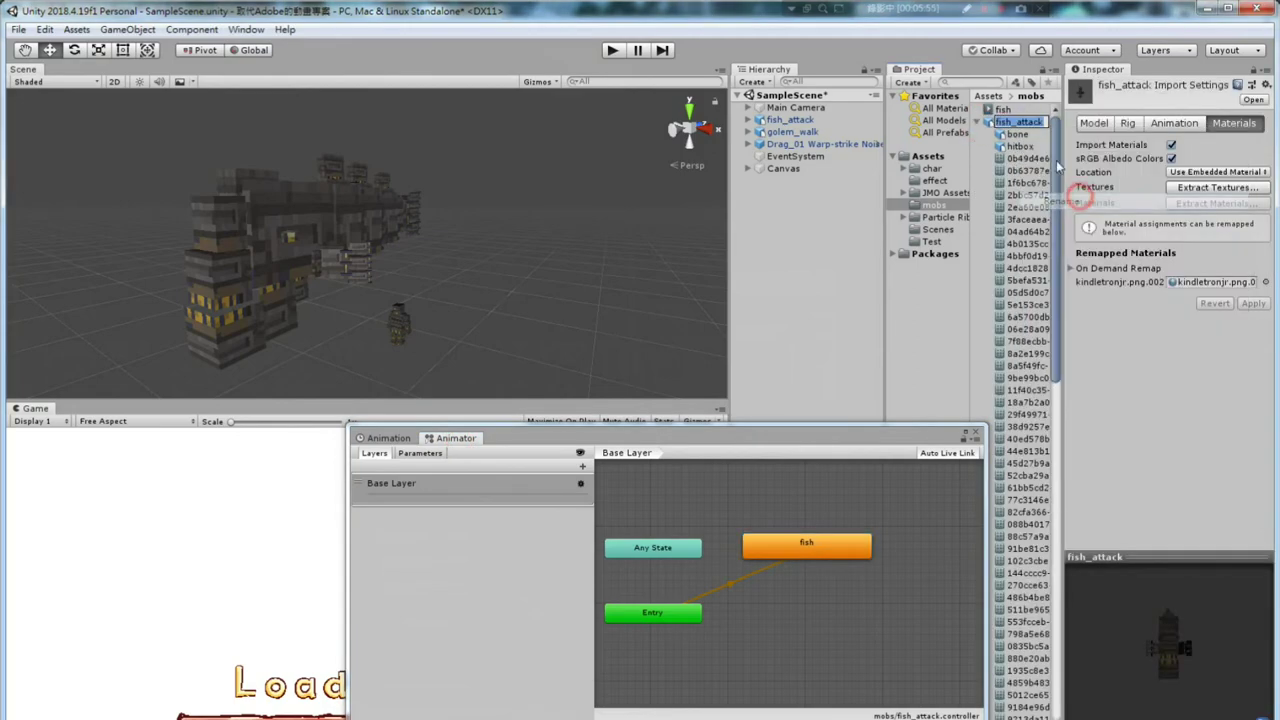
{"action": "left_click_drag", "start_coordinate": [1053, 286], "coordinate": [1049, 636]}
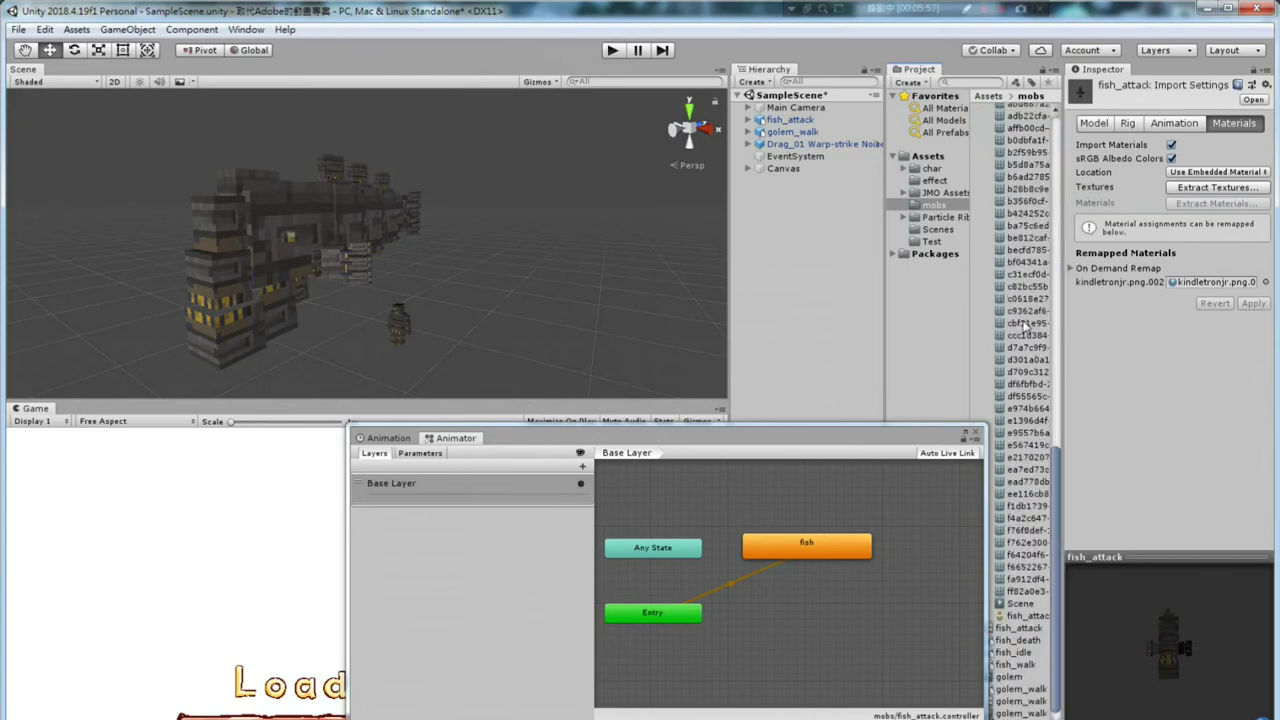
{"action": "left_click", "coordinate": [1020, 583]}
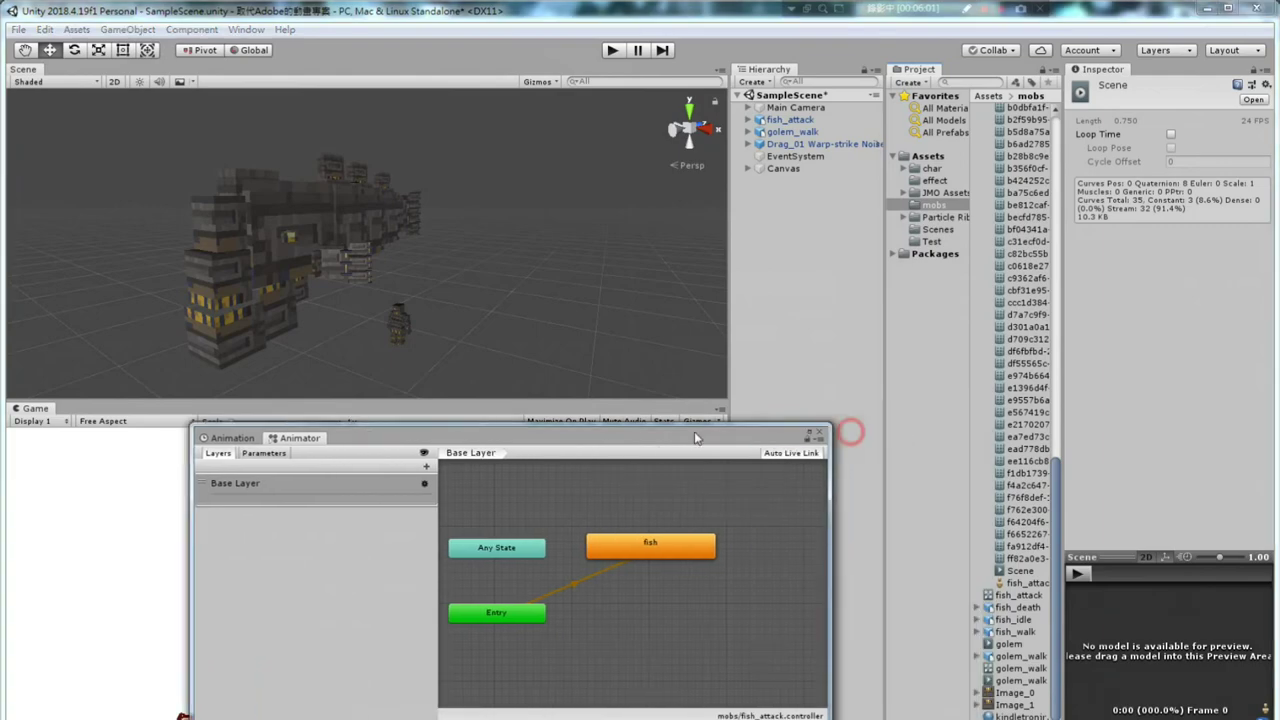
{"action": "left_click_drag", "start_coordinate": [855, 430], "coordinate": [697, 430]}
{"action": "right_click", "coordinate": [1007, 675]}
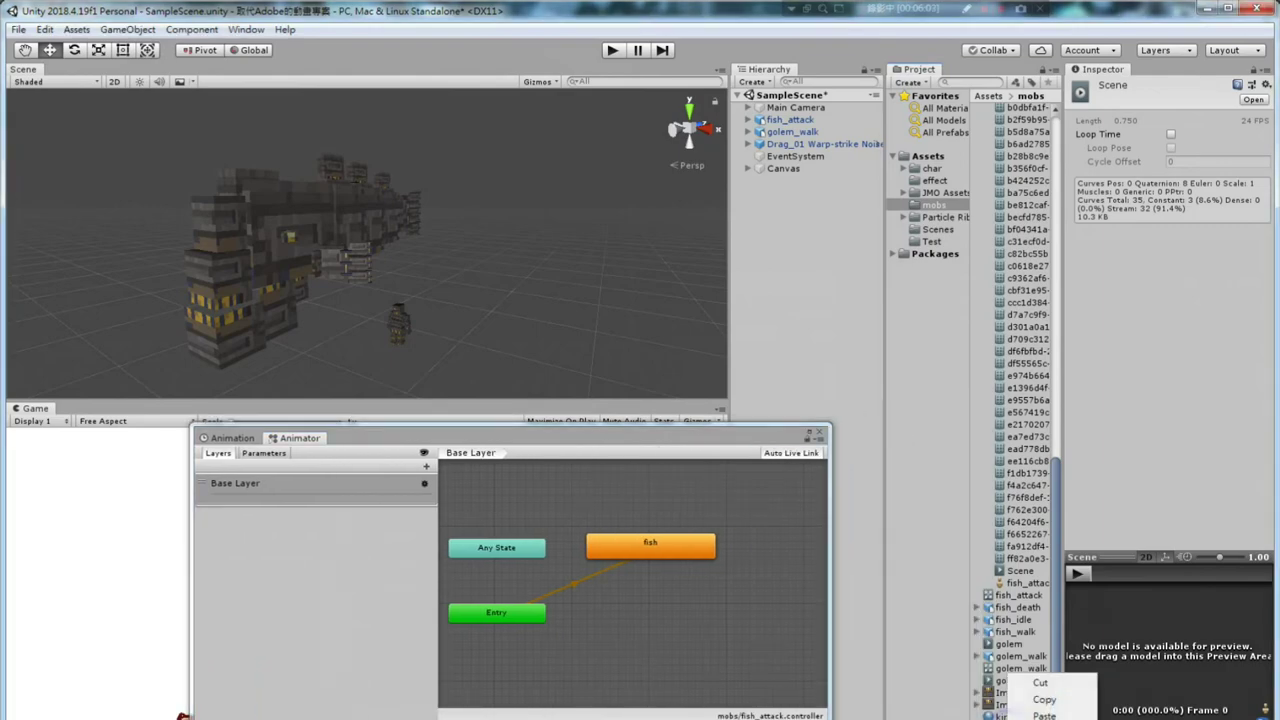
{"action": "key", "text": "Escape"}
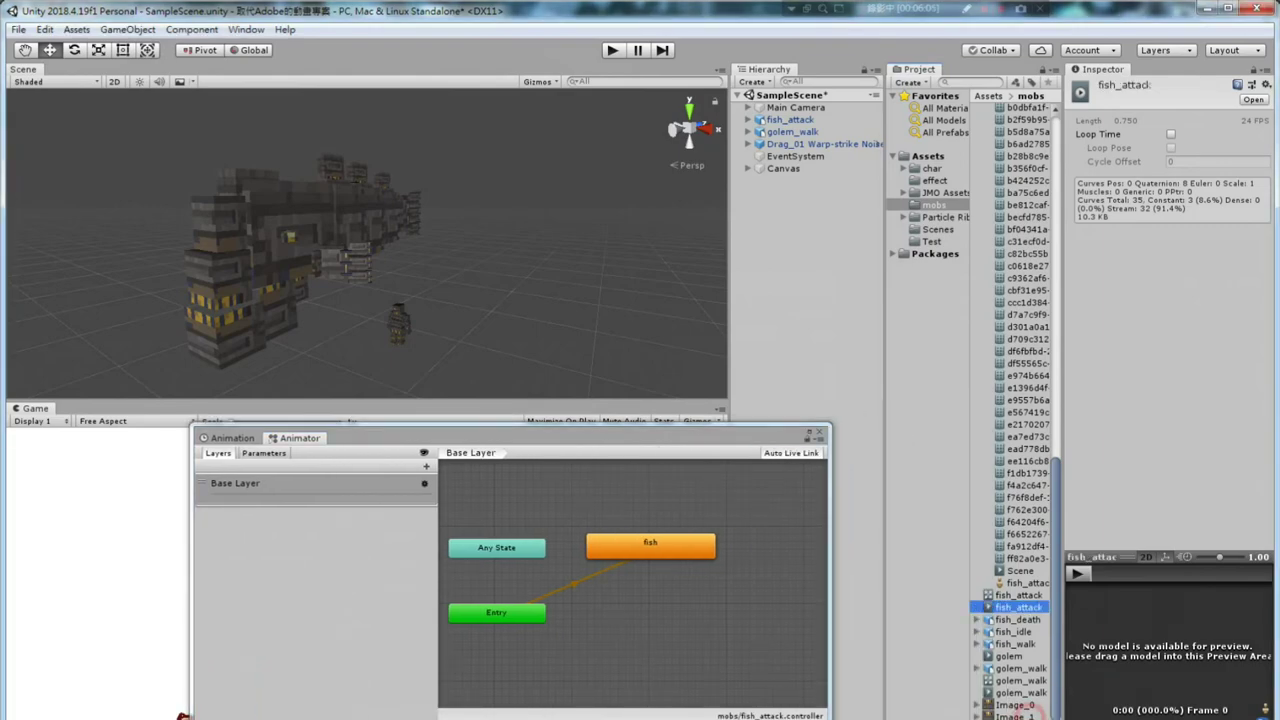
- Expand the fish_death model and inspect its extracted Scene clip
{"action": "left_click", "coordinate": [1013, 620]}
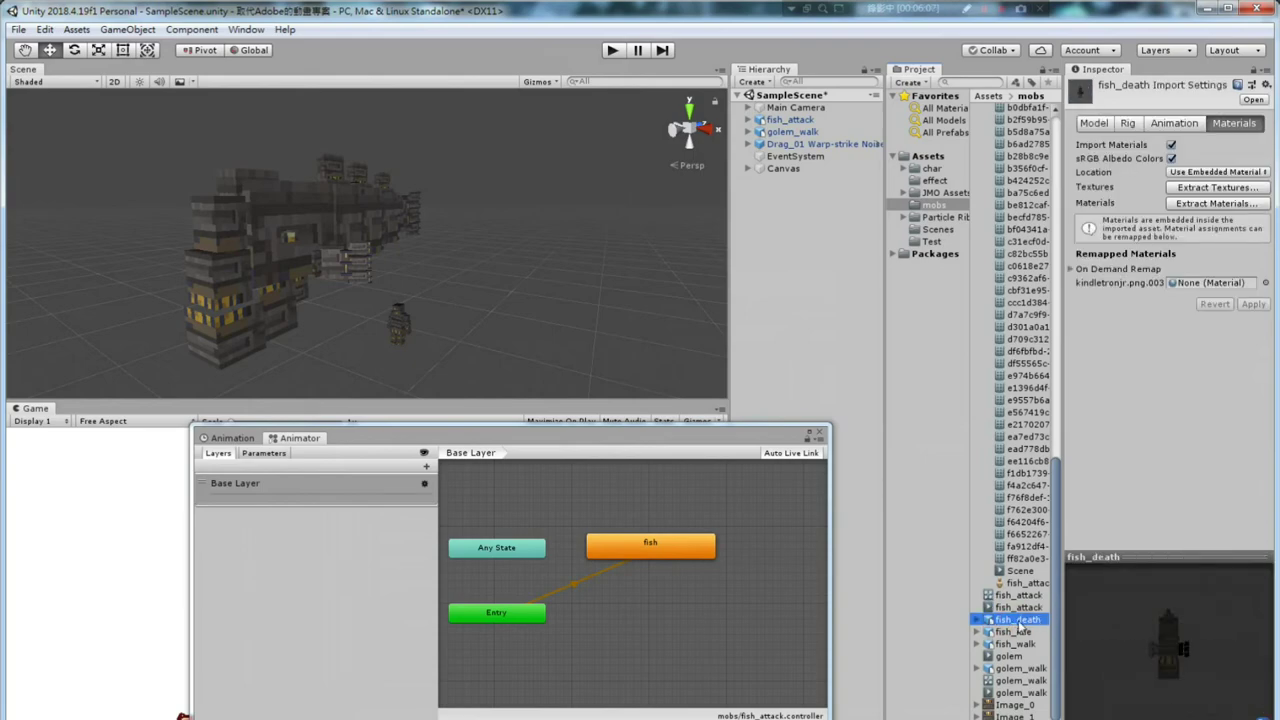
{"action": "left_click", "coordinate": [1018, 622]}
{"action": "left_click", "coordinate": [977, 620]}
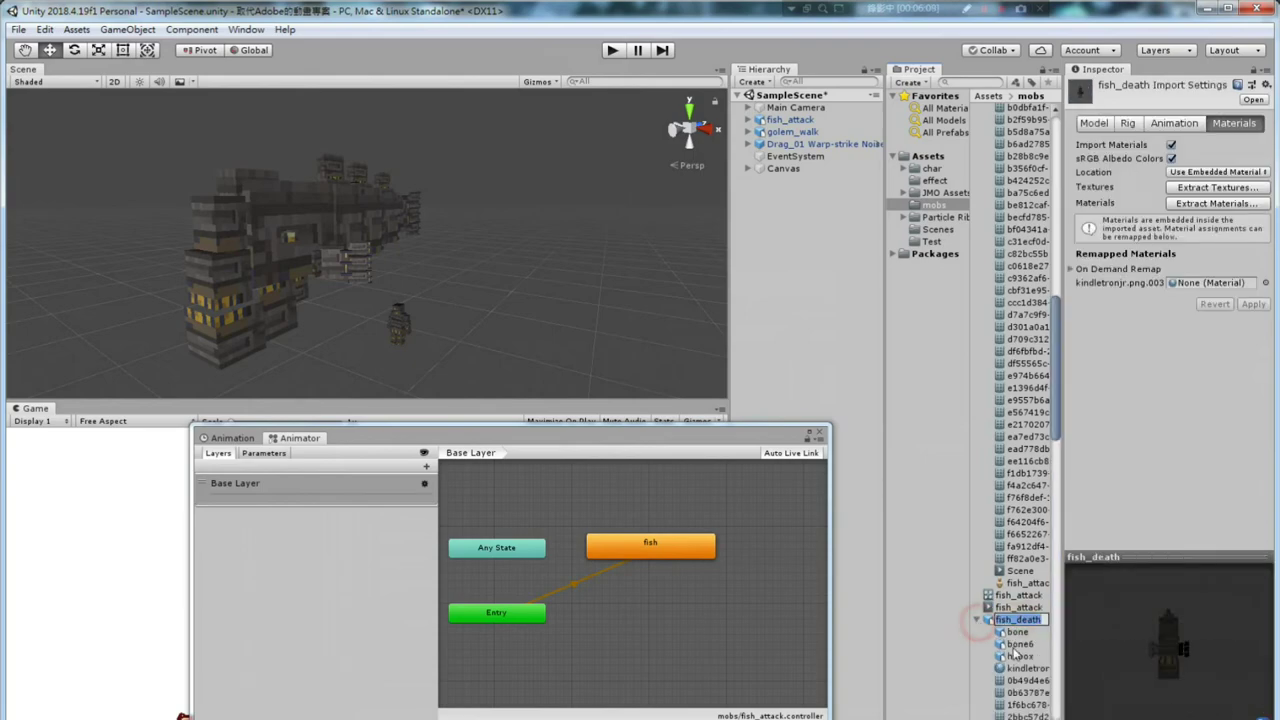
{"action": "scroll", "coordinate": [1016, 655], "scroll_direction": "up", "scroll_amount": 2}
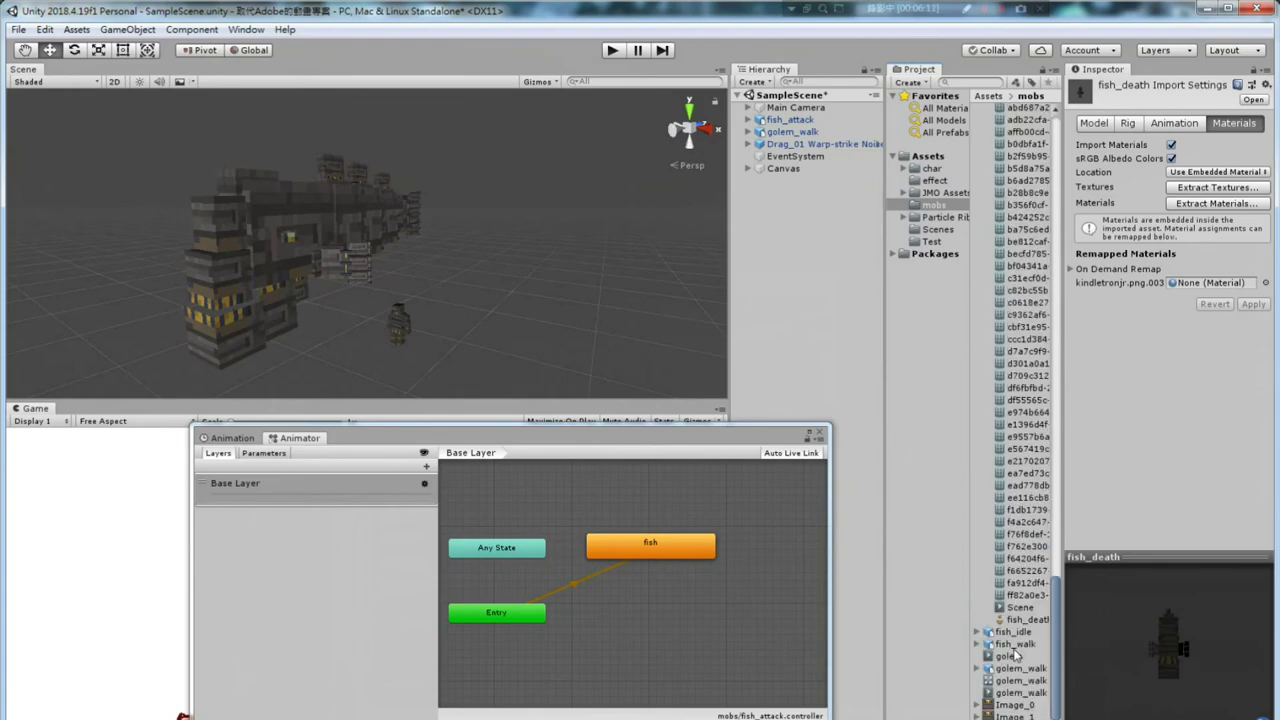
{"action": "left_click", "coordinate": [1020, 608]}
- Review the fish_idle and fish_walk clips, collapse the model foldouts and deselect
{"action": "scroll", "coordinate": [1014, 686], "scroll_direction": "down", "scroll_amount": 1}
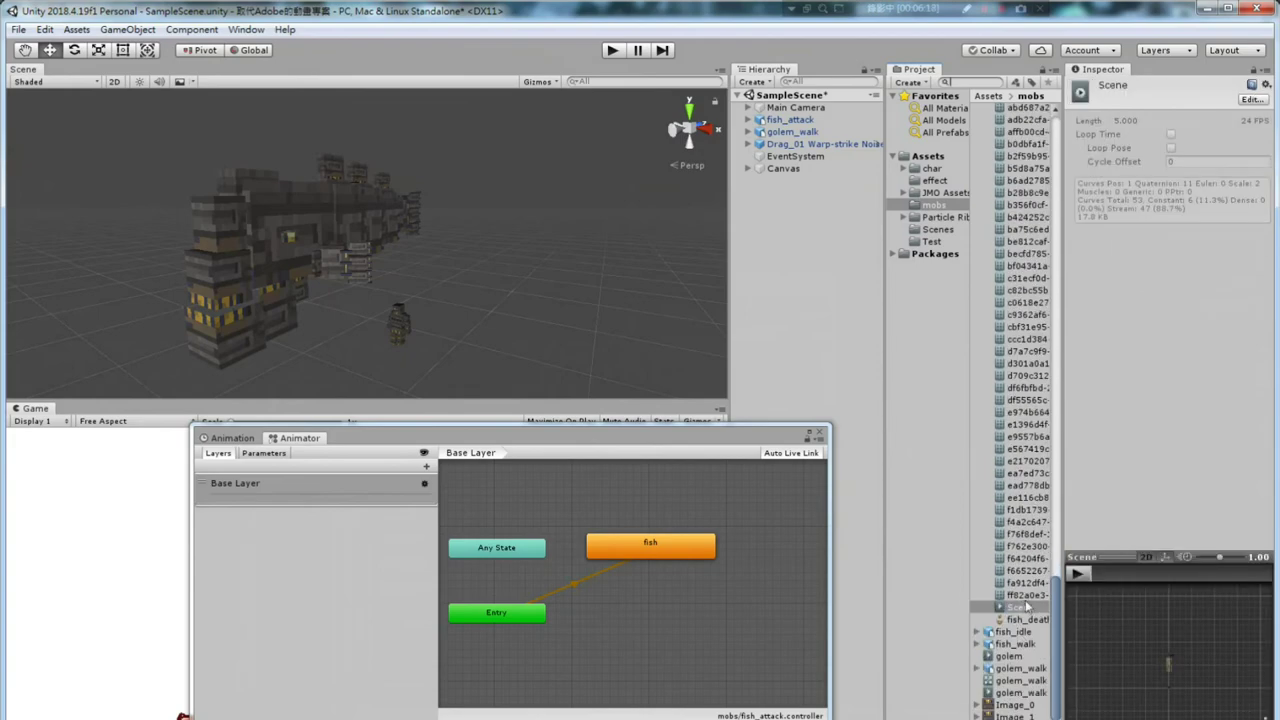
{"action": "left_click", "coordinate": [1010, 645]}
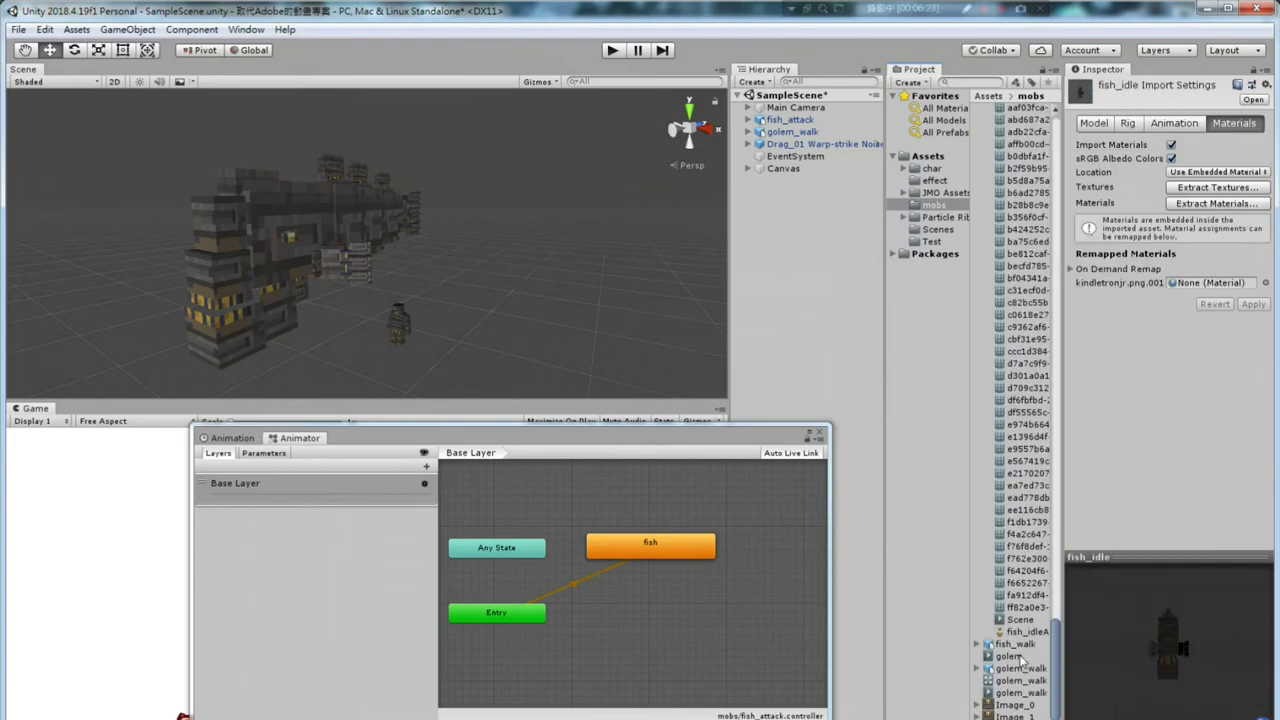
{"action": "scroll", "coordinate": [1016, 660], "scroll_direction": "up", "scroll_amount": 2}
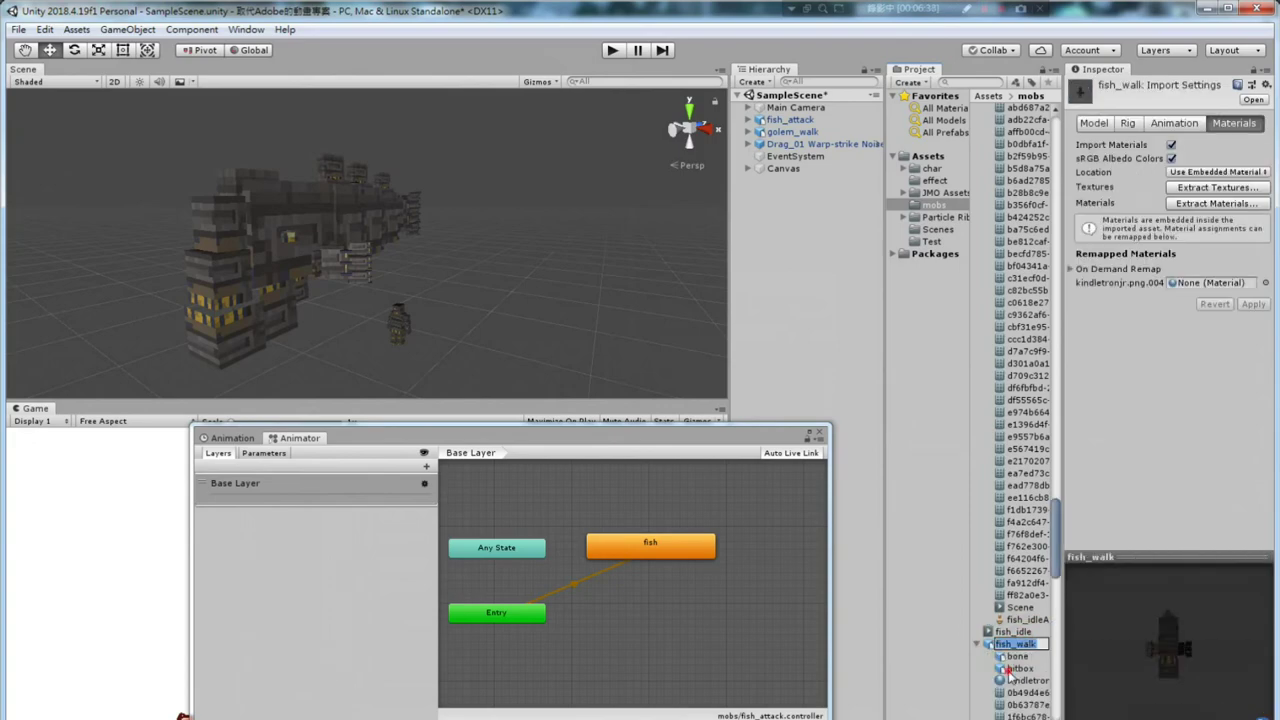
{"action": "left_click", "coordinate": [1018, 650]}
{"action": "scroll", "coordinate": [1015, 400], "scroll_direction": "up", "scroll_amount": 20}
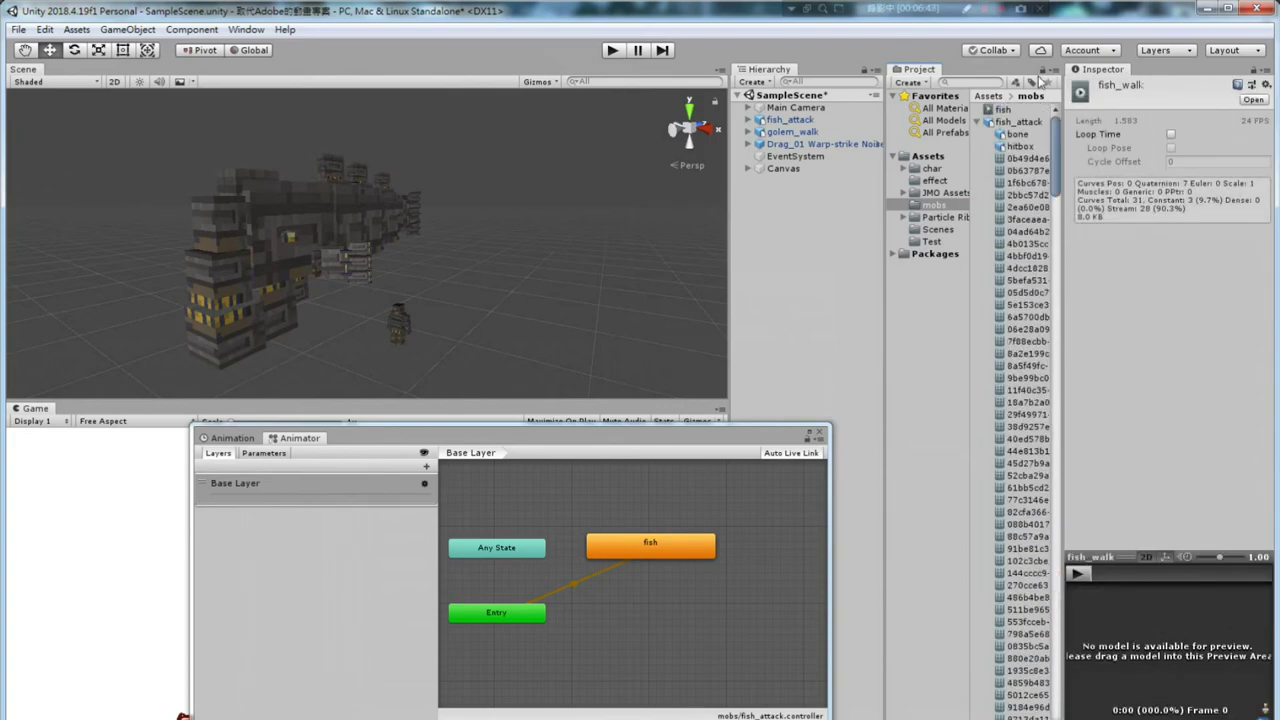
{"action": "left_click", "coordinate": [979, 184]}
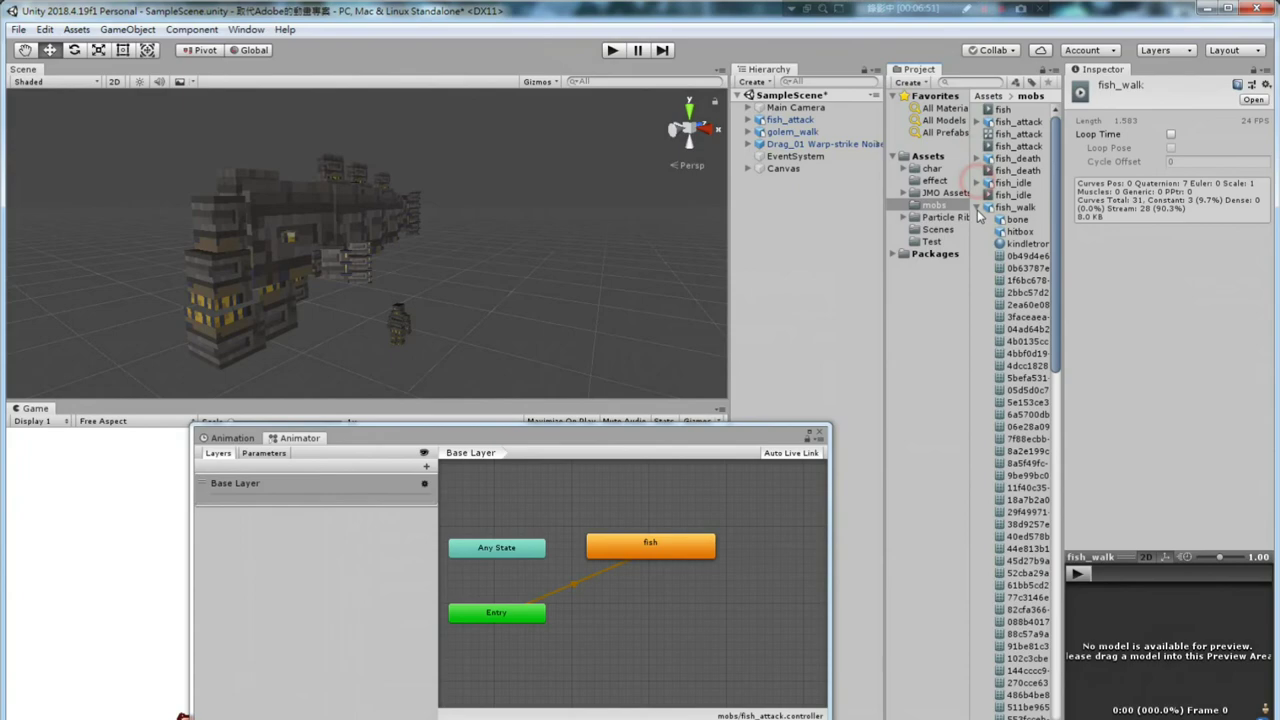
{"action": "left_click", "coordinate": [1025, 389]}
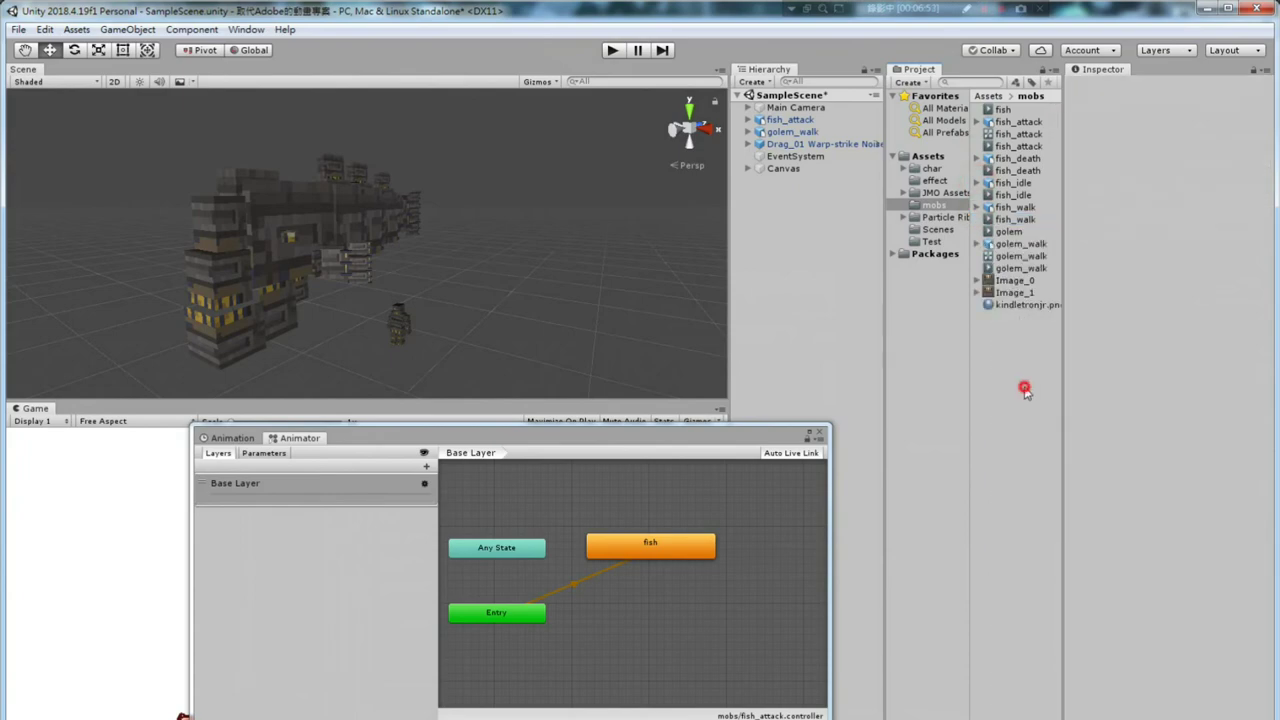
- Drop the fish_attack, fish_death, fish_idle and fish_walk clips into the Animator graph as states
{"action": "left_click", "coordinate": [1025, 146]}
{"action": "left_click_drag", "start_coordinate": [1025, 150], "coordinate": [586, 507]}
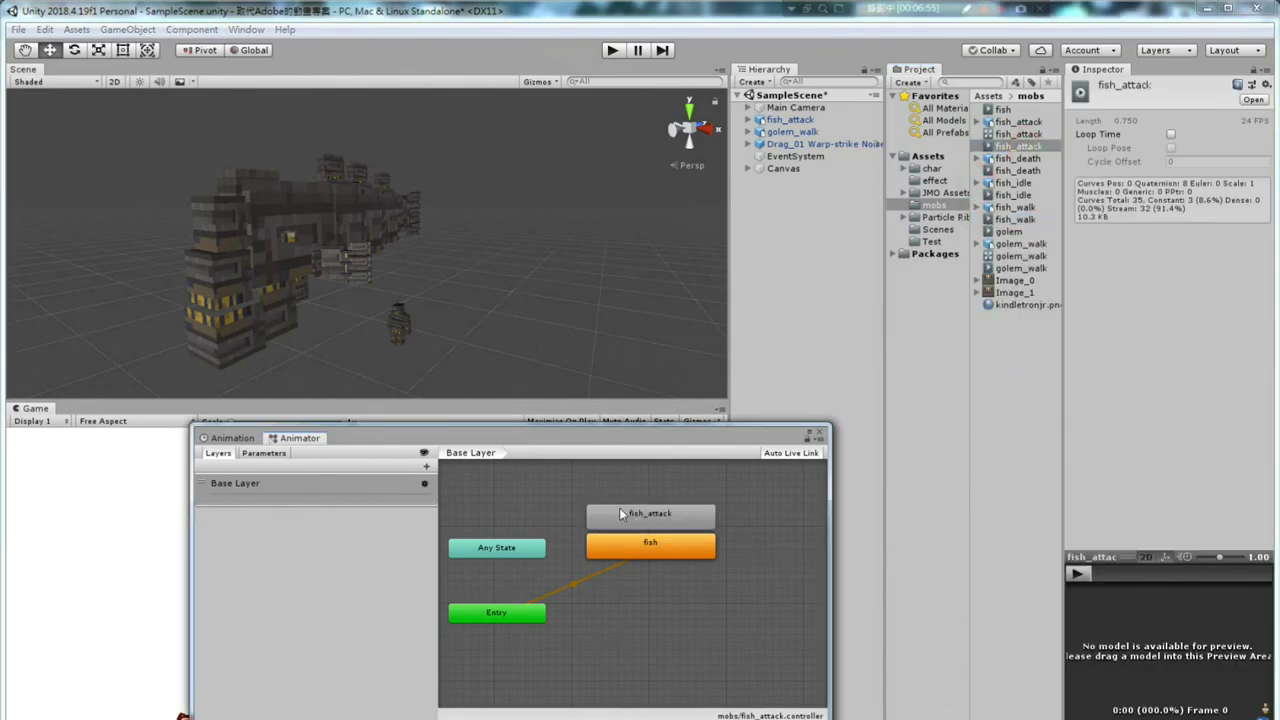
{"action": "left_click_drag", "start_coordinate": [1024, 179], "coordinate": [661, 557]}
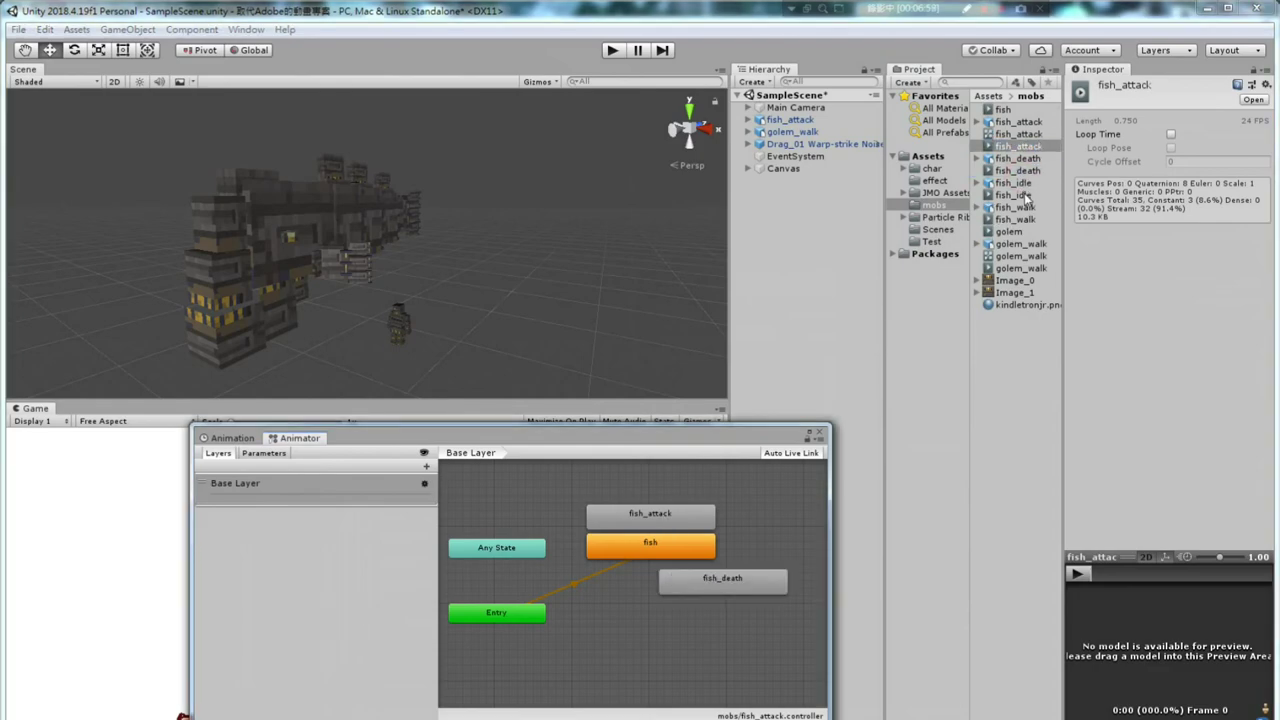
{"action": "mouse_move", "coordinate": [1025, 197]}
{"action": "left_mouse_down"}
{"action": "mouse_move", "coordinate": [582, 492]}
{"action": "mouse_move", "coordinate": [627, 620]}
{"action": "left_mouse_up"}
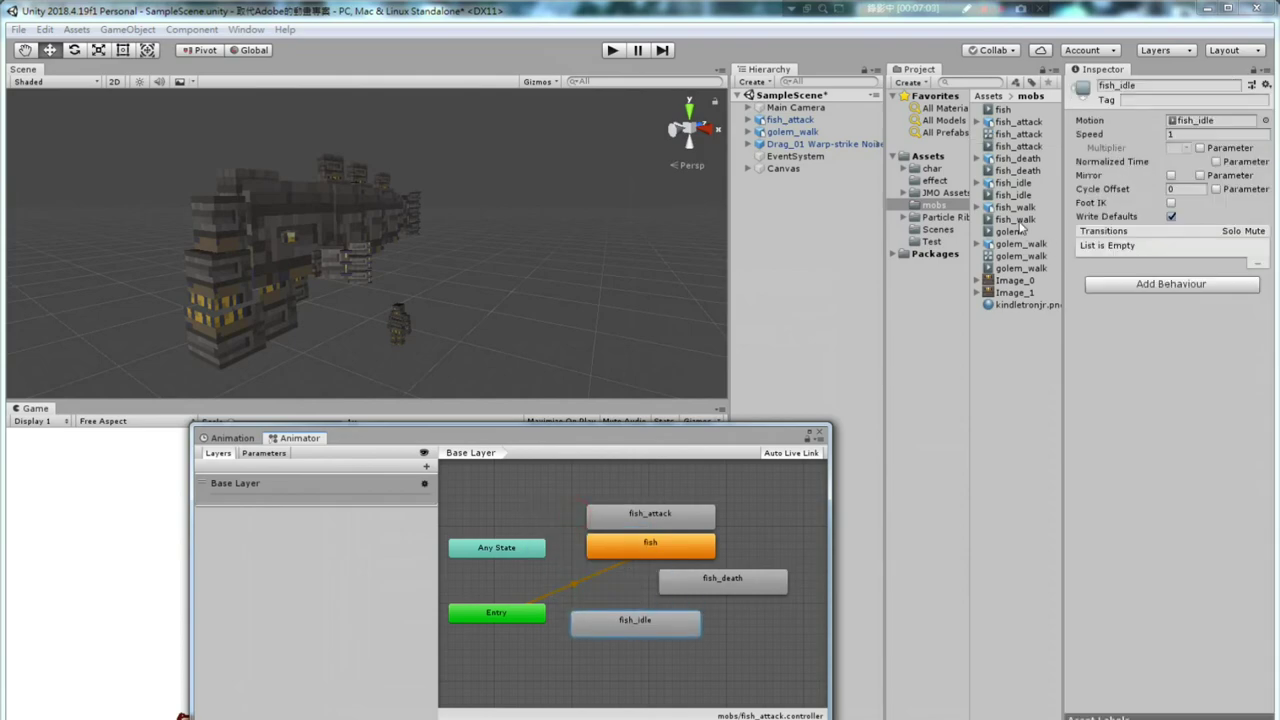
{"action": "mouse_move", "coordinate": [1022, 228]}
{"action": "left_mouse_down"}
{"action": "mouse_move", "coordinate": [720, 665]}
{"action": "mouse_move", "coordinate": [662, 661]}
{"action": "left_mouse_up"}
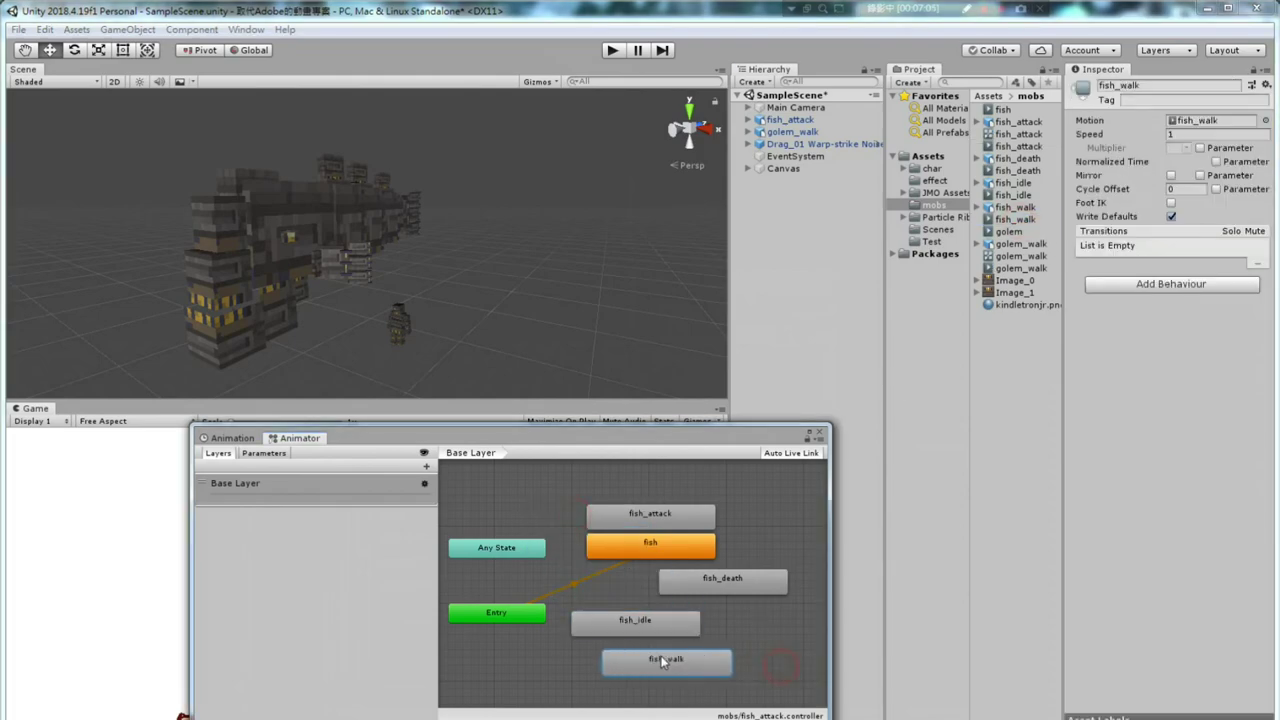
{"action": "left_click", "coordinate": [790, 120]}
- In the Animation window, play back the fish_attack and fish_death clips on the fish
{"action": "left_click", "coordinate": [232, 440]}
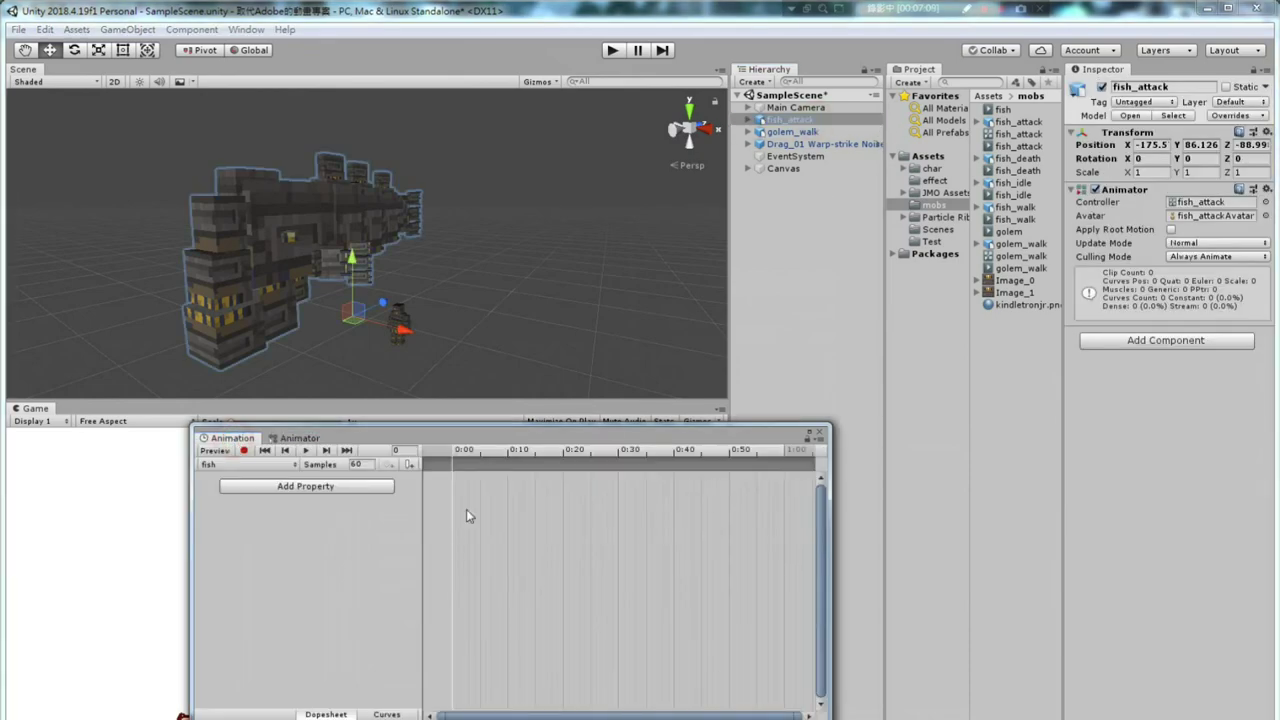
{"action": "left_click", "coordinate": [256, 466]}
{"action": "left_click", "coordinate": [257, 500]}
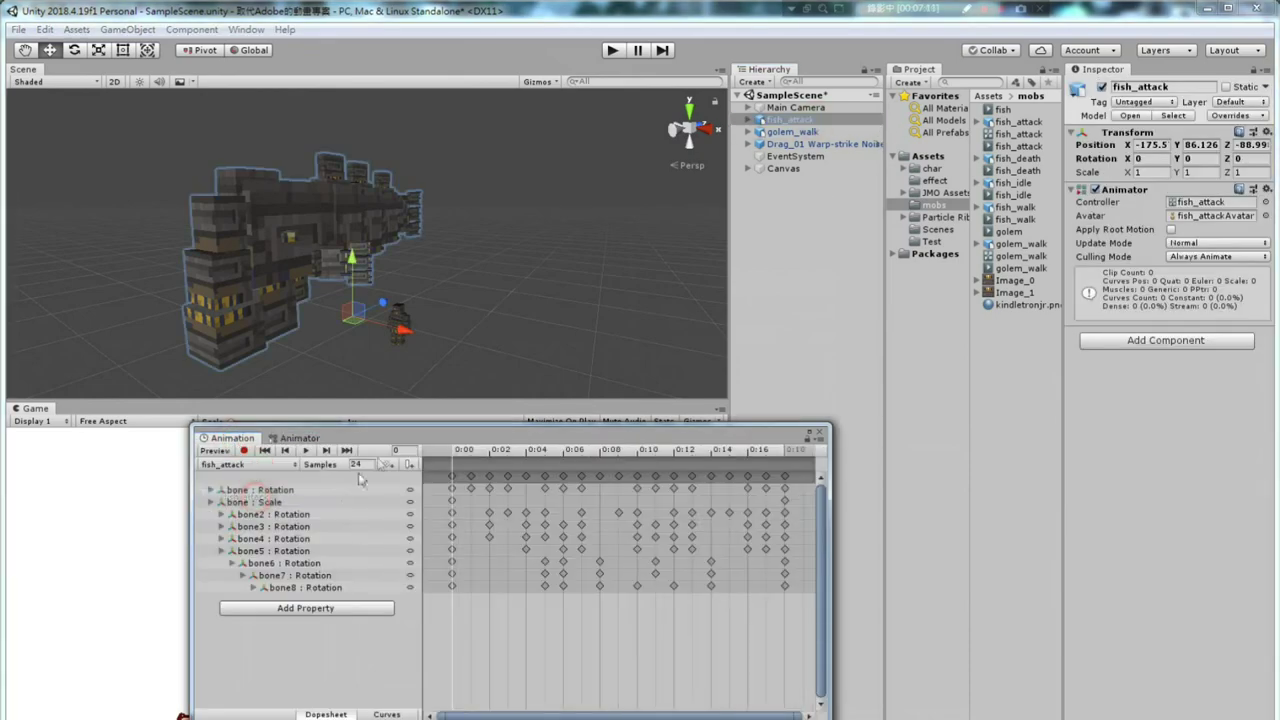
{"action": "left_click", "coordinate": [304, 451]}
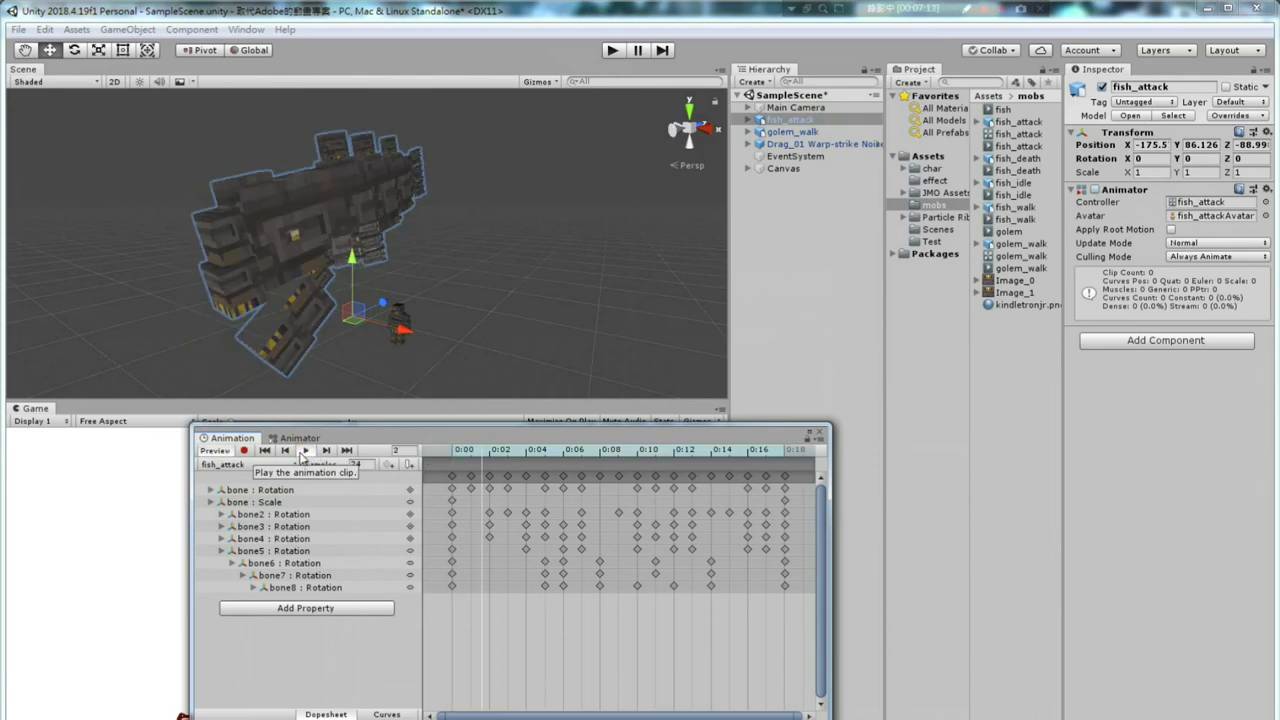
{"action": "left_click", "coordinate": [244, 466]}
{"action": "left_click", "coordinate": [242, 513]}
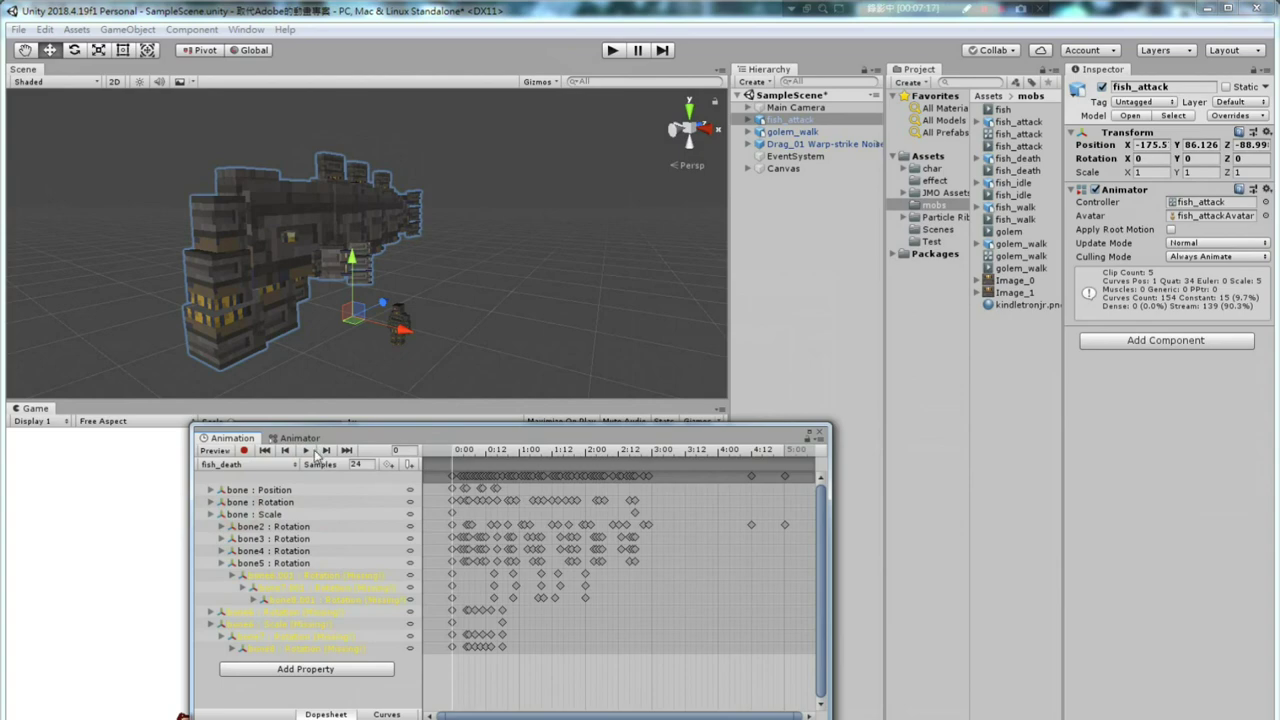
{"action": "left_click", "coordinate": [312, 452]}
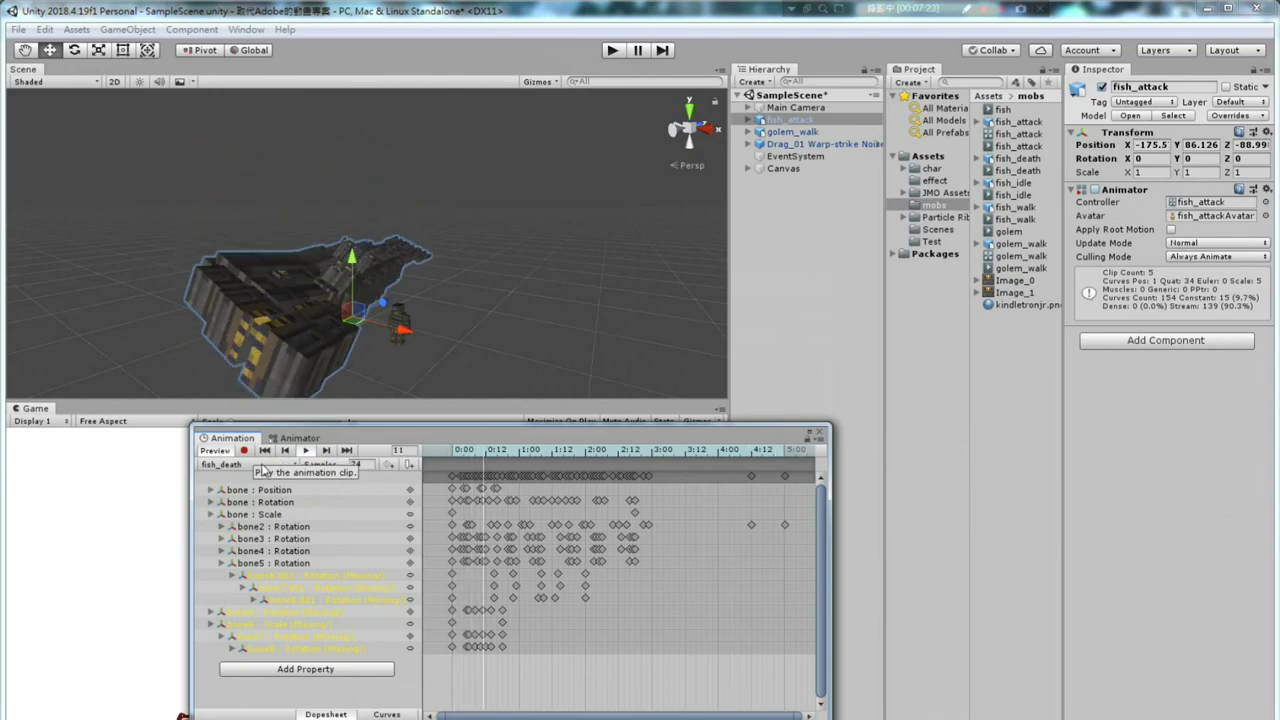
- Play the fish_idle and fish_walk clips, then return to the Animator and shift fish_attack right
{"action": "left_click", "coordinate": [262, 466]}
{"action": "left_click", "coordinate": [248, 535]}
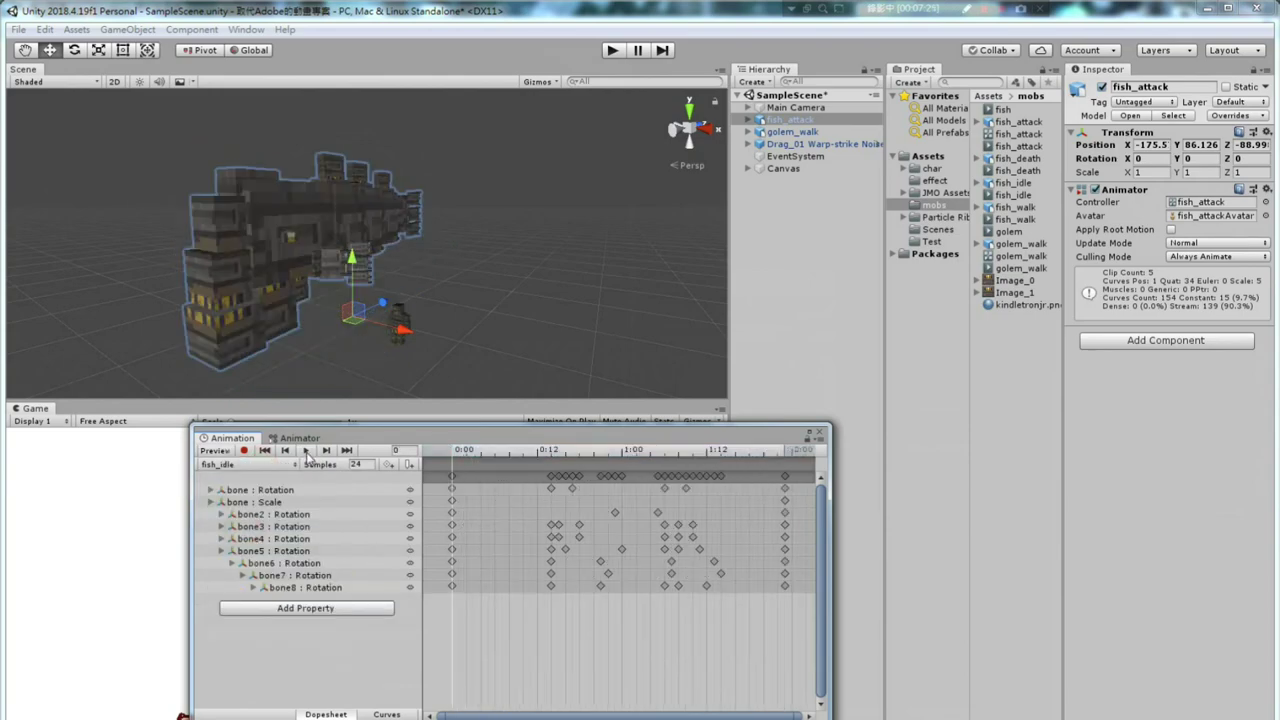
{"action": "left_click", "coordinate": [306, 451]}
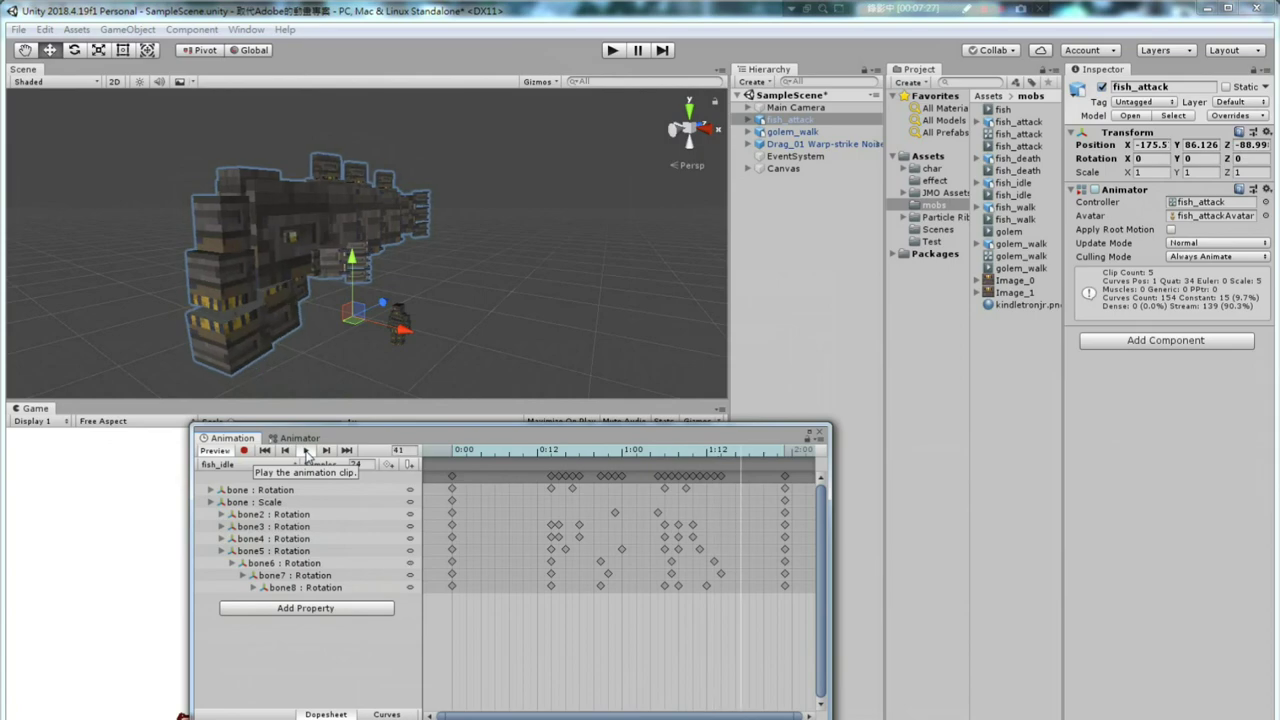
{"action": "left_click", "coordinate": [240, 466]}
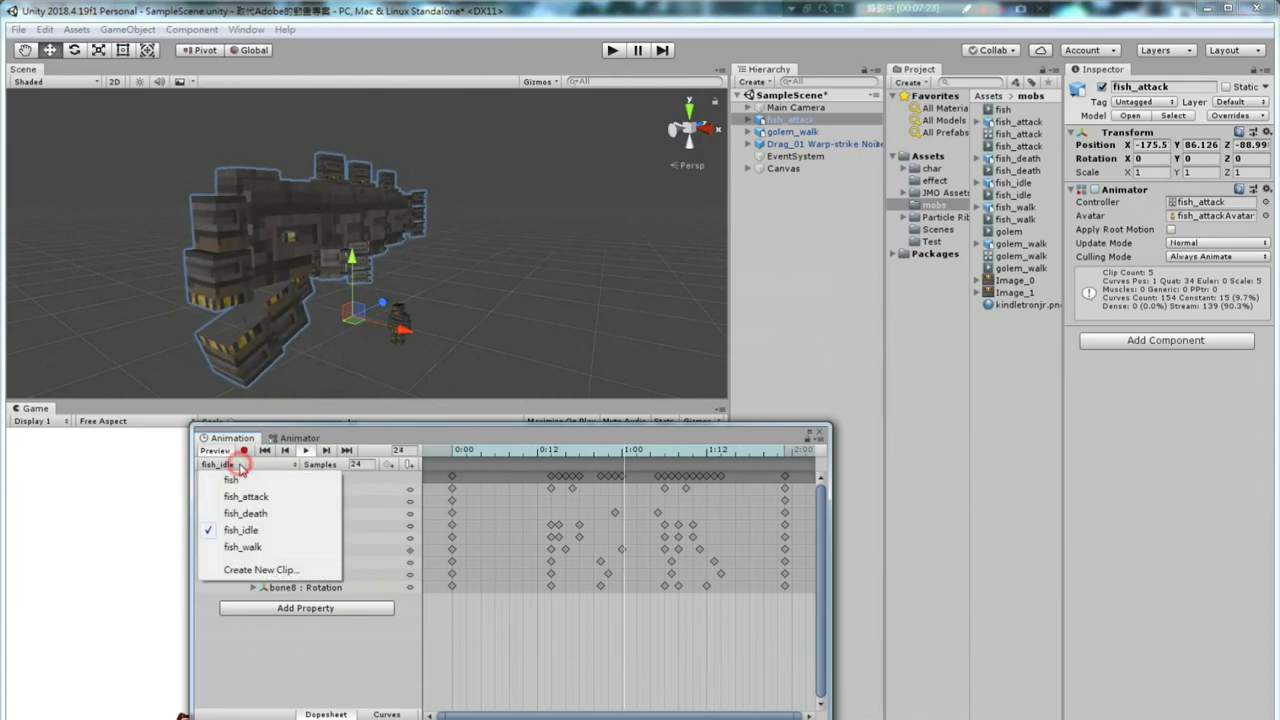
{"action": "left_click", "coordinate": [263, 549]}
{"action": "left_click", "coordinate": [308, 451]}
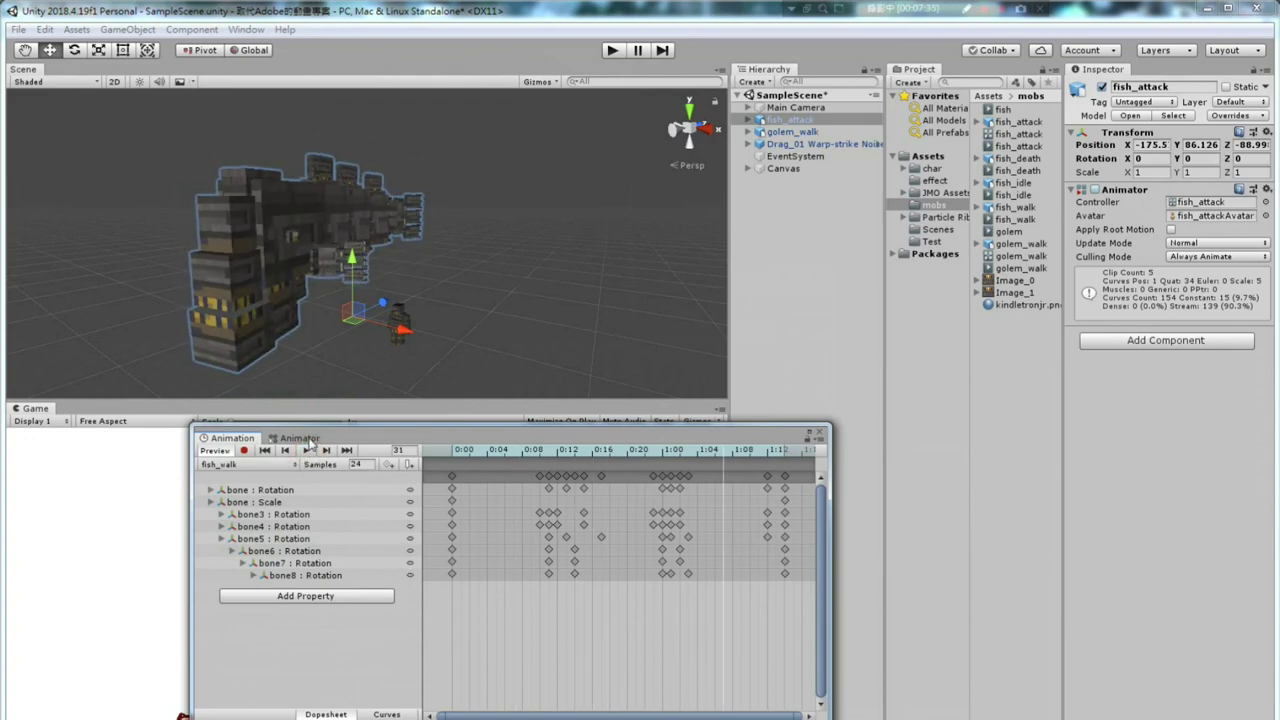
{"action": "left_click", "coordinate": [306, 439]}
{"action": "left_click_drag", "start_coordinate": [663, 513], "coordinate": [717, 504]}
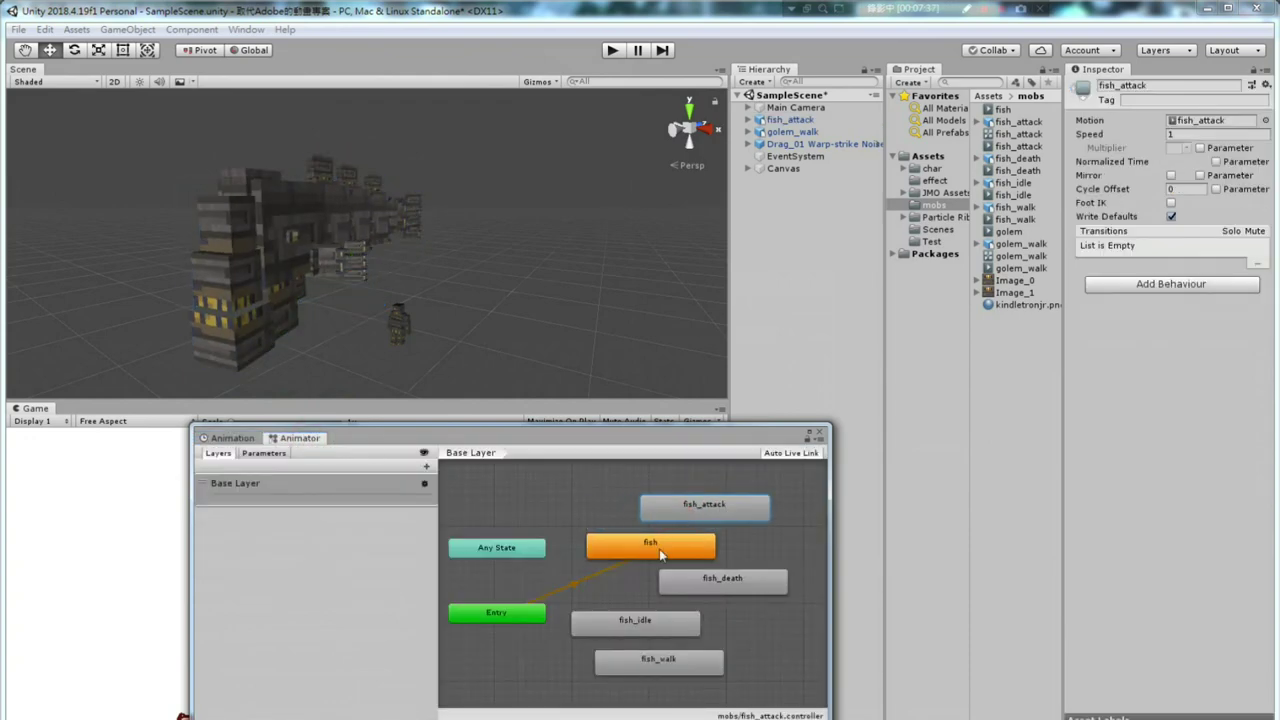
- Move a state aside and set fish_idle as the state machine's default state from Entry
{"action": "left_click_drag", "start_coordinate": [659, 549], "coordinate": [533, 504]}
{"action": "right_click", "coordinate": [507, 616]}
{"action": "left_click", "coordinate": [576, 645]}
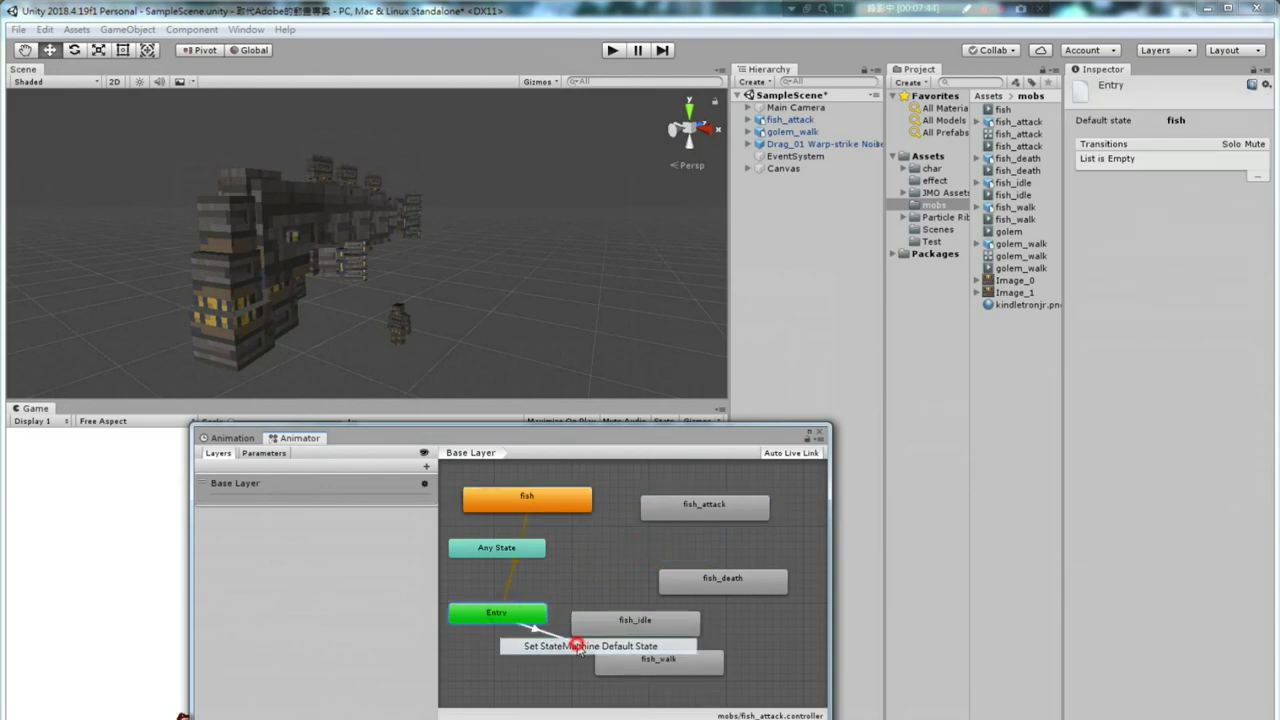
{"action": "left_click", "coordinate": [648, 621]}
- Turn on Loop Time for the fish_idle clip and run Play mode to test it
{"action": "double_click", "coordinate": [619, 627]}
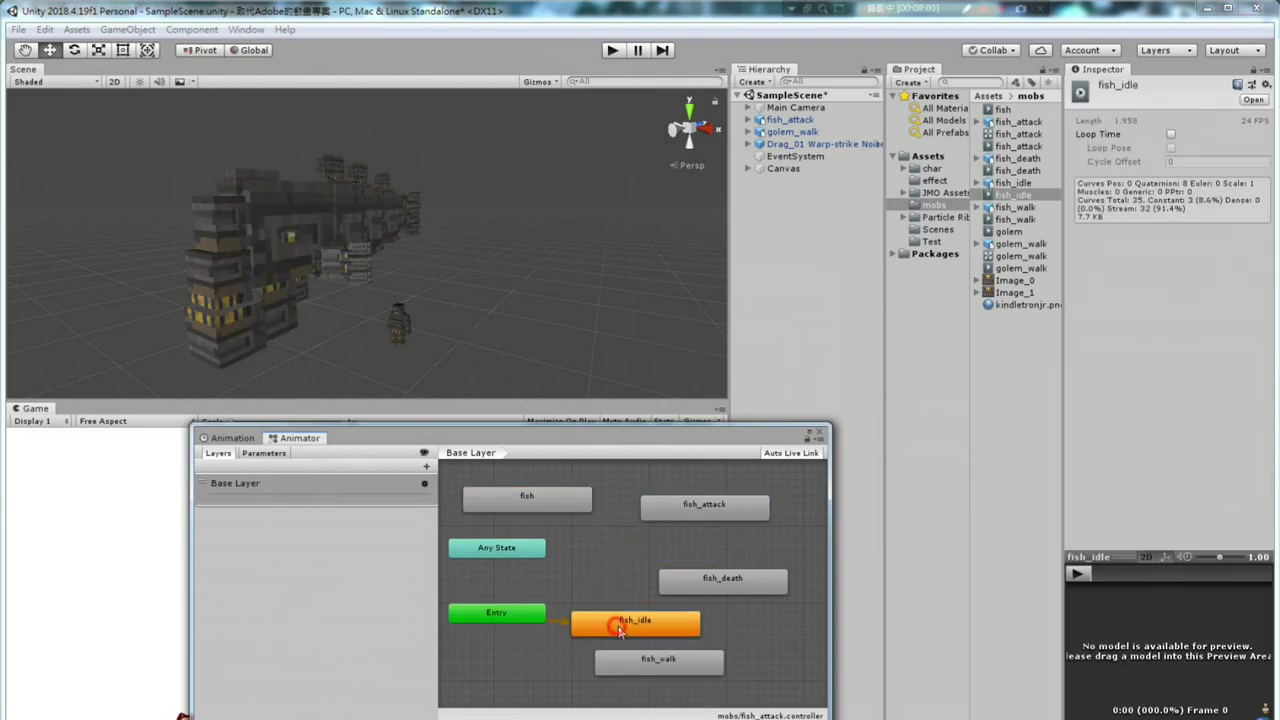
{"action": "left_click", "coordinate": [1170, 135]}
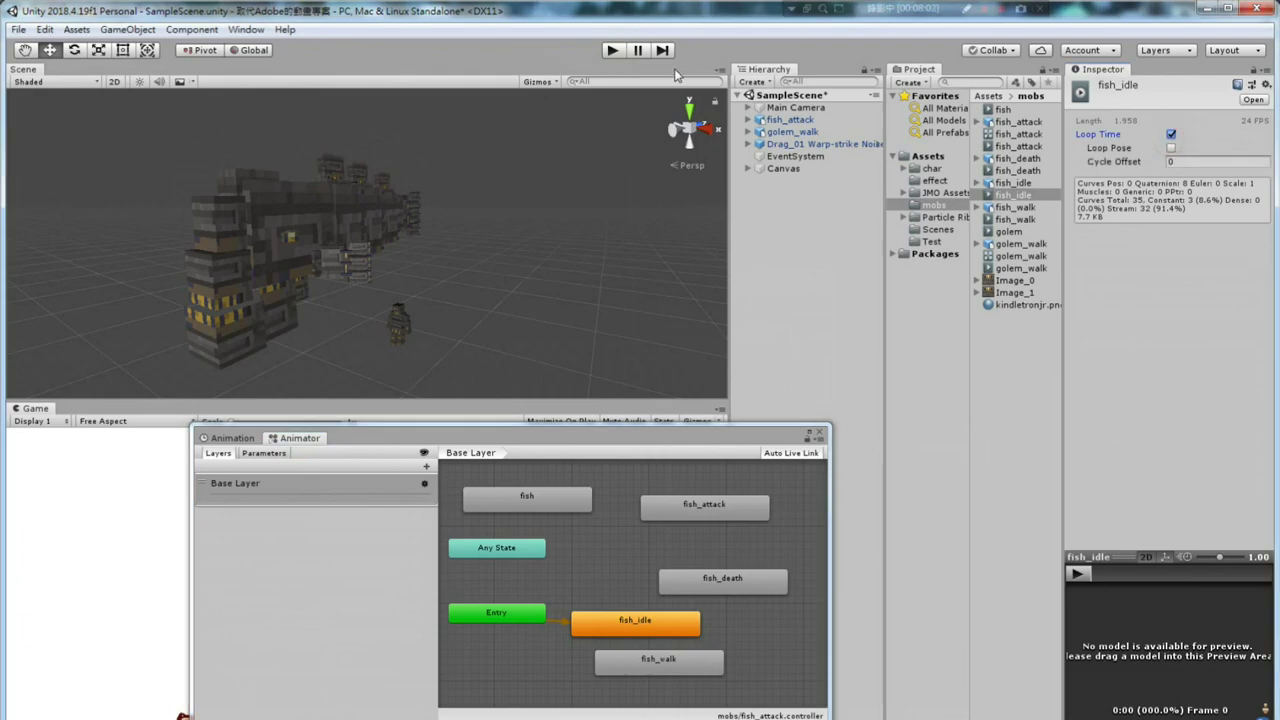
{"action": "left_click", "coordinate": [611, 52]}
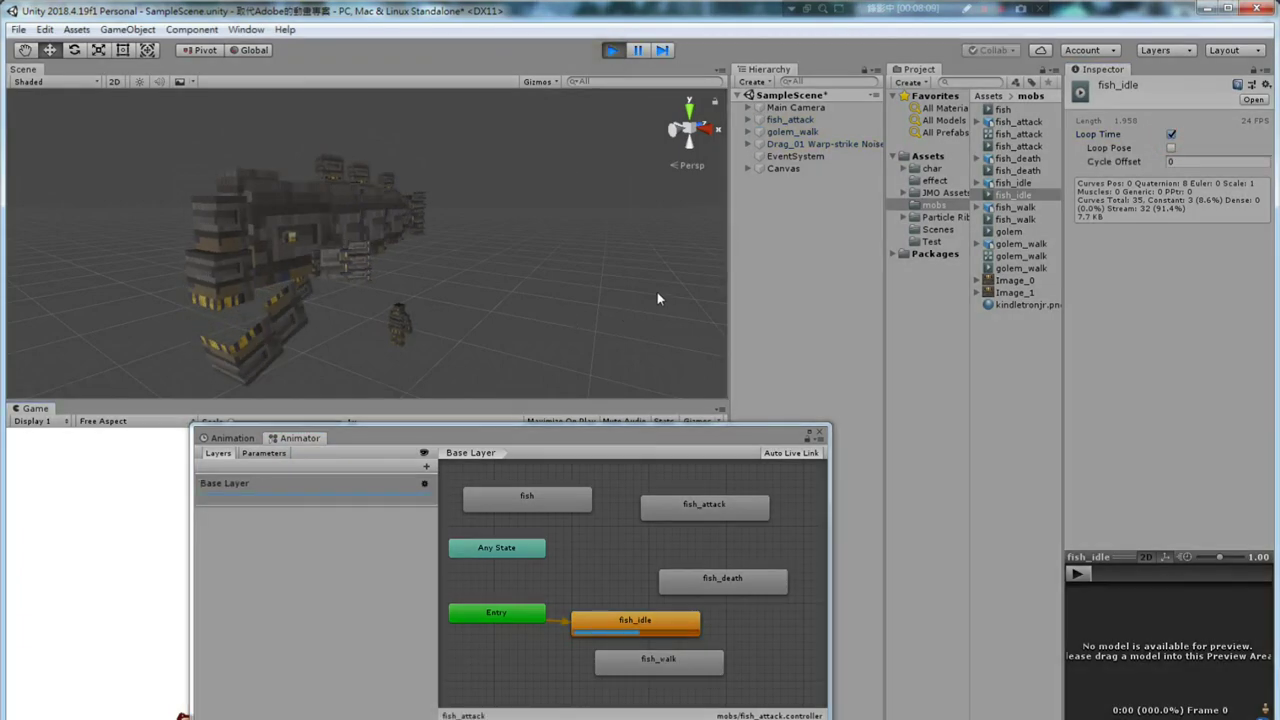